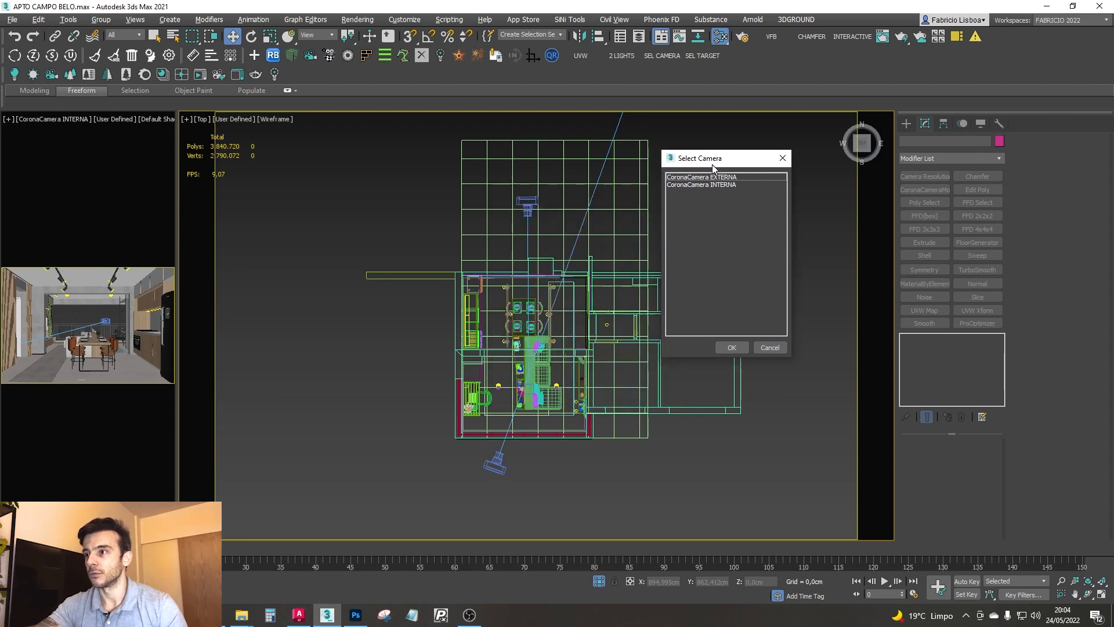
- Show the CoronaCamera INTERNA view in the main viewport
double_click(718, 184)
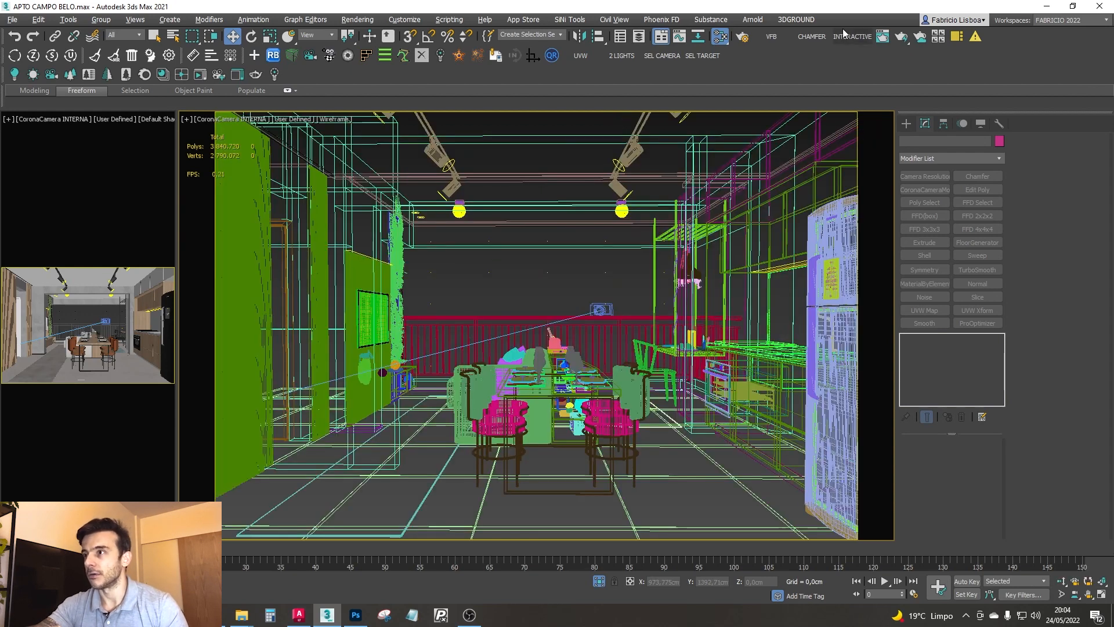
key(m)
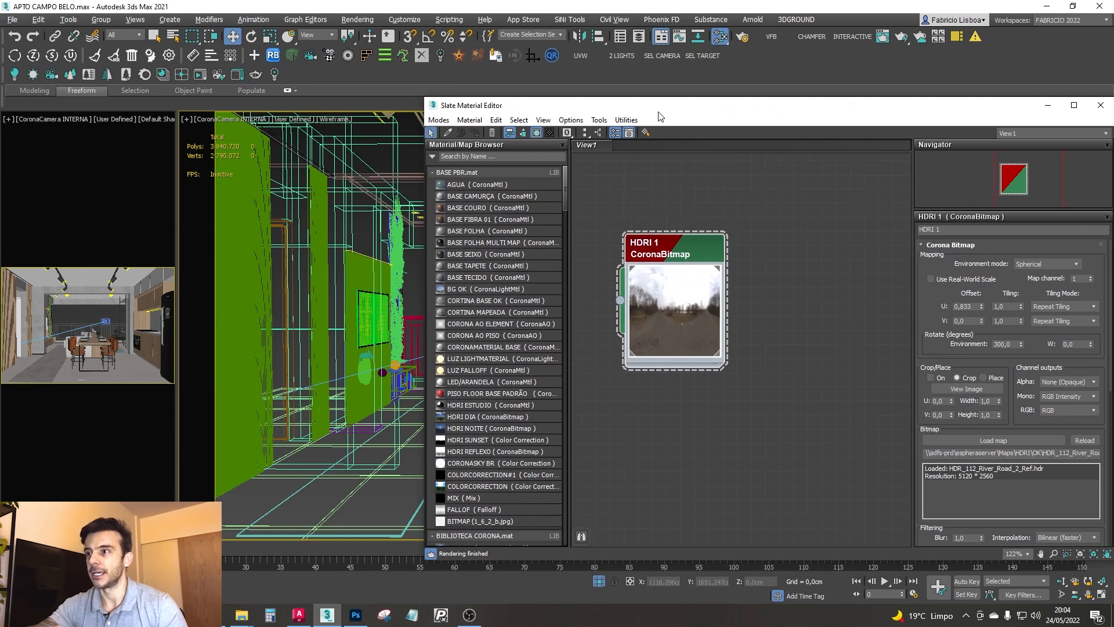
key(m)
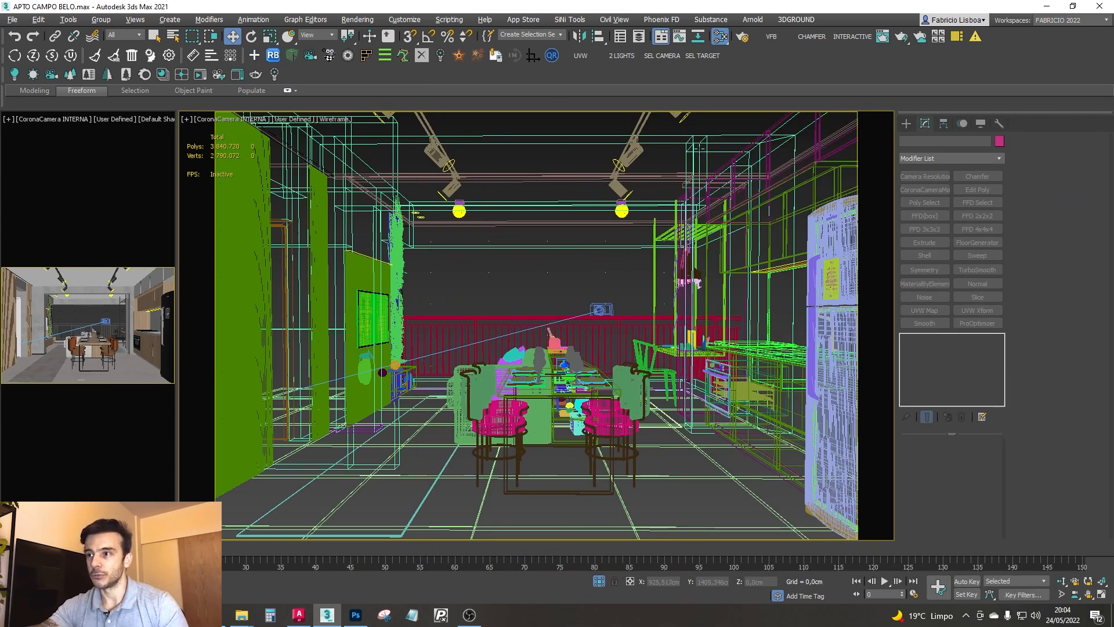
- Inspect the two overlapping window lights, PORTAL EXTERNO and PORTAL INTERNO, in the scene's object list
click(546, 271)
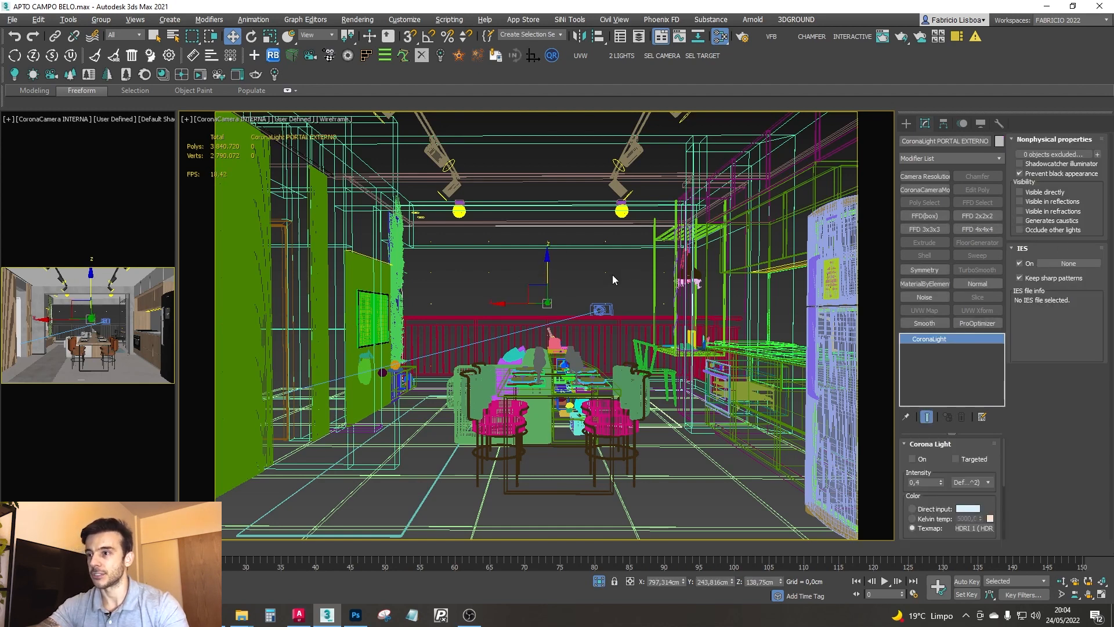
right_click(570, 276)
click(620, 325)
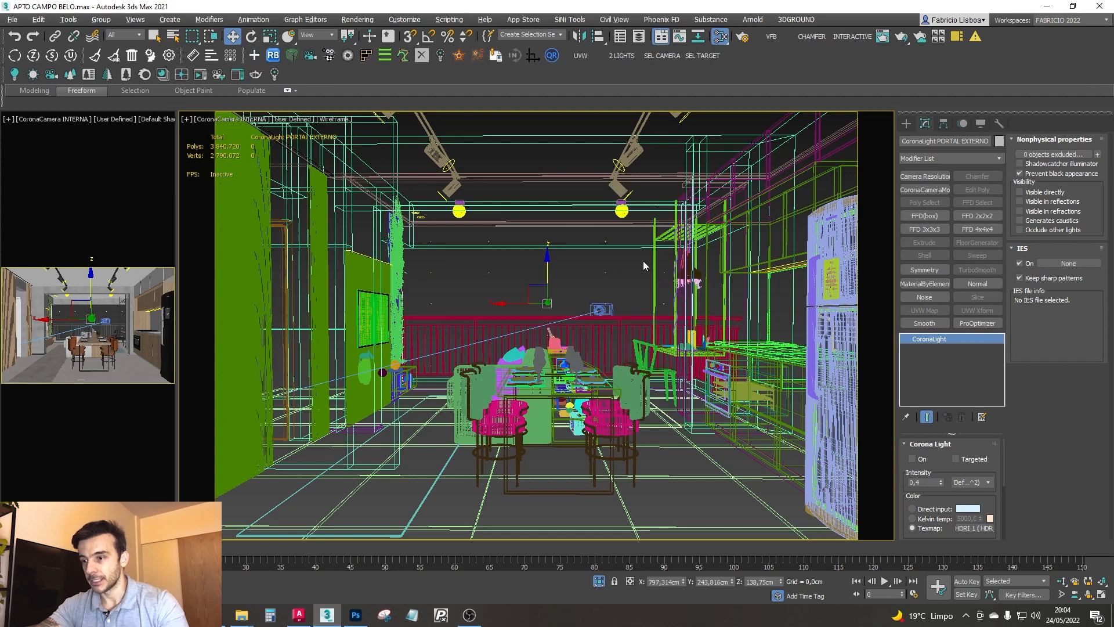
key(h)
click(437, 292)
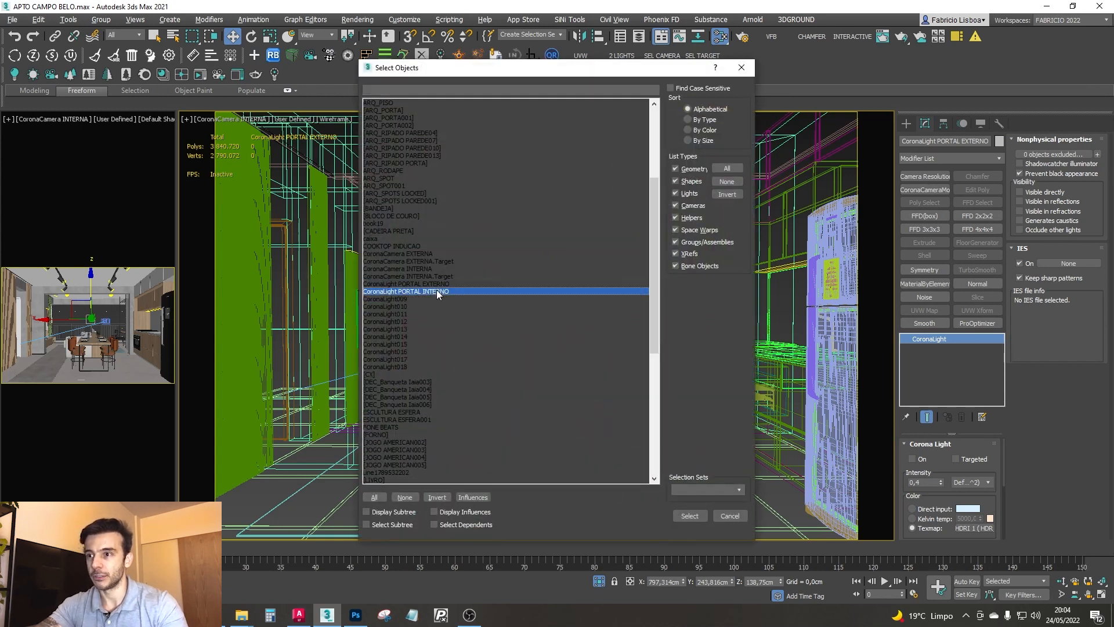
click(435, 284)
click(437, 291)
click(439, 284)
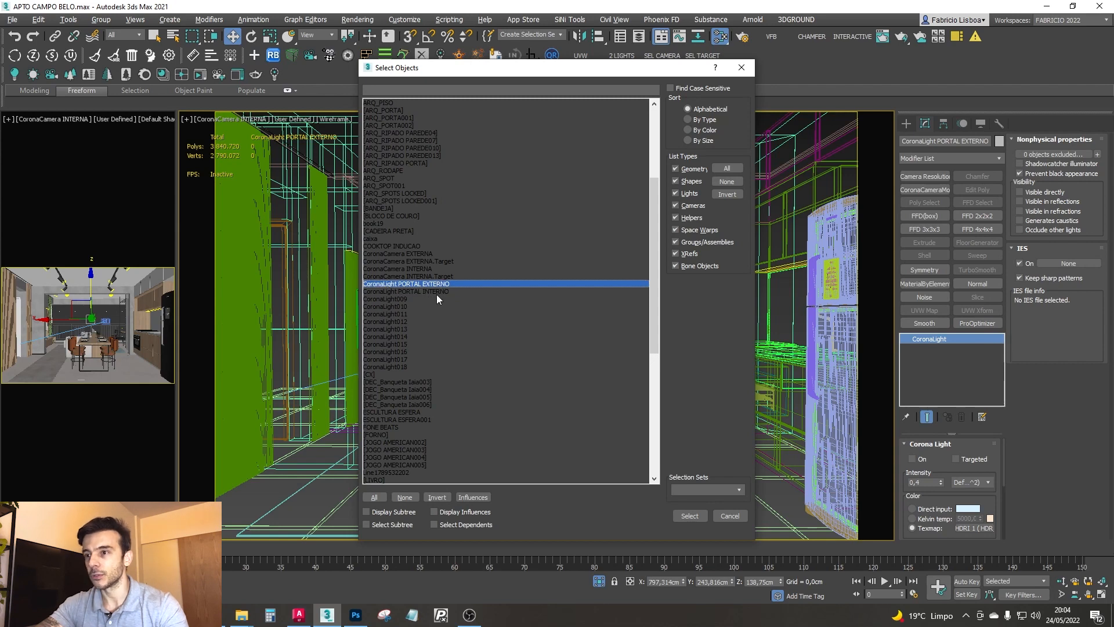
click(729, 515)
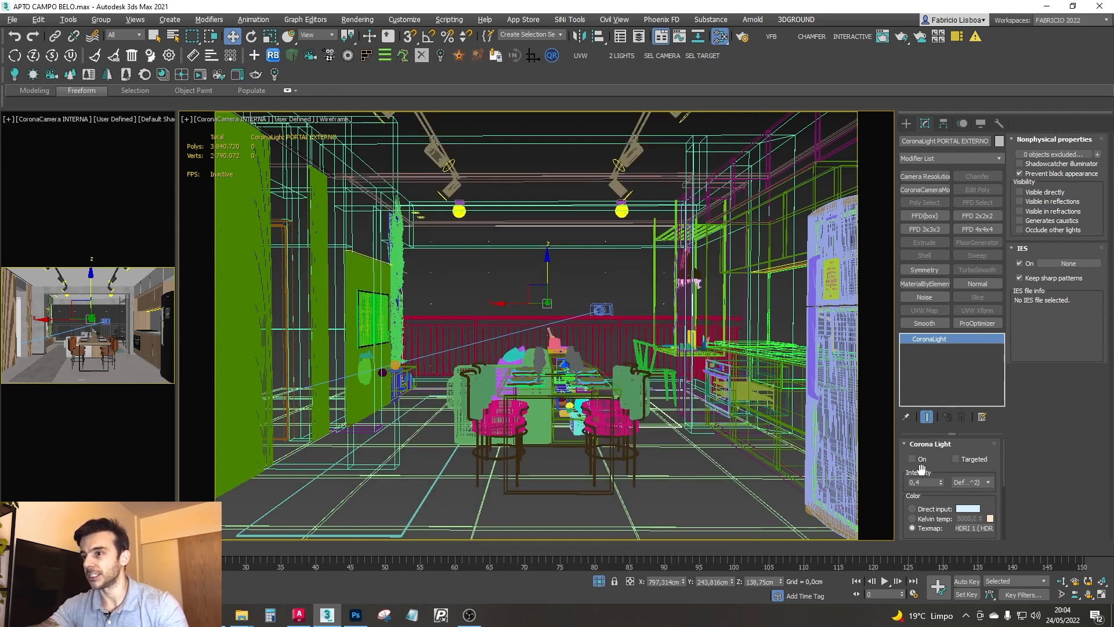
- Select the CoronaLight PORTAL INTERNO at the balcony opening and bring up its HDRI 1 map in the material editor
click(605, 272)
click(605, 272)
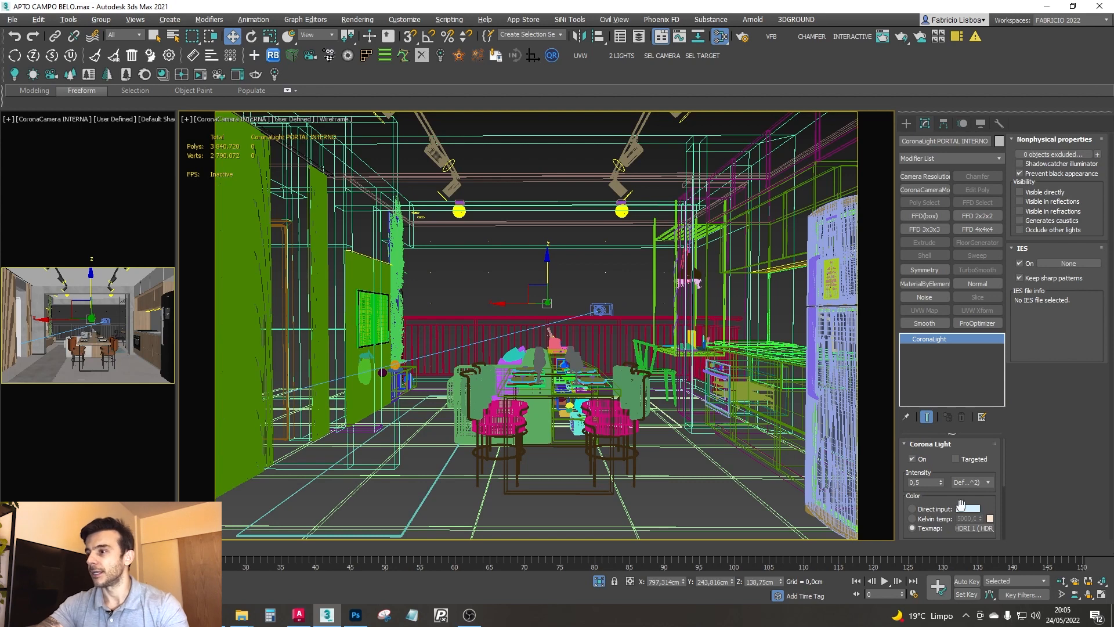
click(974, 528)
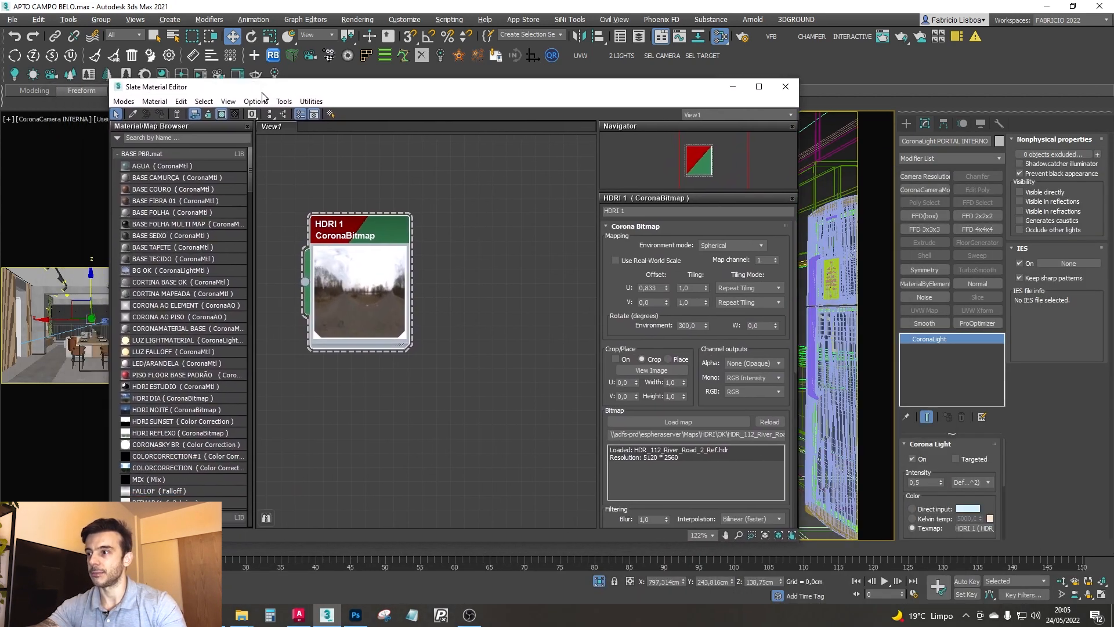
drag(943, 468, 941, 437)
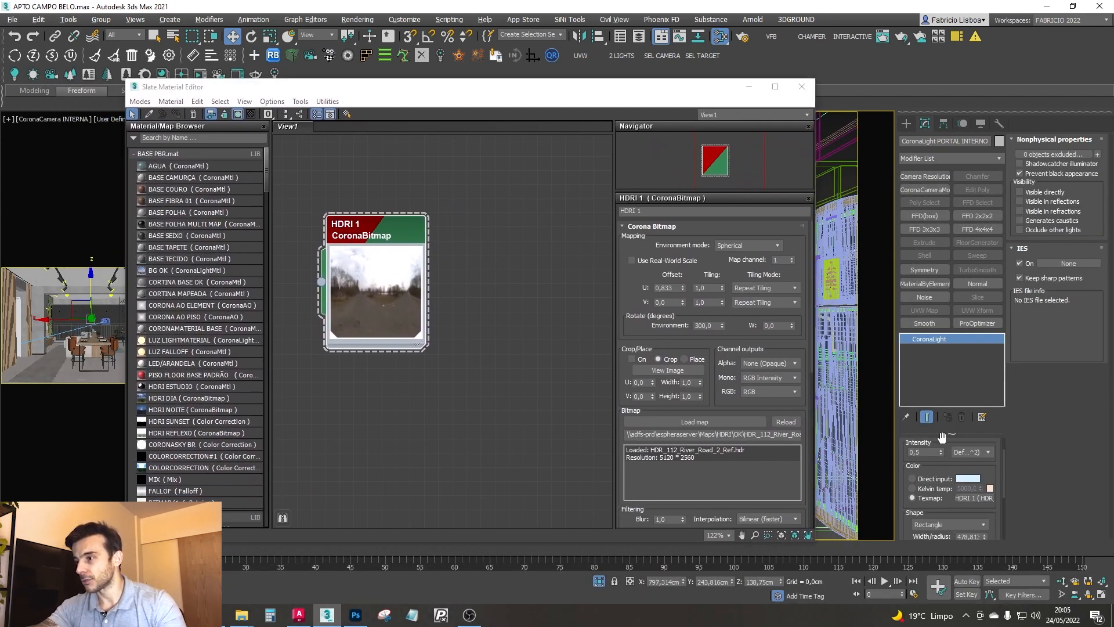
- Try a direct color input on the interior portal light, and a Kelvin temperature of 3000
click(923, 480)
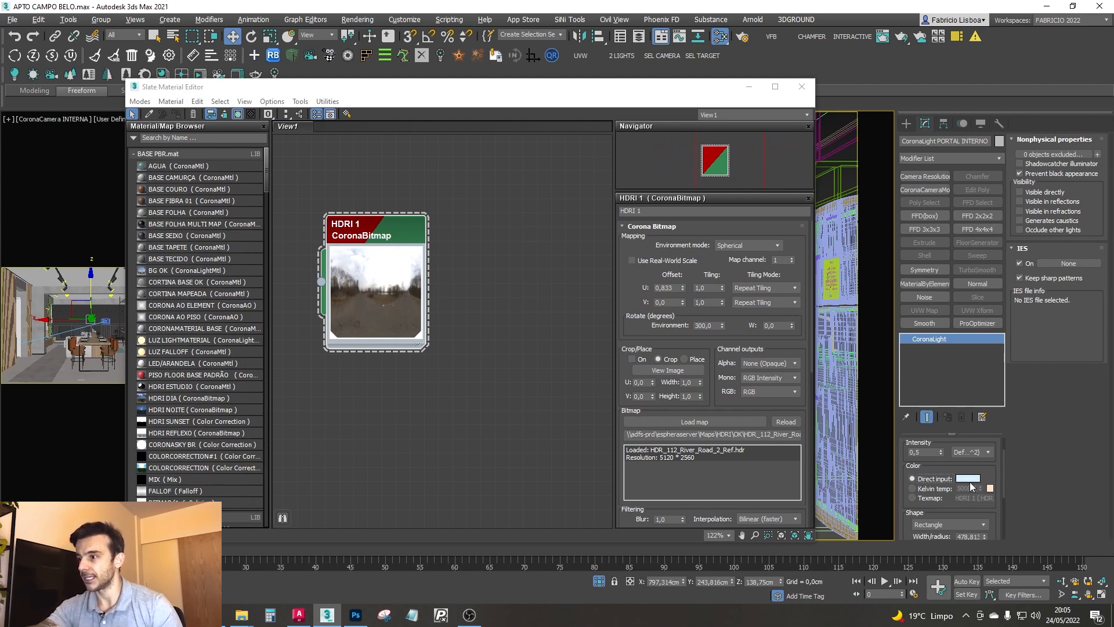
click(914, 489)
double_click(965, 491)
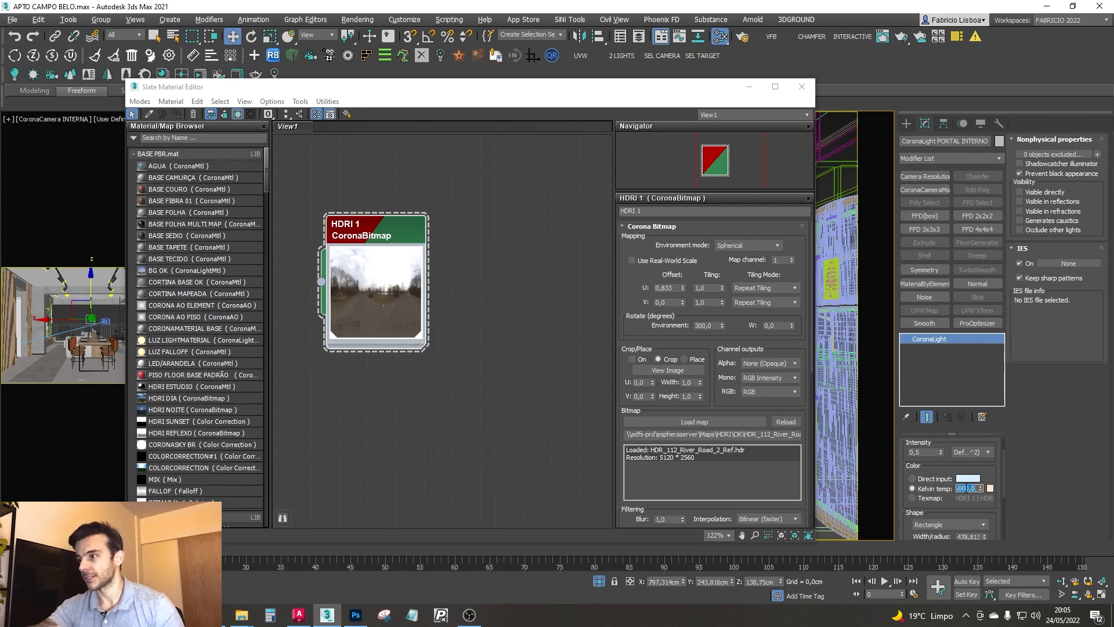
text(3000)
key(Return)
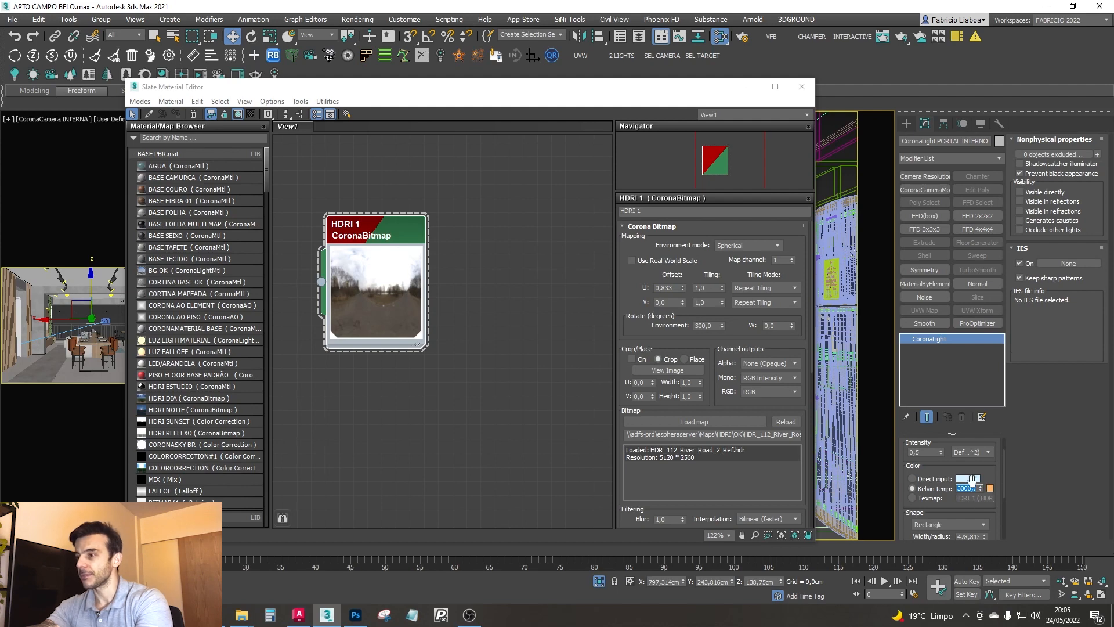
- Switch the interior portal light's color to Texmap and assign the HDRI 1 bitmap to it as an instance
click(913, 498)
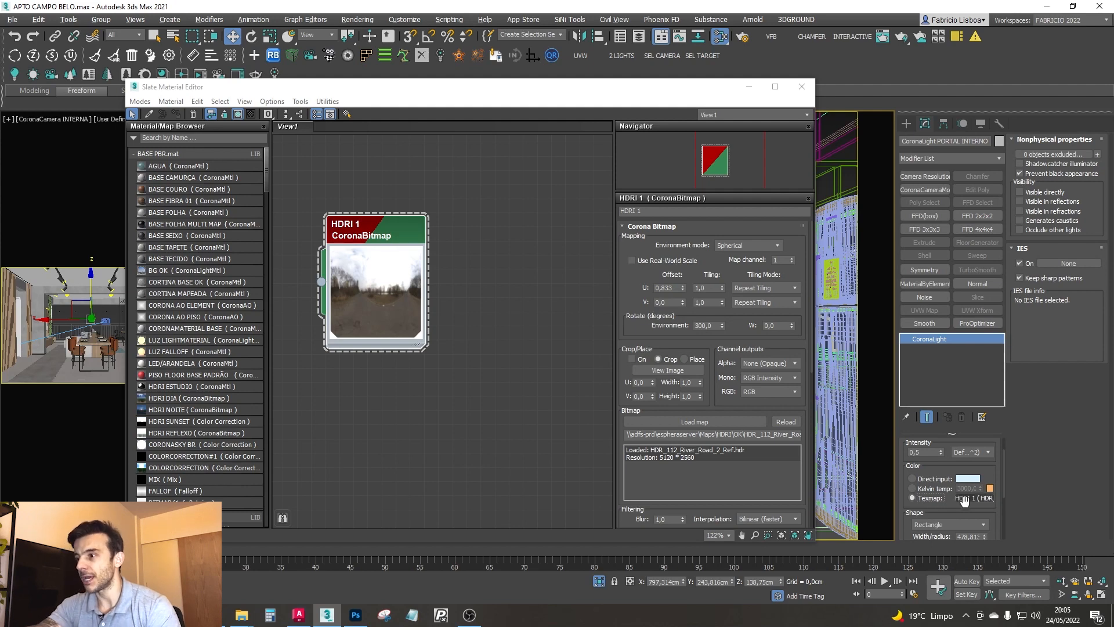
drag(321, 282, 968, 500)
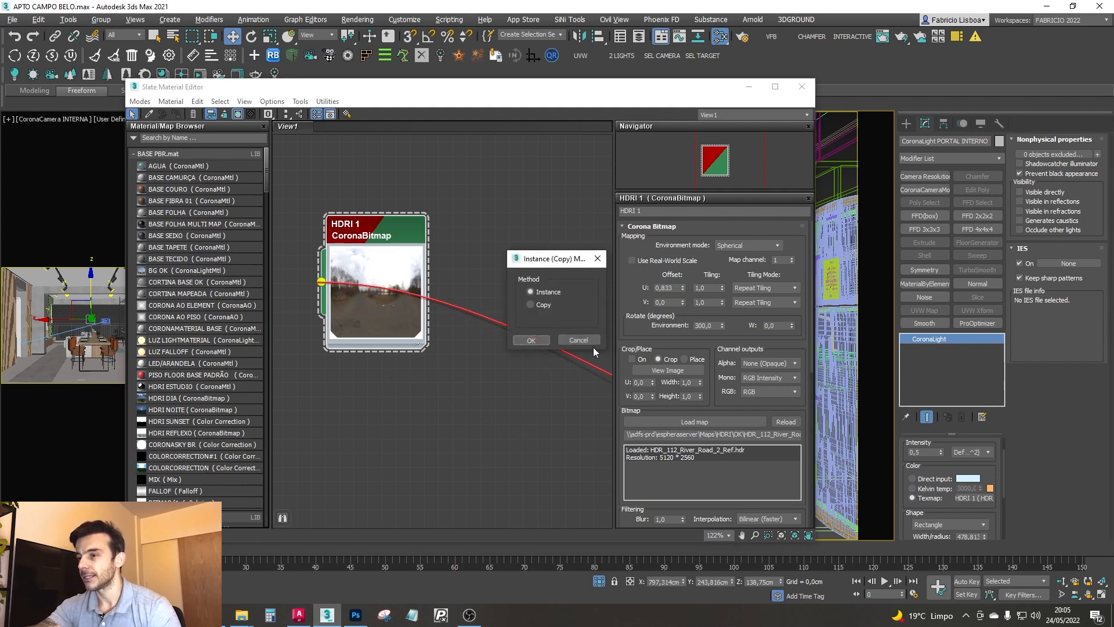
click(531, 341)
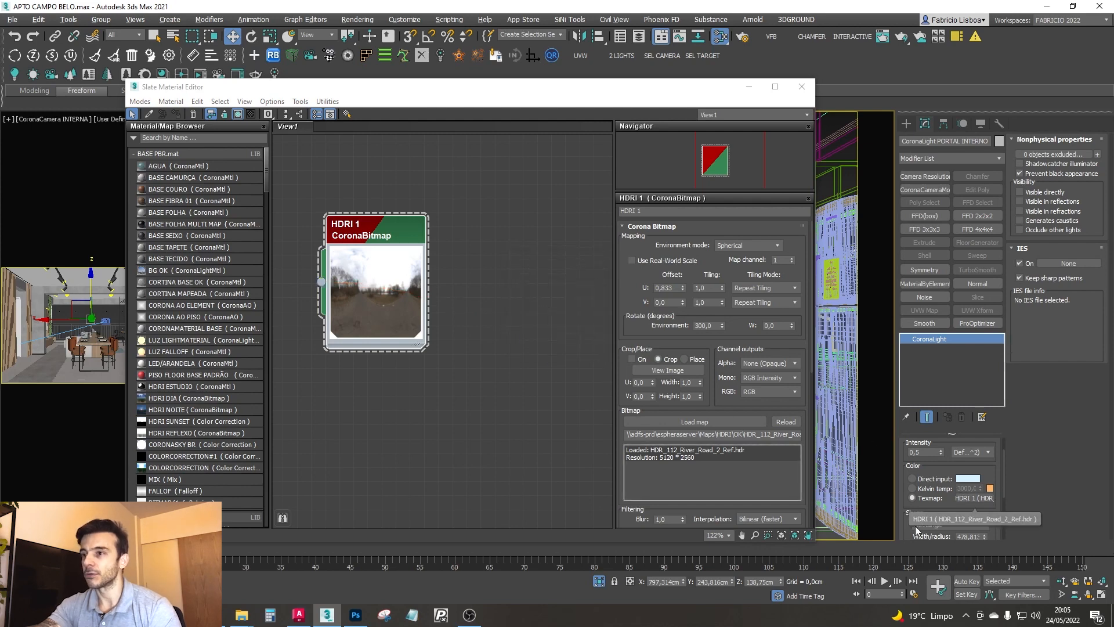
key(m)
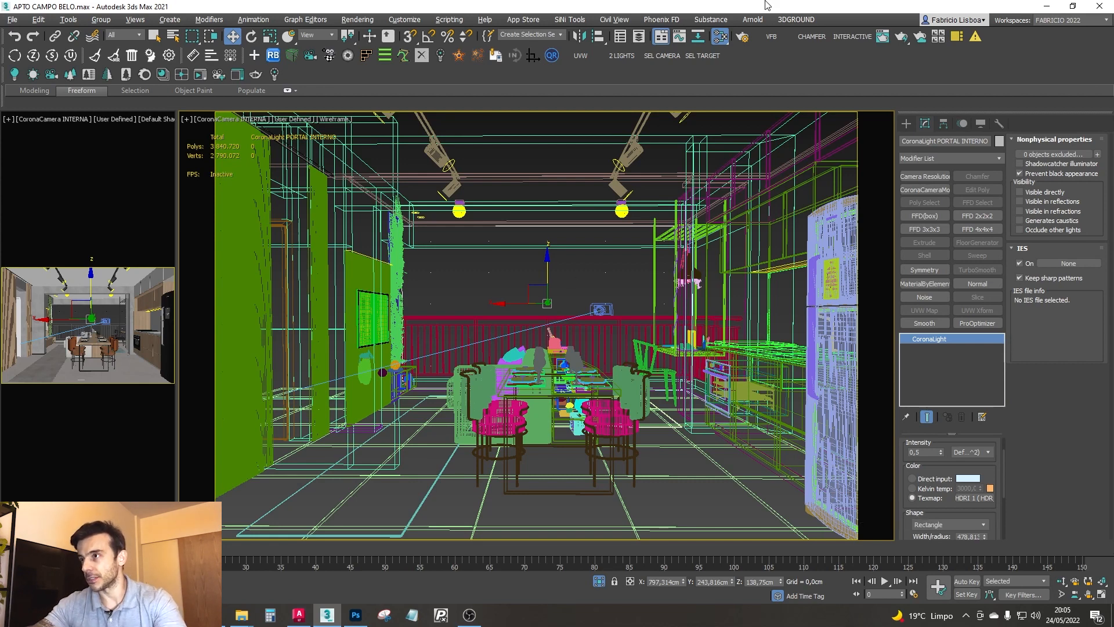
- Start an interactive Corona render of the interior camera and raise the tone mapping exposure to 3.166
click(772, 40)
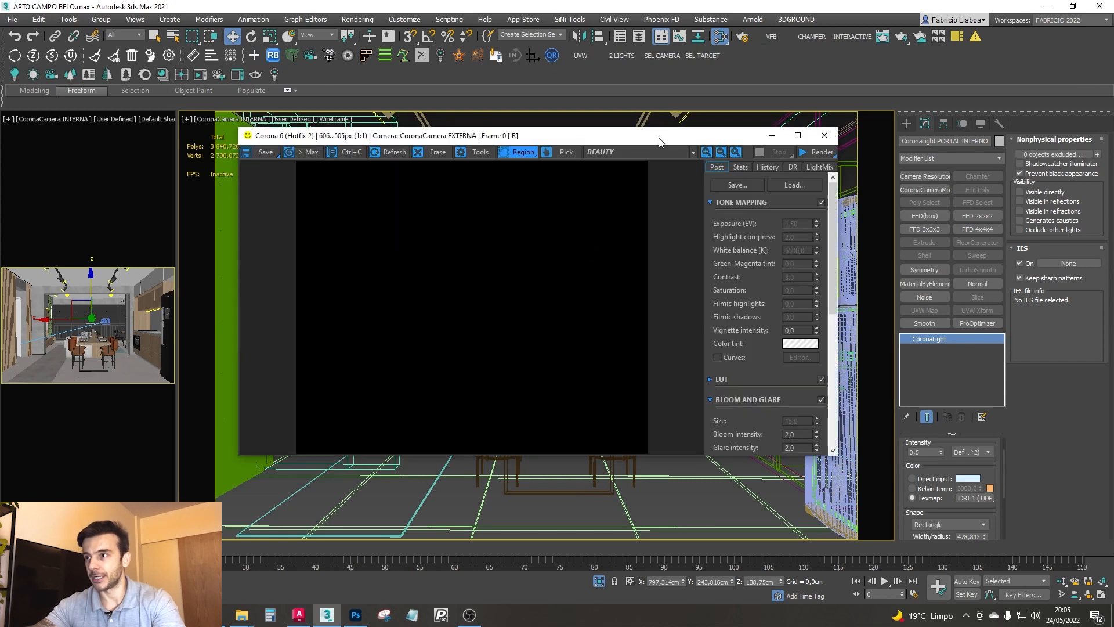
click(841, 38)
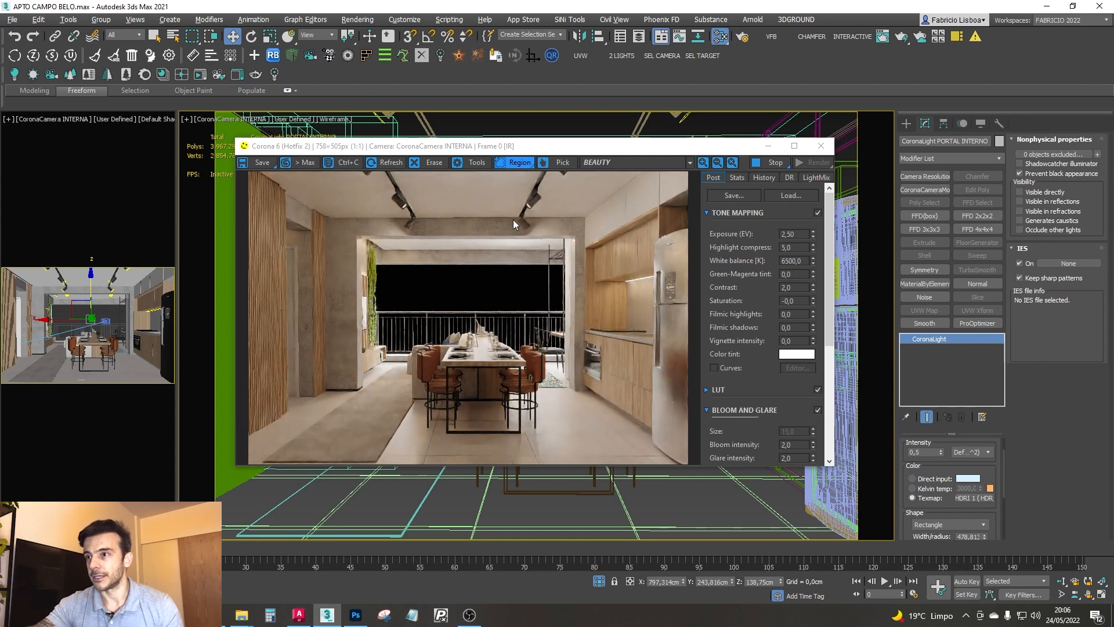
drag(528, 145, 594, 127)
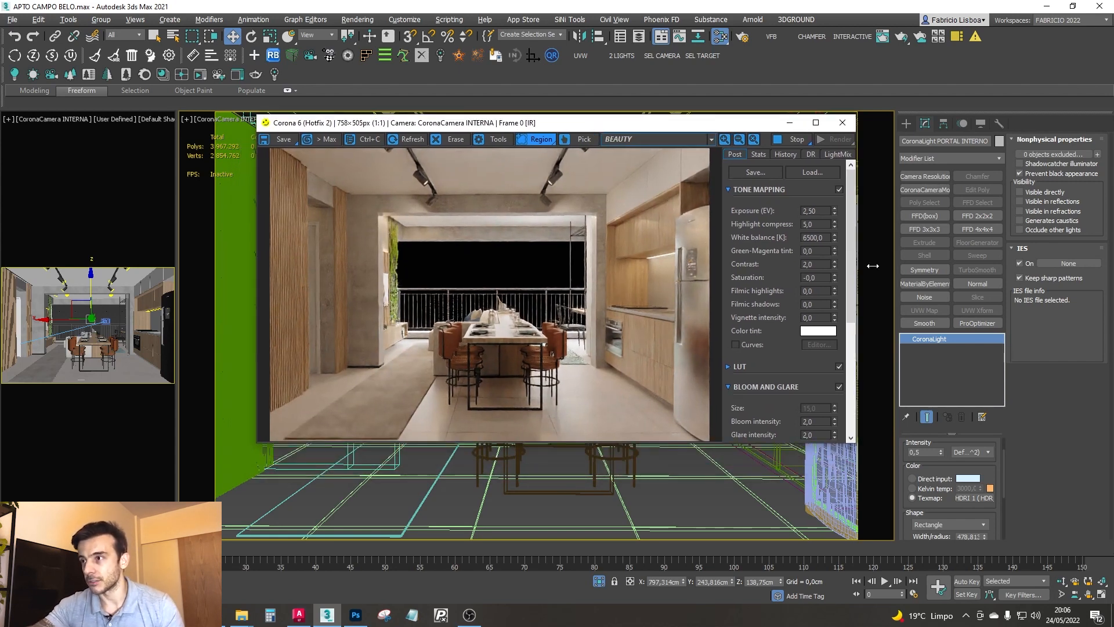
mouse_move(835, 212)
mouse_down()
mouse_move(841, 183)
mouse_move(841, 198)
mouse_up()
- Compare the render with and without the GroundControl_Punch1 LUT and examine the LUT settings
click(839, 366)
click(839, 366)
click(840, 366)
click(840, 366)
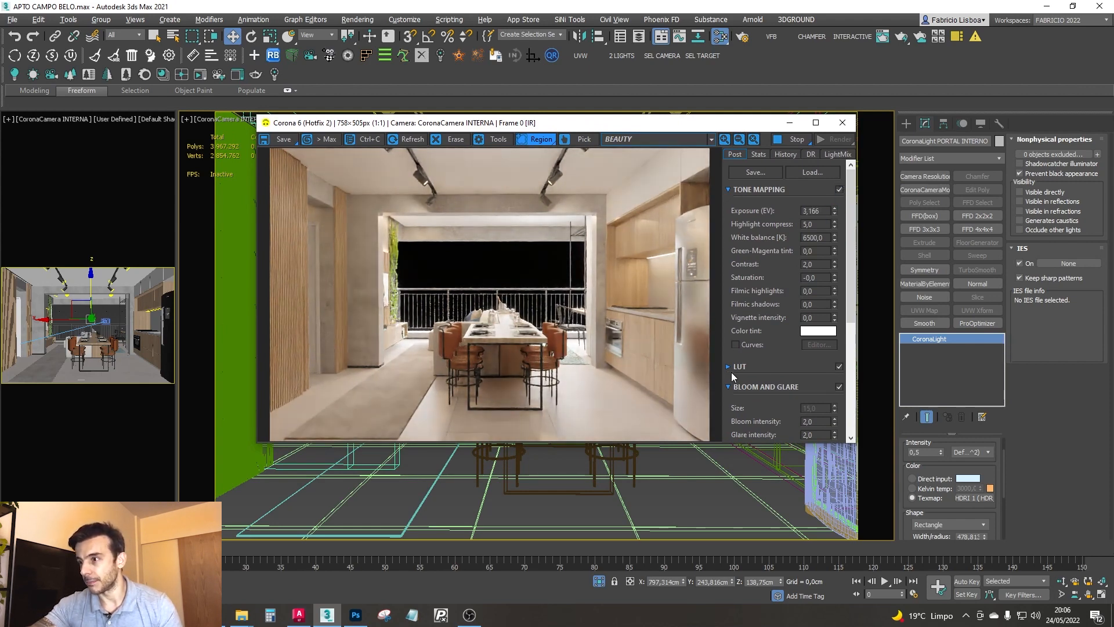
click(728, 368)
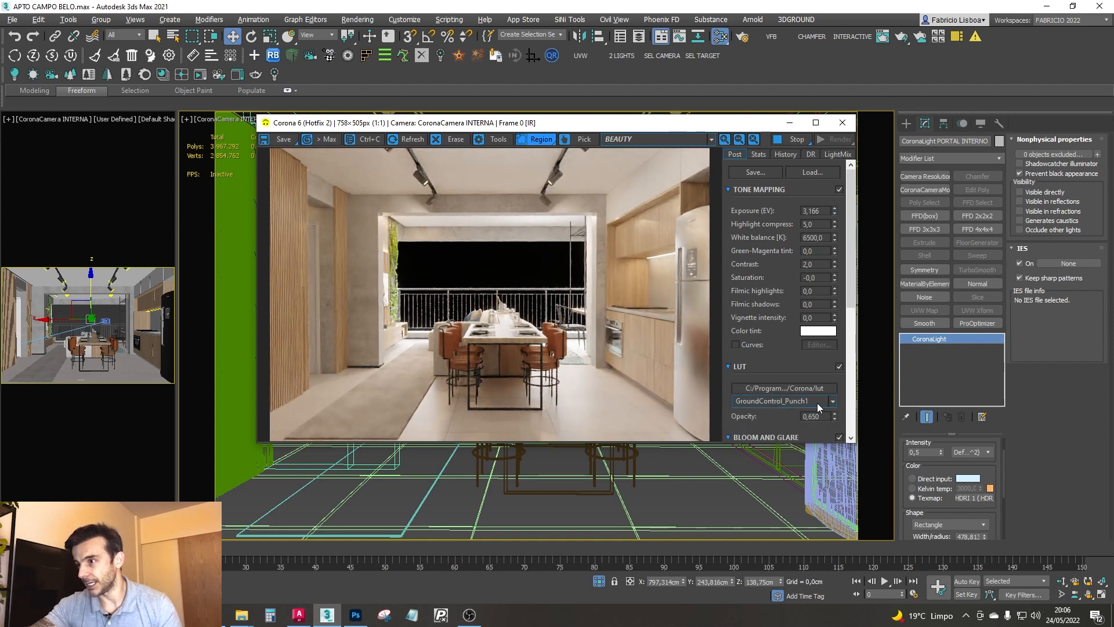
double_click(826, 415)
click(838, 367)
click(838, 367)
click(838, 367)
click(838, 366)
click(838, 367)
click(838, 367)
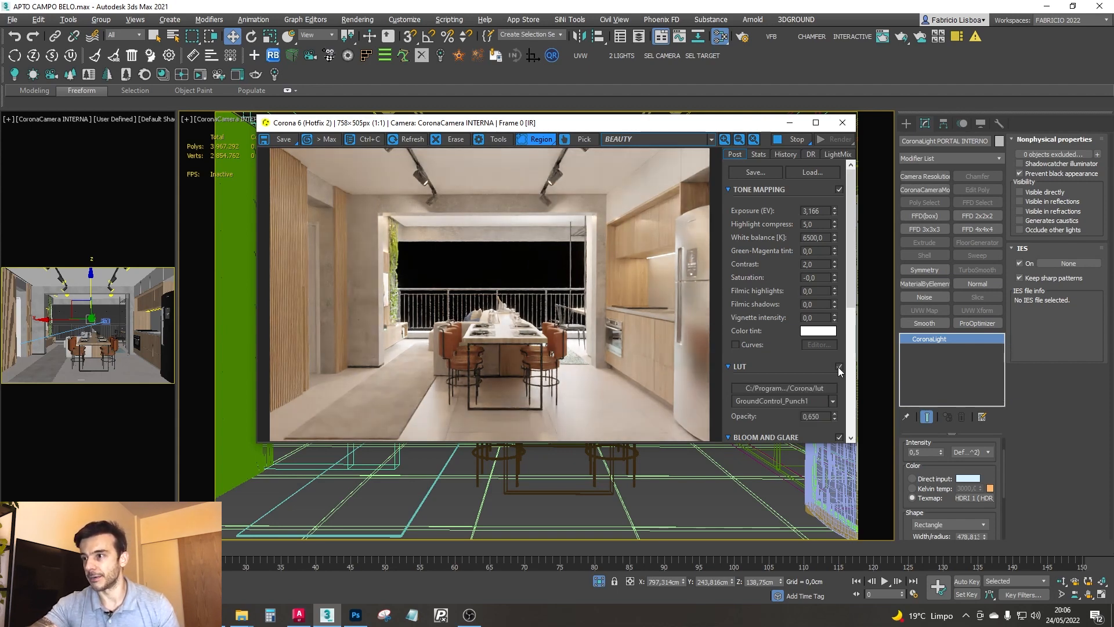
click(841, 366)
click(840, 366)
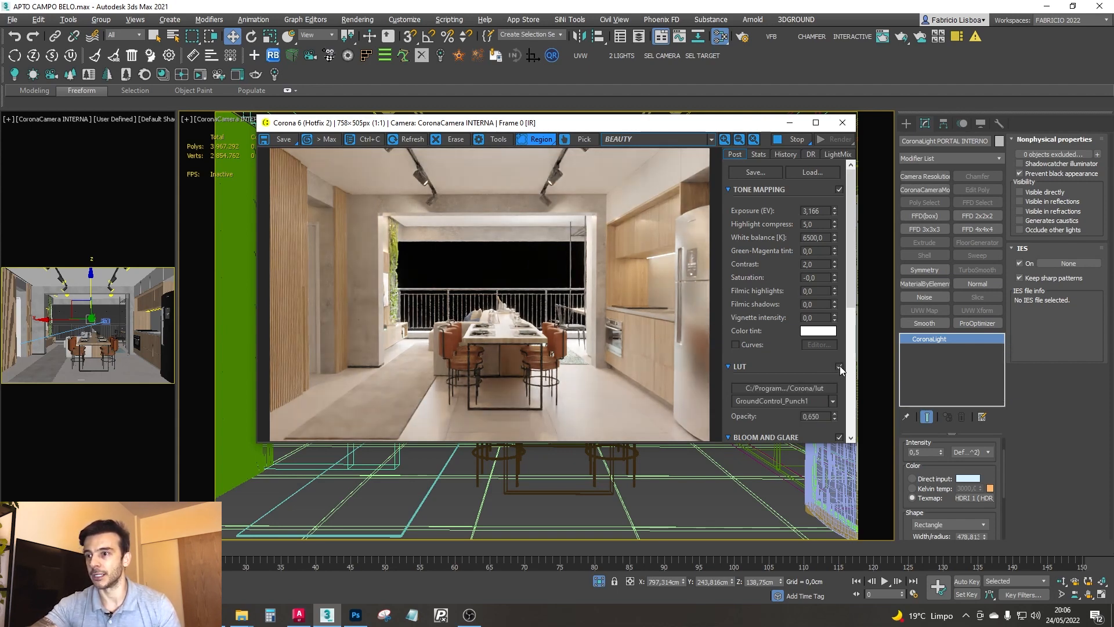
- Select the ceiling light ARQ_CoronaLight004 and toggle it off and on to compare its effect in the render
drag(370, 125, 363, 229)
click(675, 119)
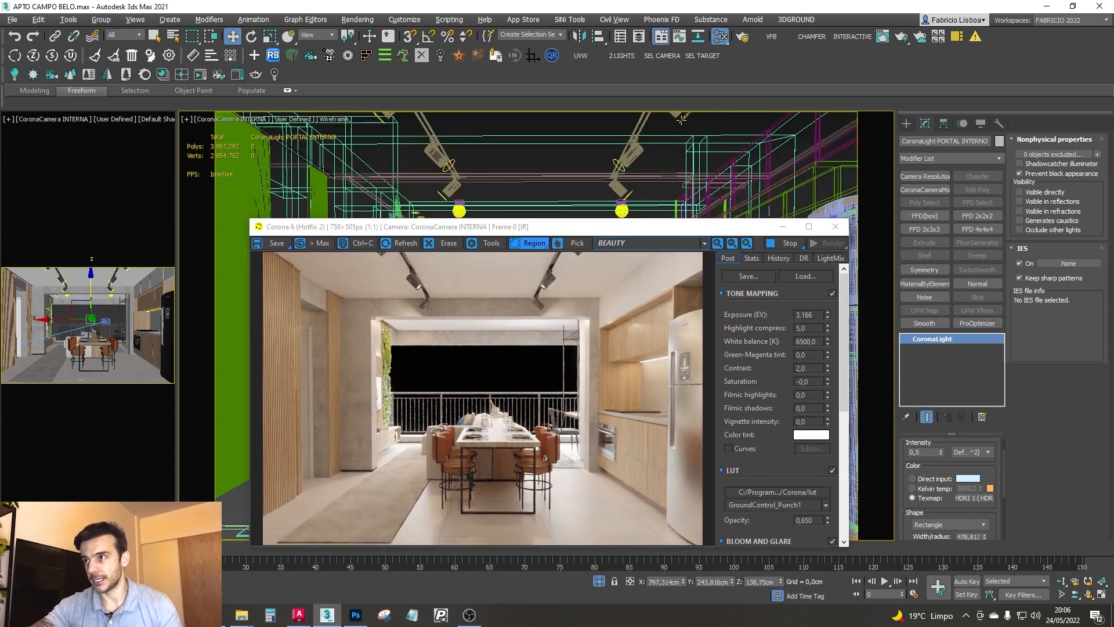
drag(675, 231, 672, 168)
drag(935, 470, 939, 541)
click(912, 459)
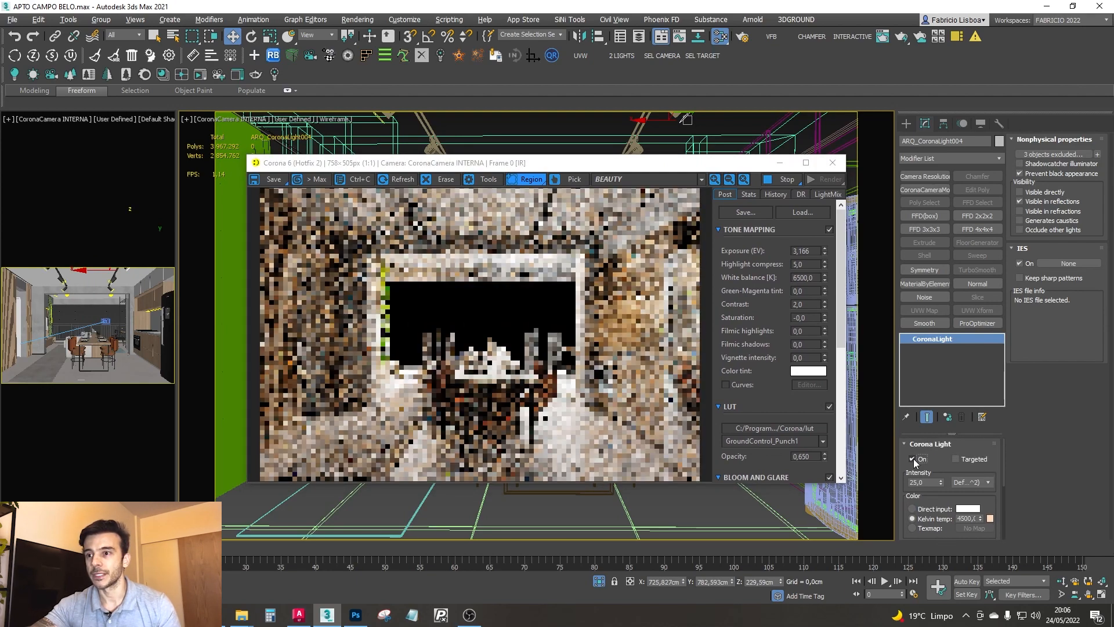
click(912, 459)
- Select the interior portal light at the balcony opening and toggle it off and on to compare its contribution
drag(525, 164, 535, 371)
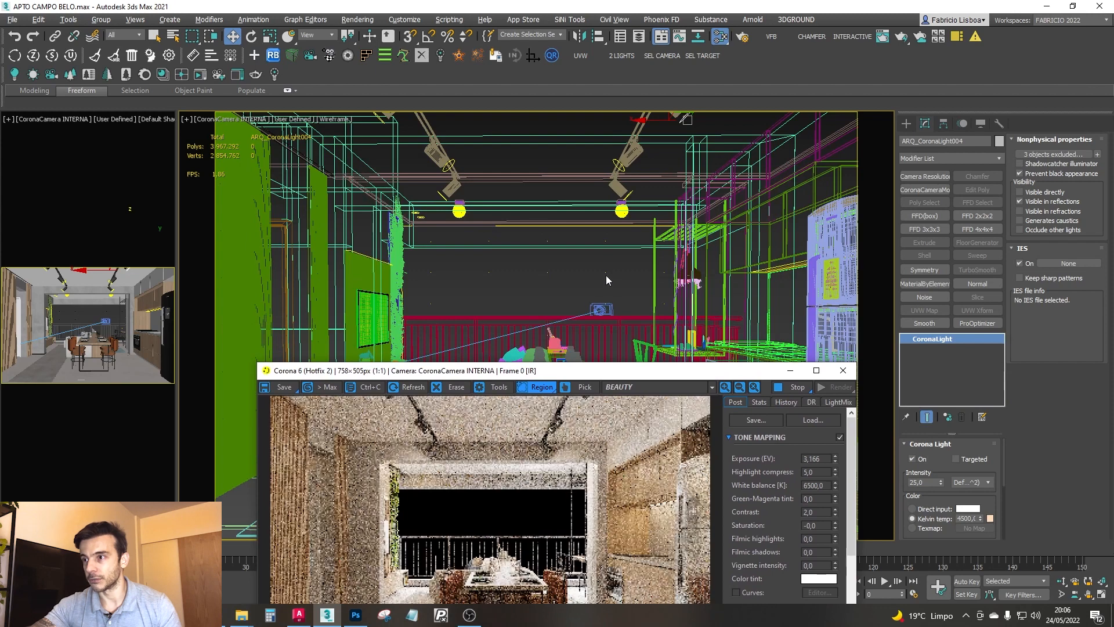
click(604, 270)
click(604, 272)
drag(594, 373, 583, 153)
click(912, 459)
click(912, 459)
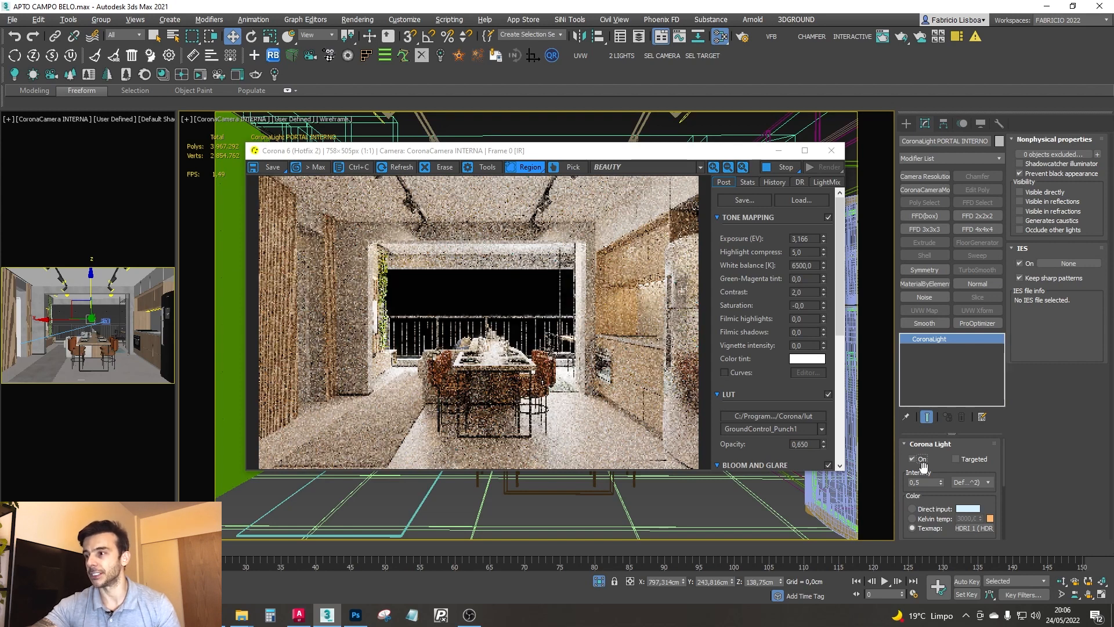
- Set the interior portal light's directionality to 0.2
scroll(957, 484, down, 3)
scroll(950, 483, down, 2)
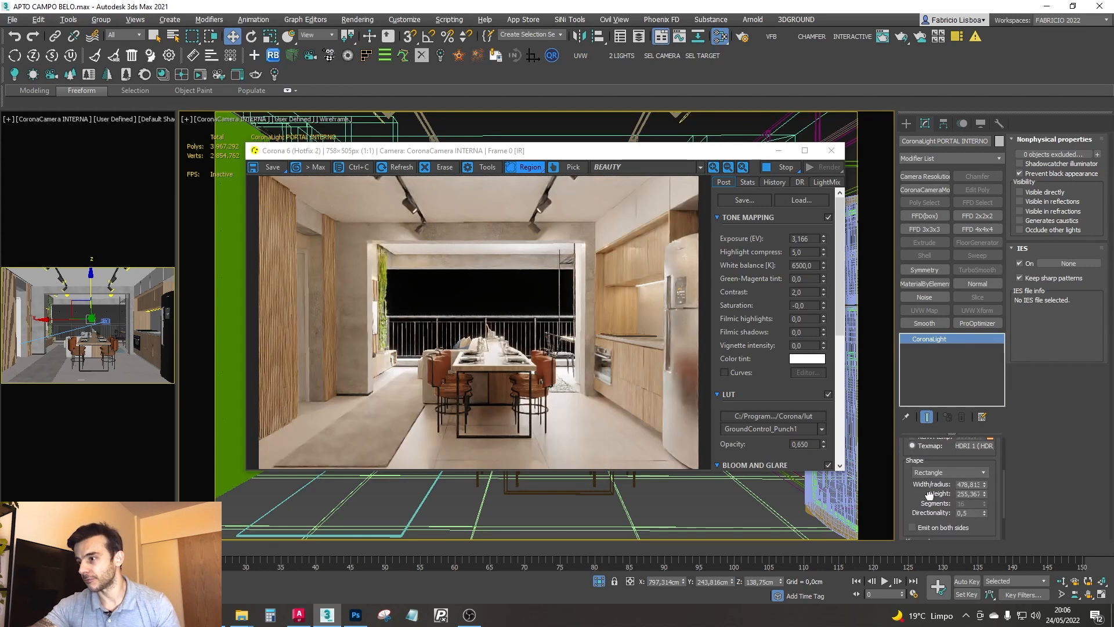
double_click(965, 497)
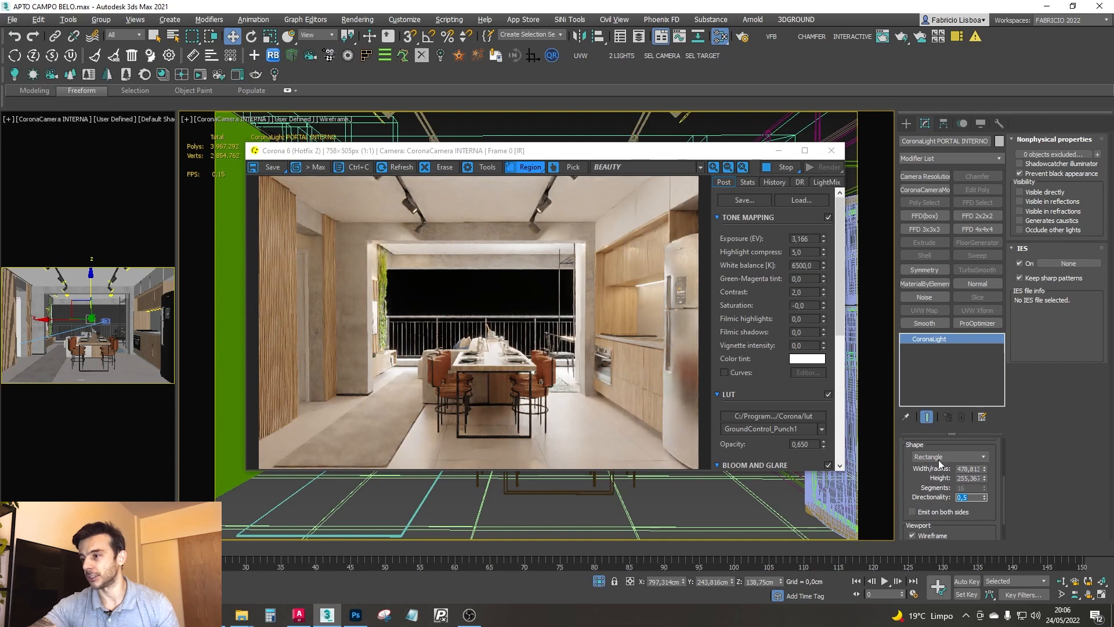
text(0,2)
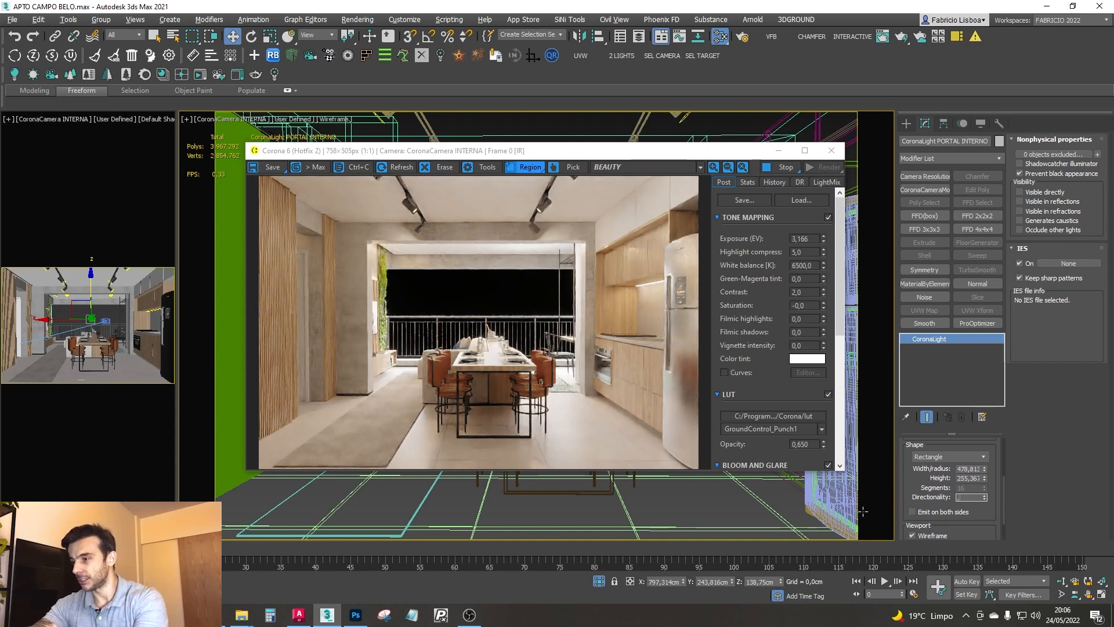
key(Return)
- Toggle the interior portal light to compare its contribution in the interactive render
scroll(911, 491, up, 4)
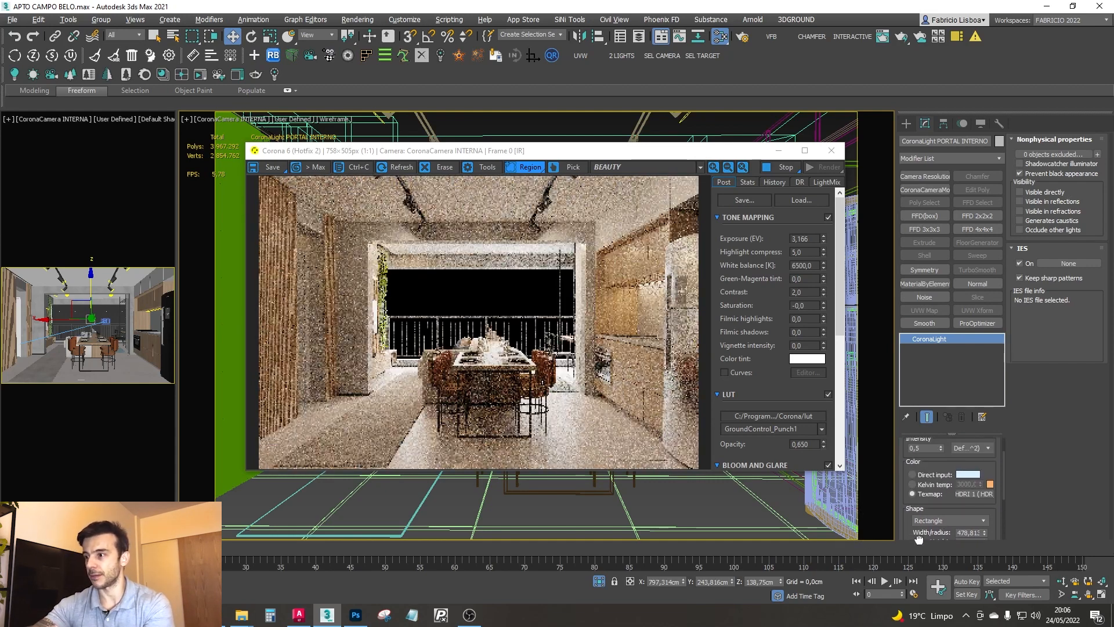
scroll(912, 442, up, 1)
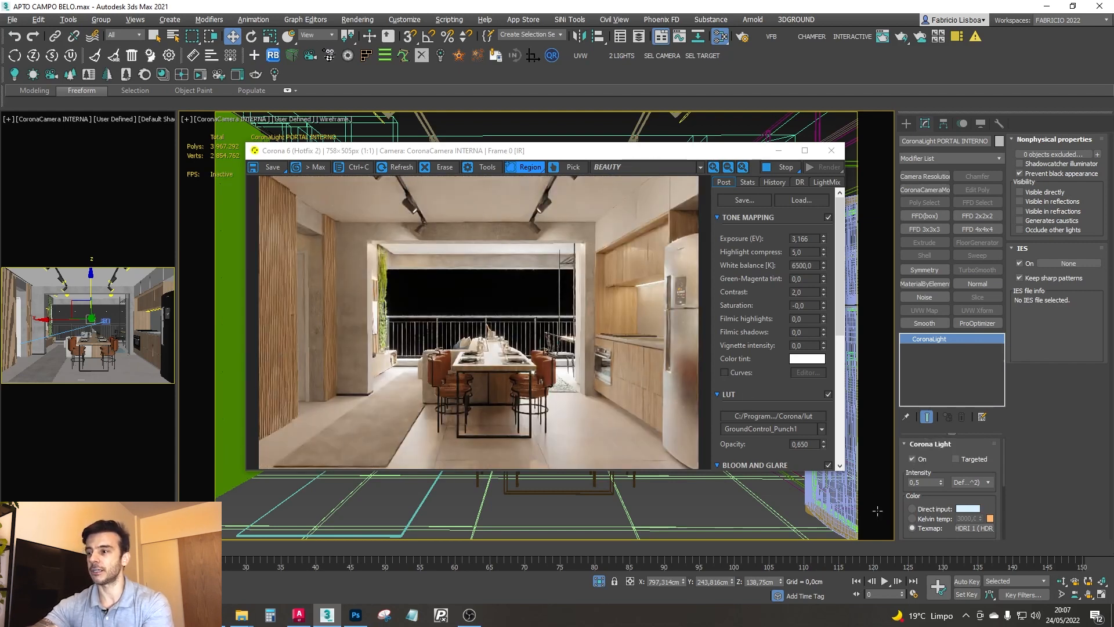
click(915, 459)
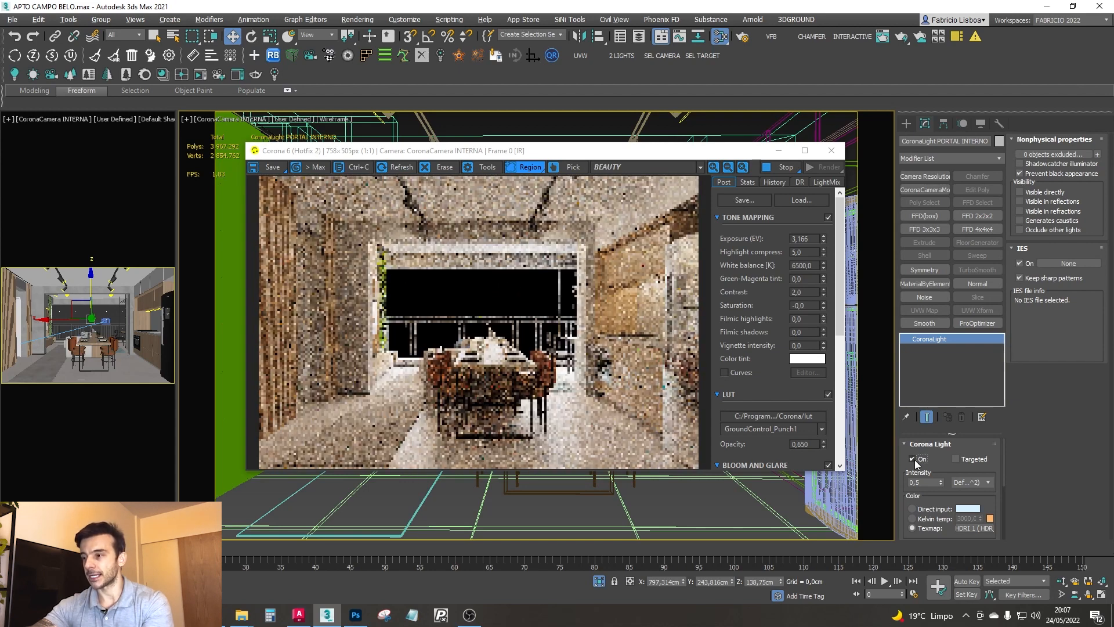
- Edit the portal light's directionality, and toggle the light off and on to check its effect in the render
scroll(950, 503, down, 3)
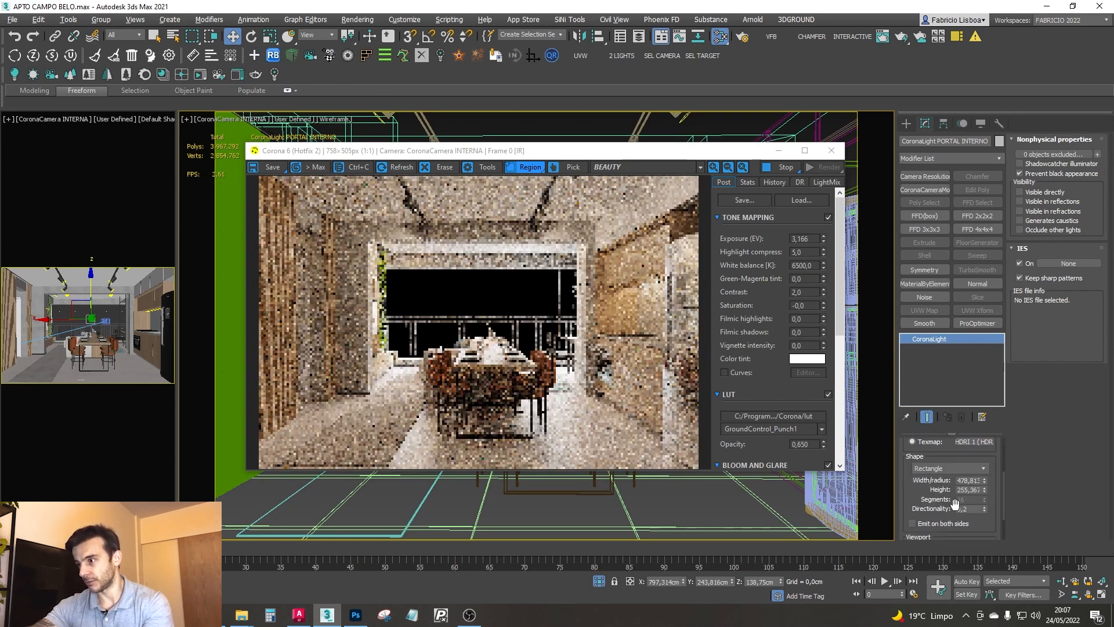
double_click(968, 509)
key(Return)
drag(914, 477, 923, 552)
click(914, 447)
click(915, 447)
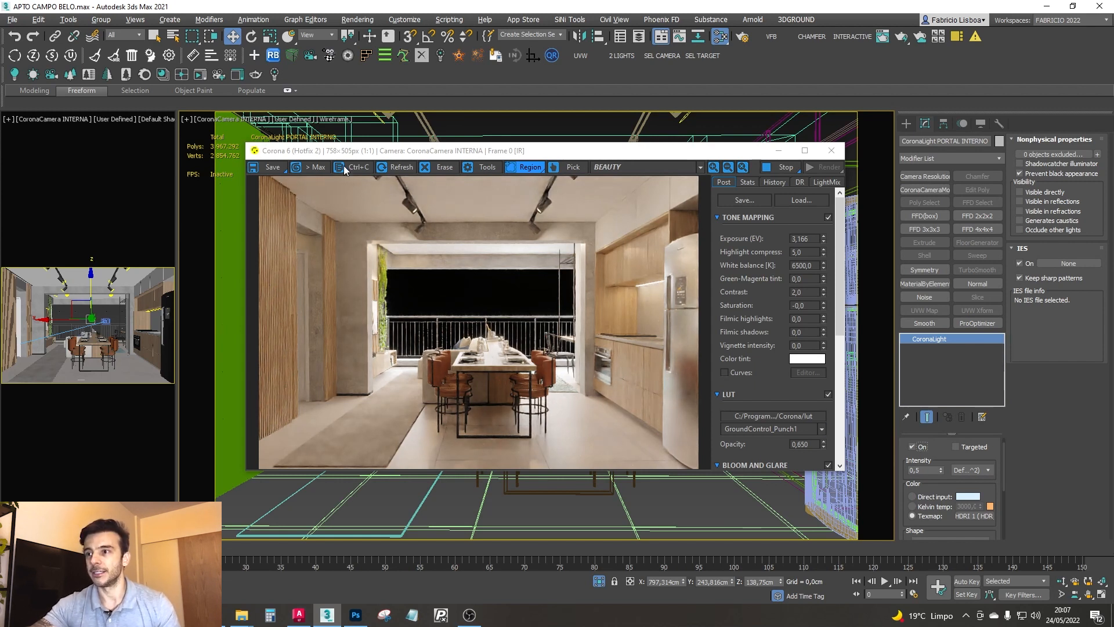
- Set the render's tone mapping contrast to 3,0, and try an exposure of 2,5 before setting it to 3,0
double_click(804, 294)
text(3)
key(Return)
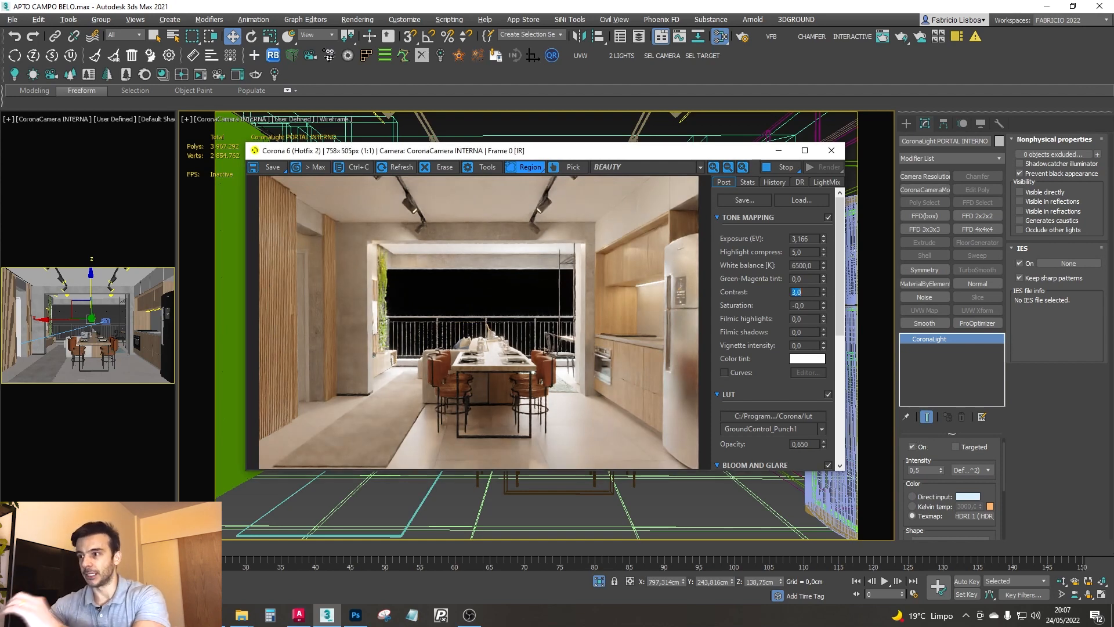
double_click(810, 238)
text(2,5)
key(Return)
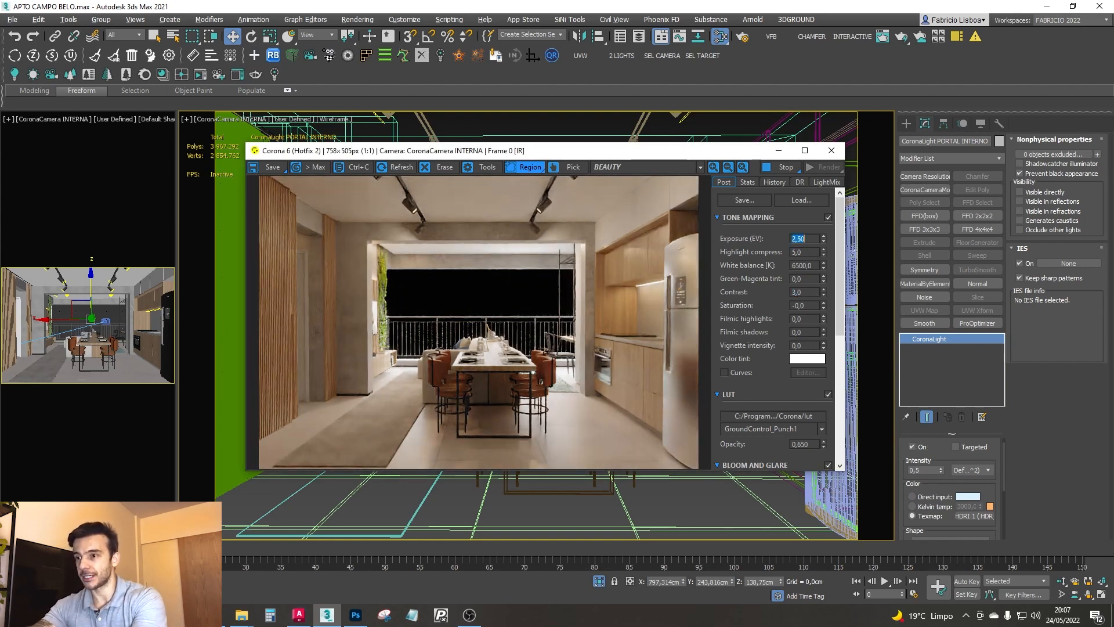
text(3)
key(Return)
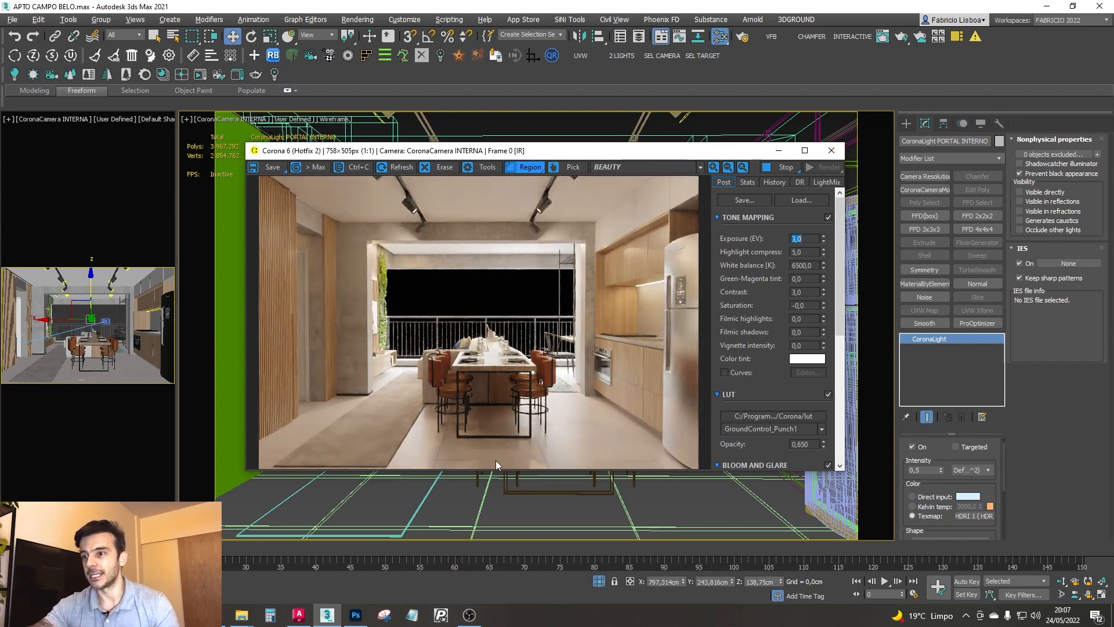
- Toggle the GroundControl_Punch1 LUT off and on to compare its effect on the interior render
drag(515, 155, 536, 122)
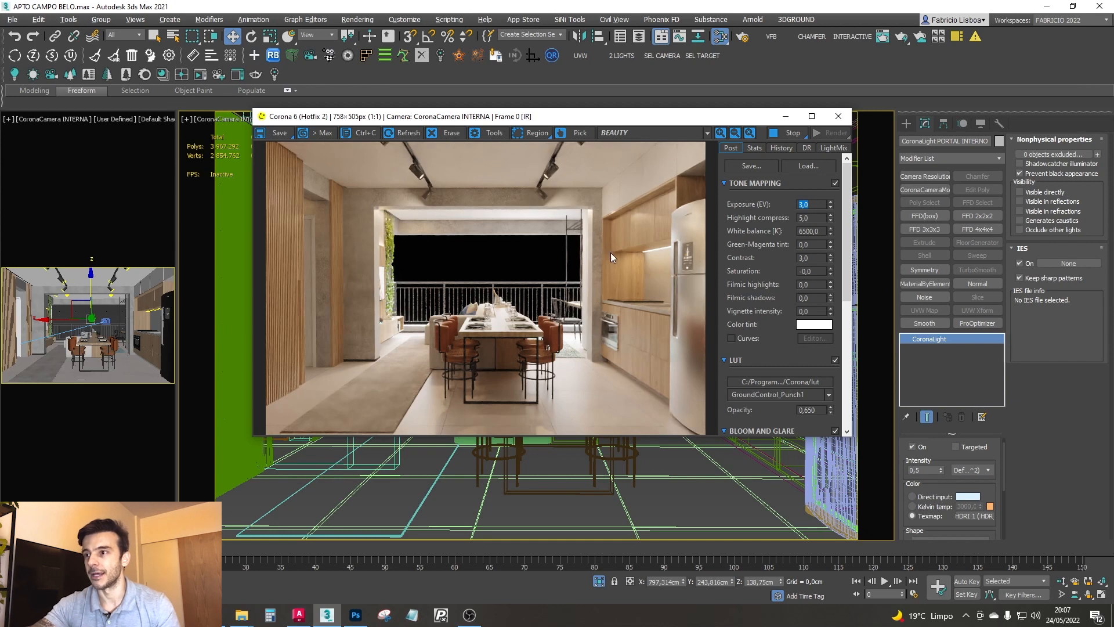
mouse_move(507, 120)
mouse_down()
mouse_move(519, 132)
mouse_move(509, 126)
mouse_up()
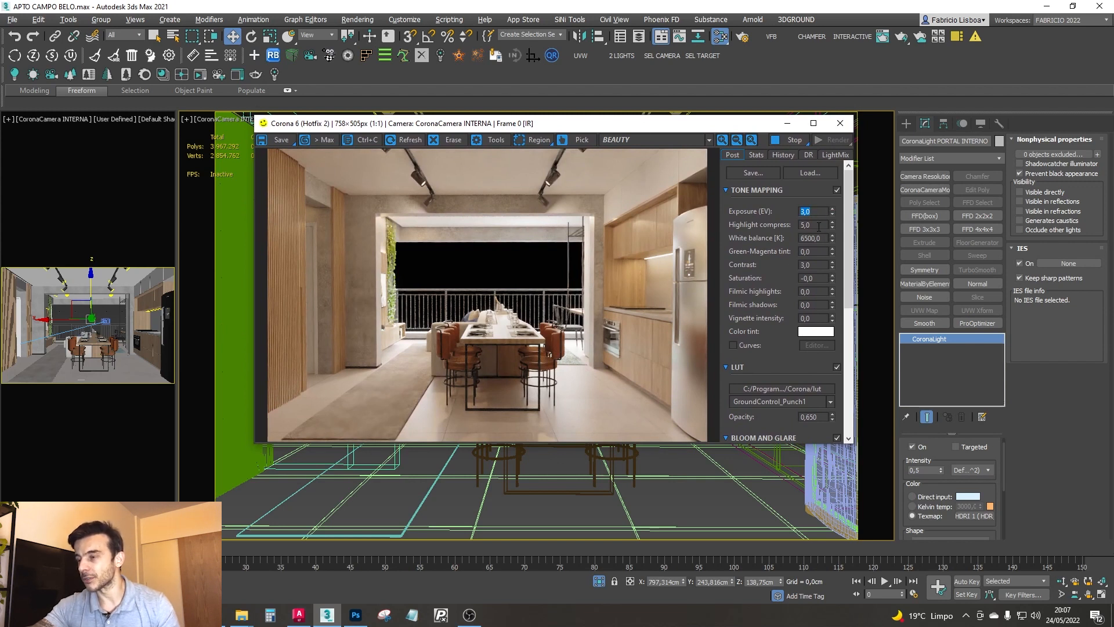
click(815, 264)
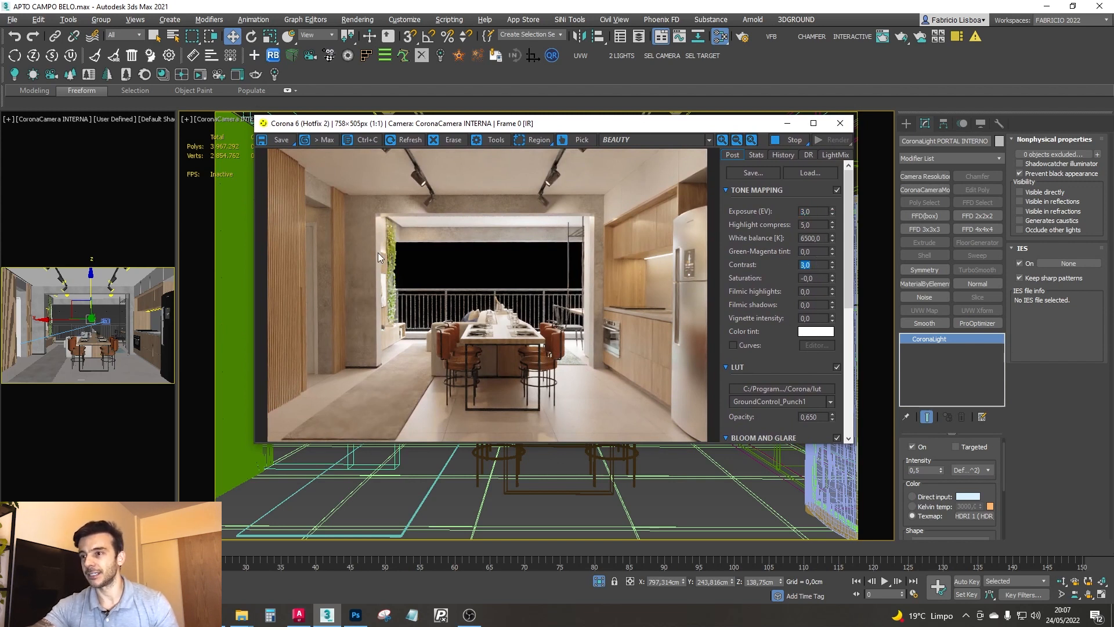
drag(567, 127, 617, 127)
click(848, 366)
click(848, 365)
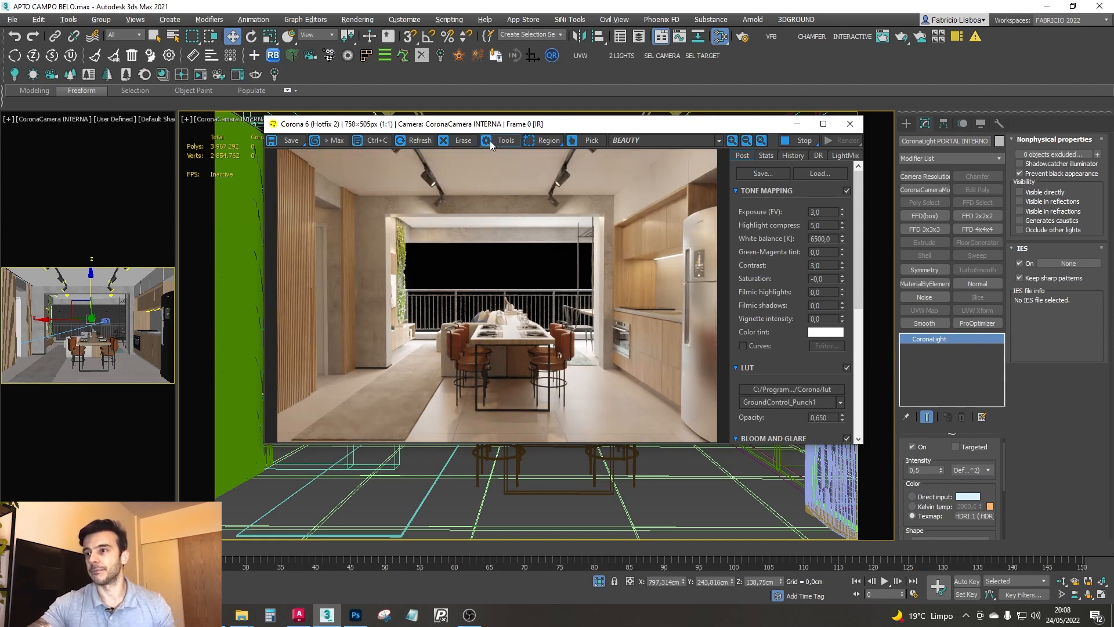
- Open the render settings and toggle the scene environment's direct visibility override off and on to compare the background
drag(481, 126, 473, 191)
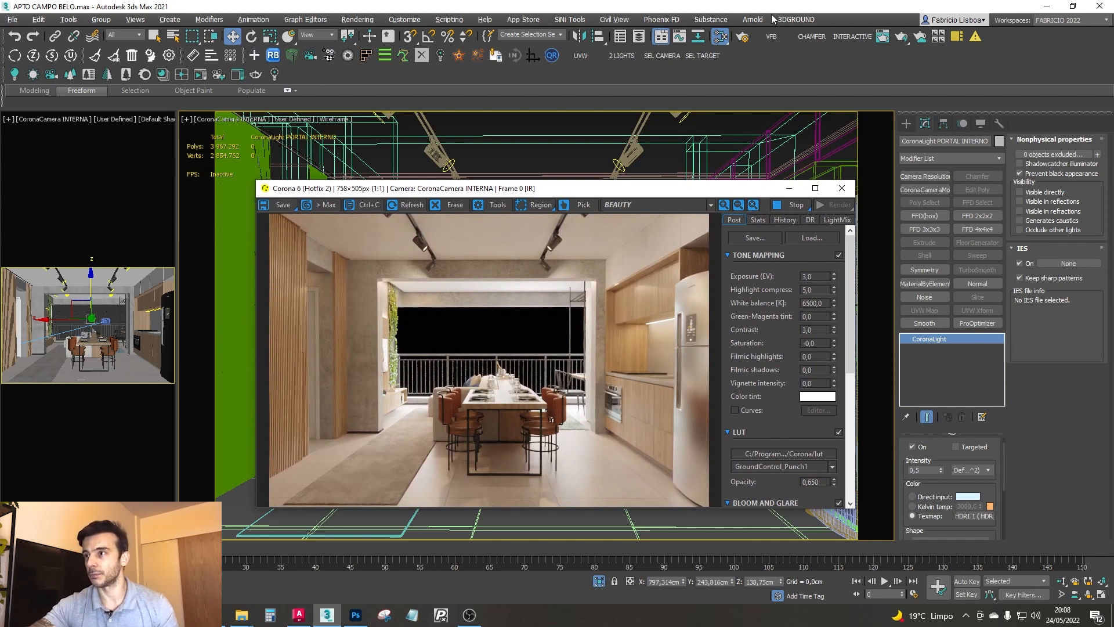
click(744, 41)
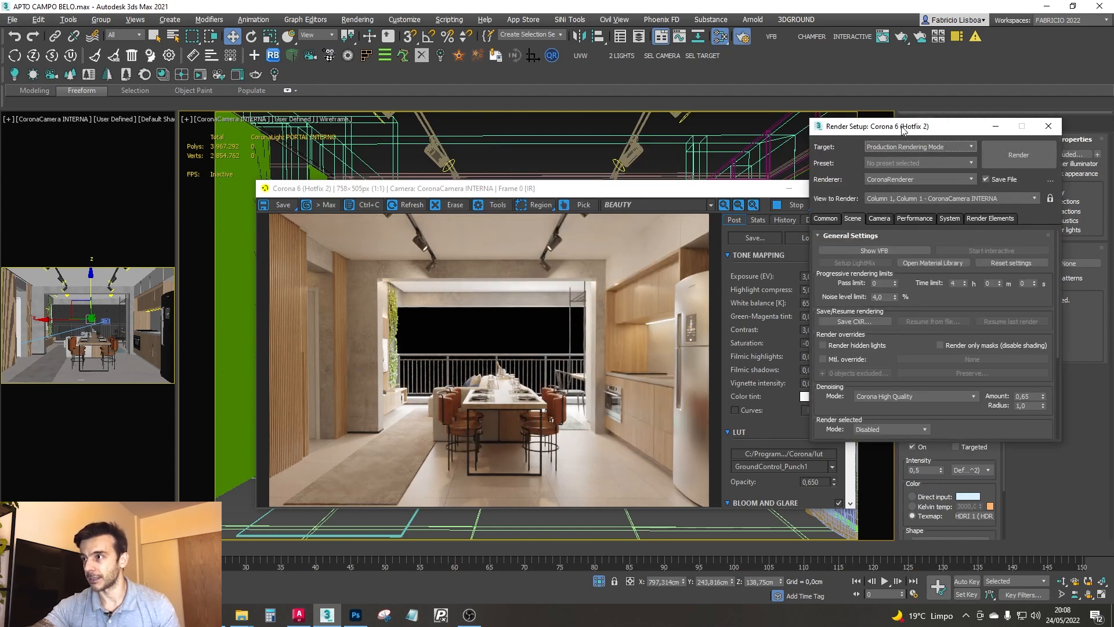
drag(902, 126, 754, 120)
scroll(783, 353, down, 3)
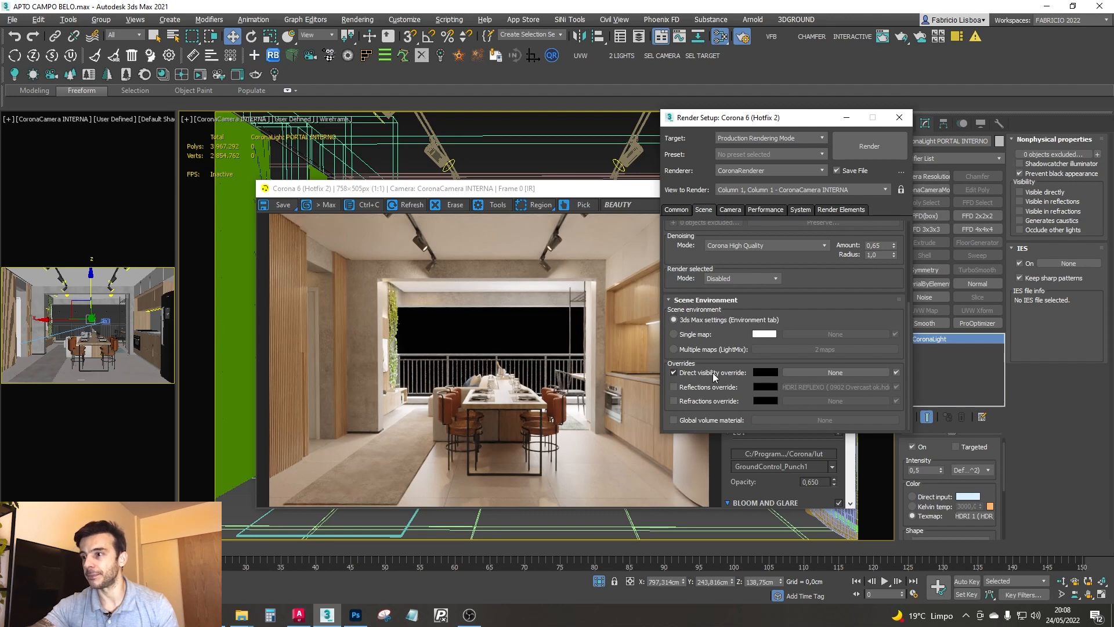
click(673, 372)
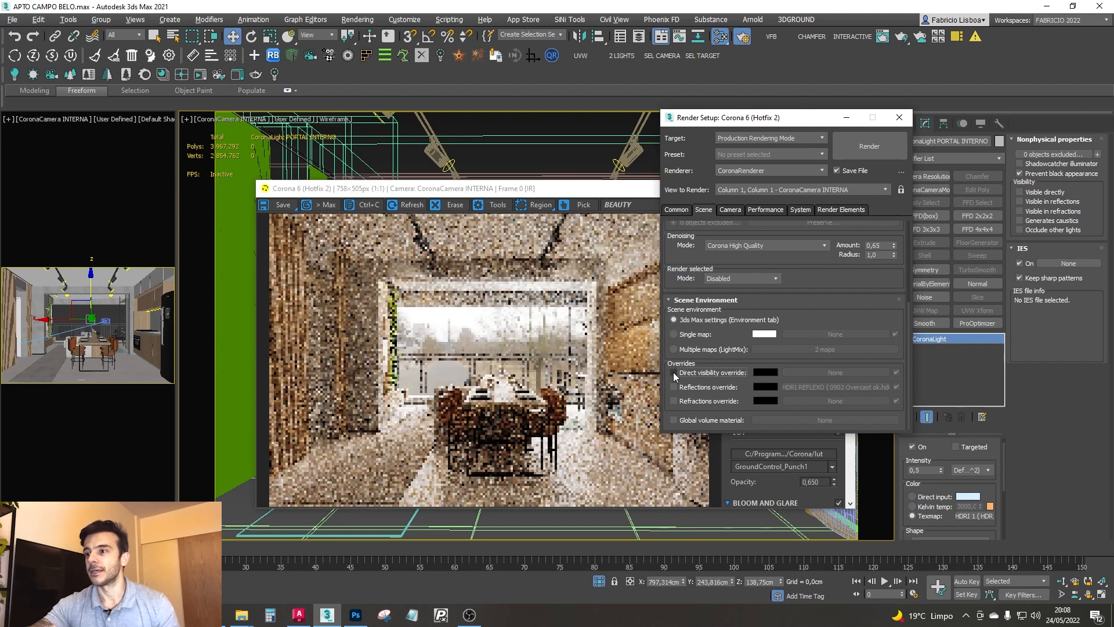
click(674, 373)
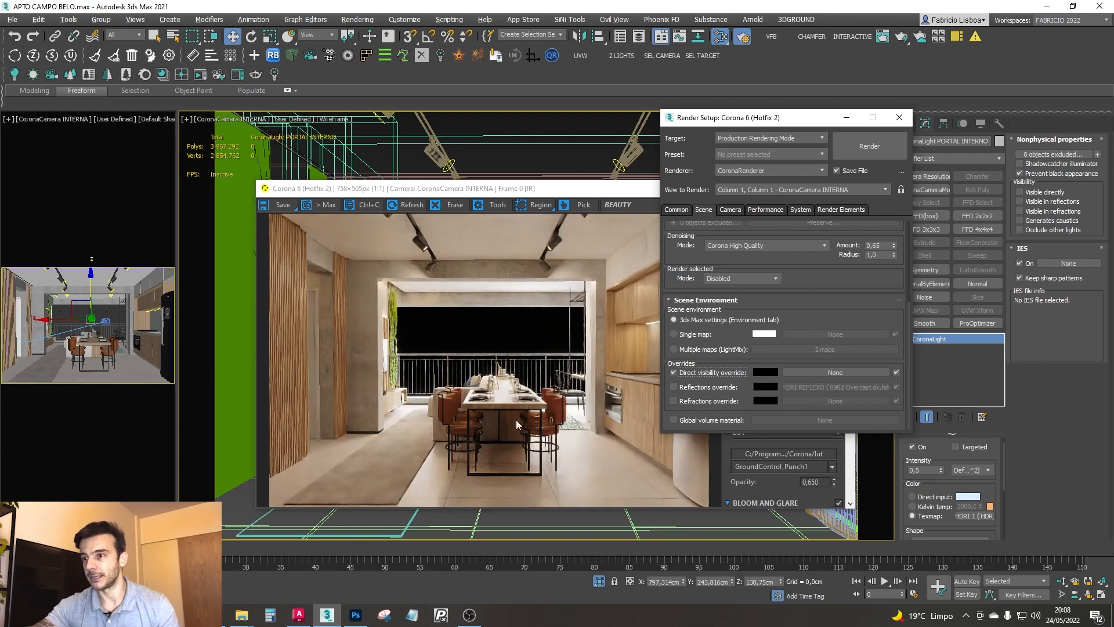
- Arrange the Corona frame buffer and Render Setup windows side by side
drag(505, 187, 459, 127)
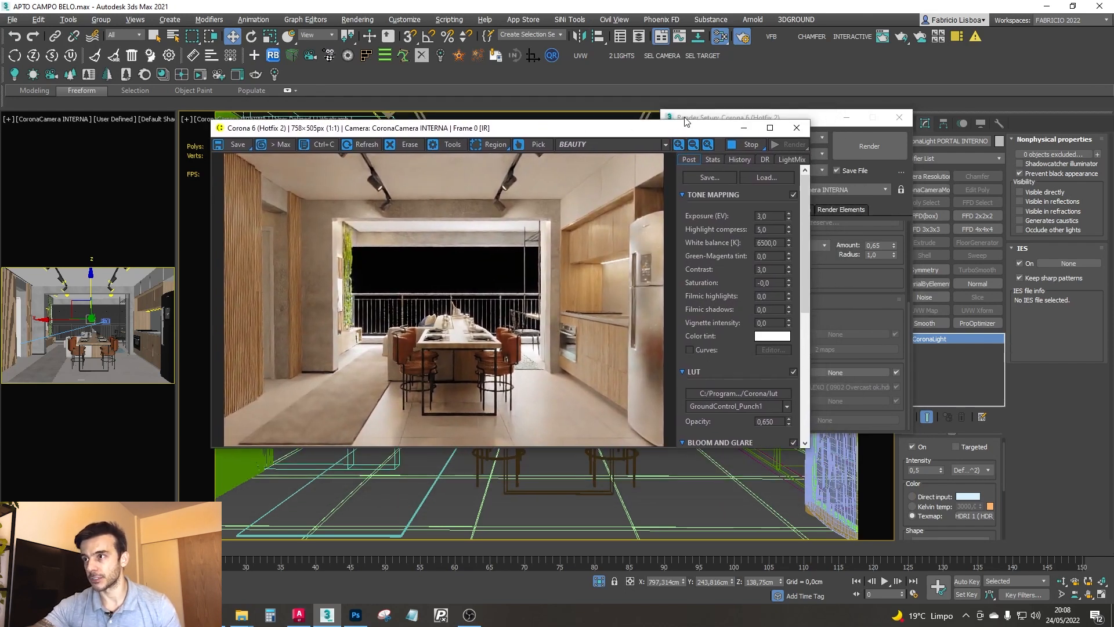
click(680, 119)
drag(693, 119, 837, 106)
drag(514, 130, 513, 108)
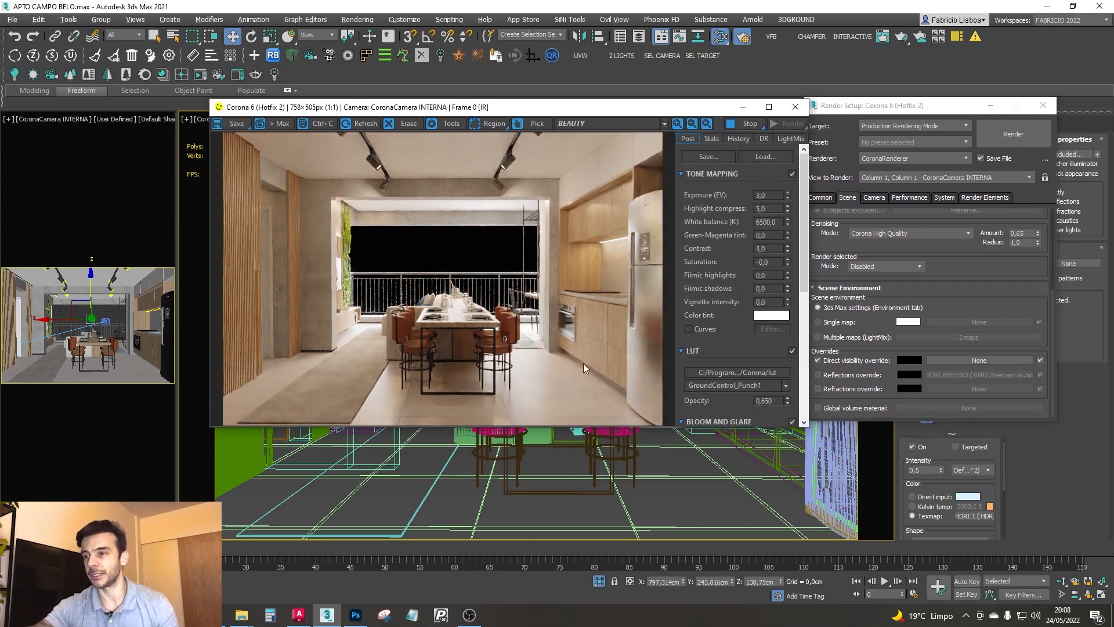
drag(674, 107, 640, 109)
drag(868, 110, 868, 107)
drag(665, 113, 633, 102)
click(889, 108)
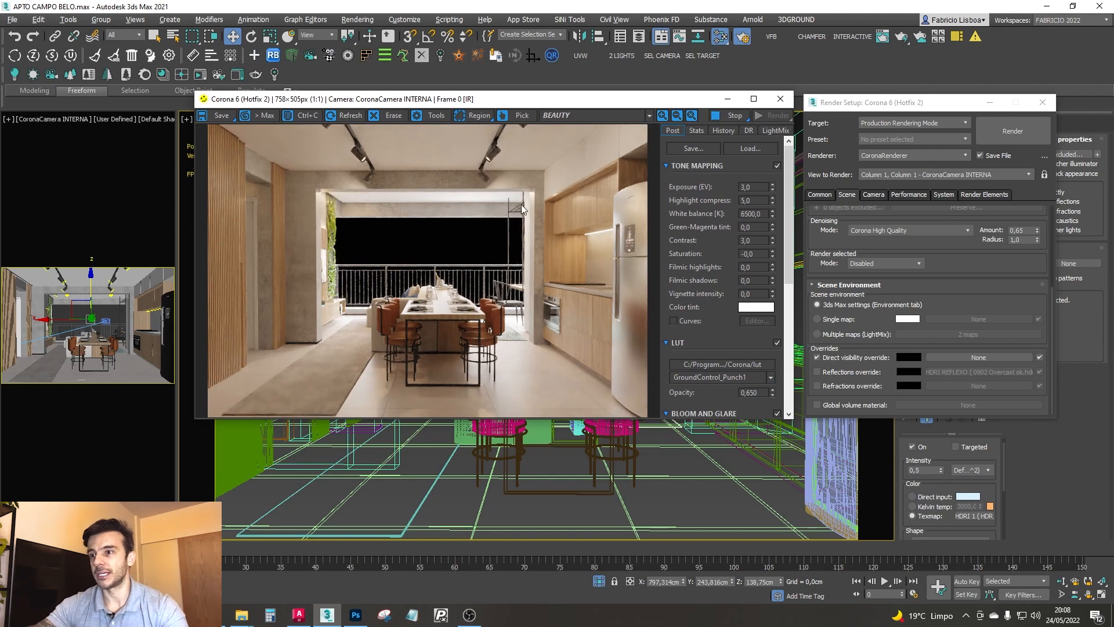
- Switch the viewport to CoronaCamera EXTERNA and check its interactive render
drag(441, 100, 484, 317)
key(c)
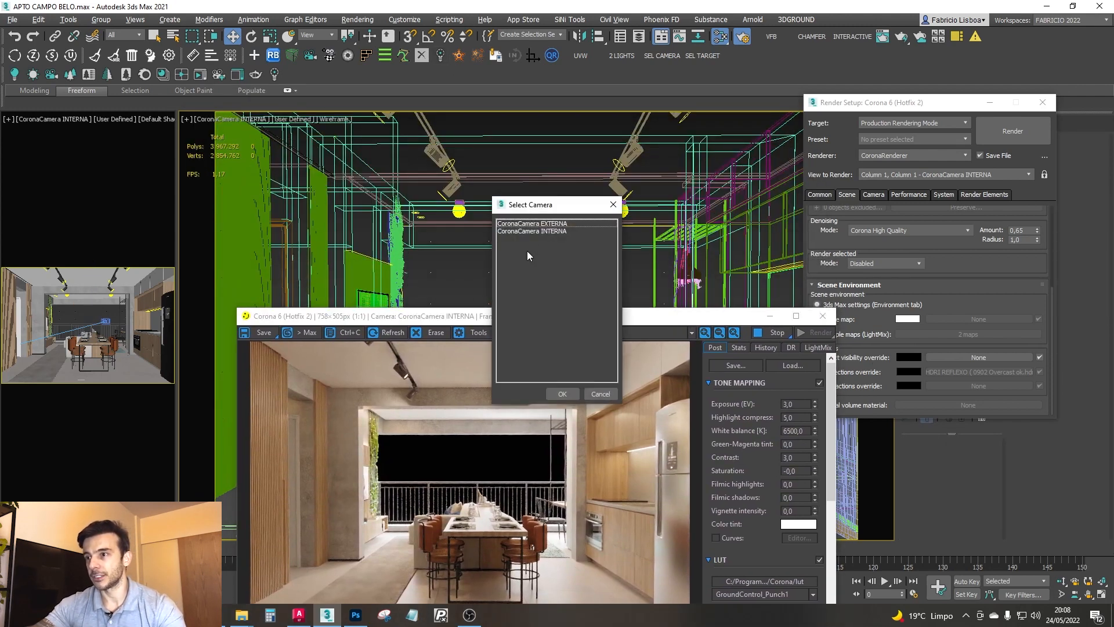
double_click(540, 224)
drag(537, 323, 566, 123)
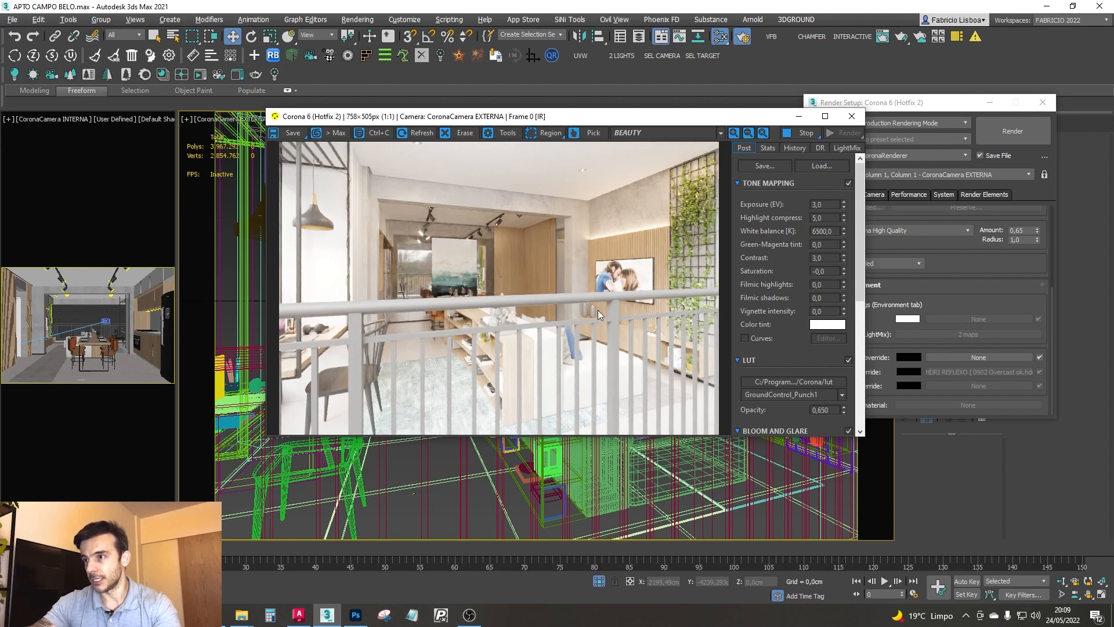
drag(624, 124, 716, 139)
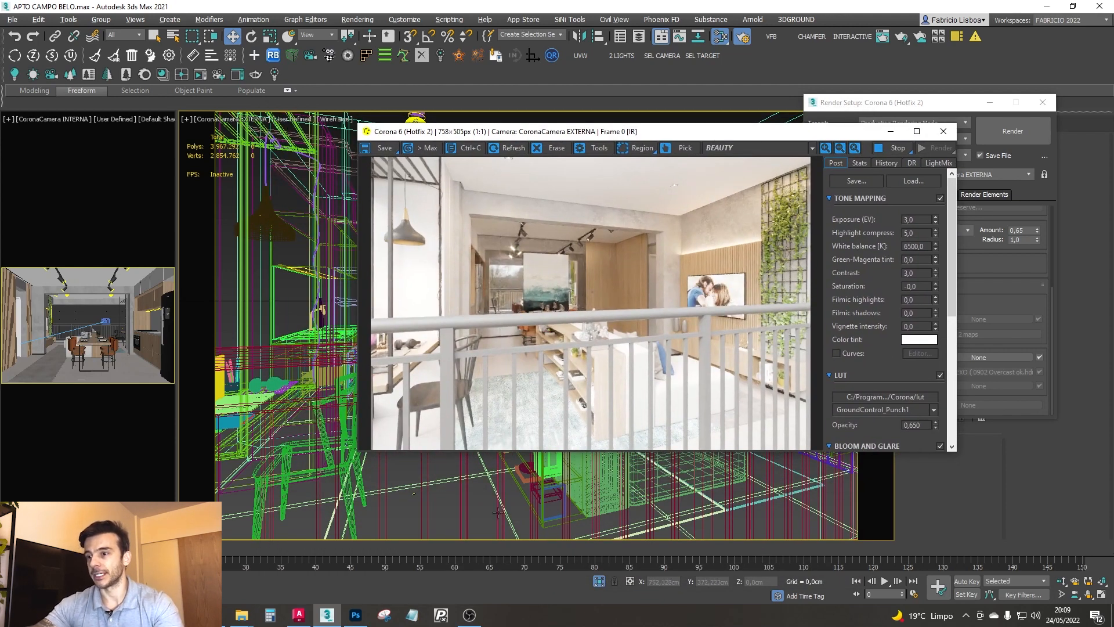
- Make the balcony railing ARQ - GUARDA CORPO invisible to the camera in its object properties and check the render
click(462, 460)
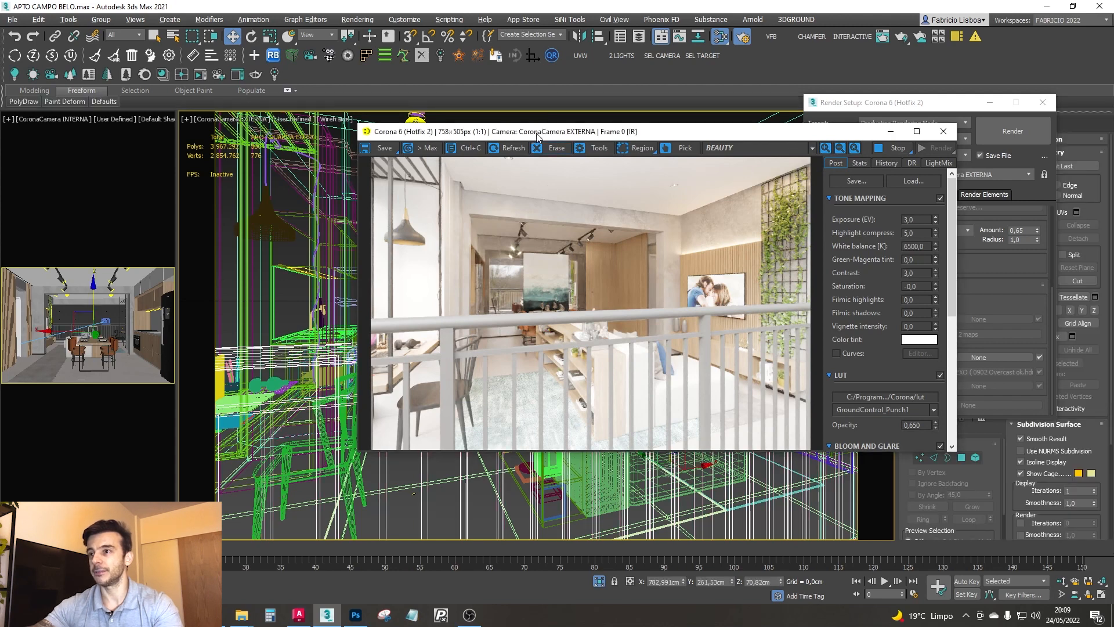
drag(537, 131, 1061, 176)
right_click(514, 308)
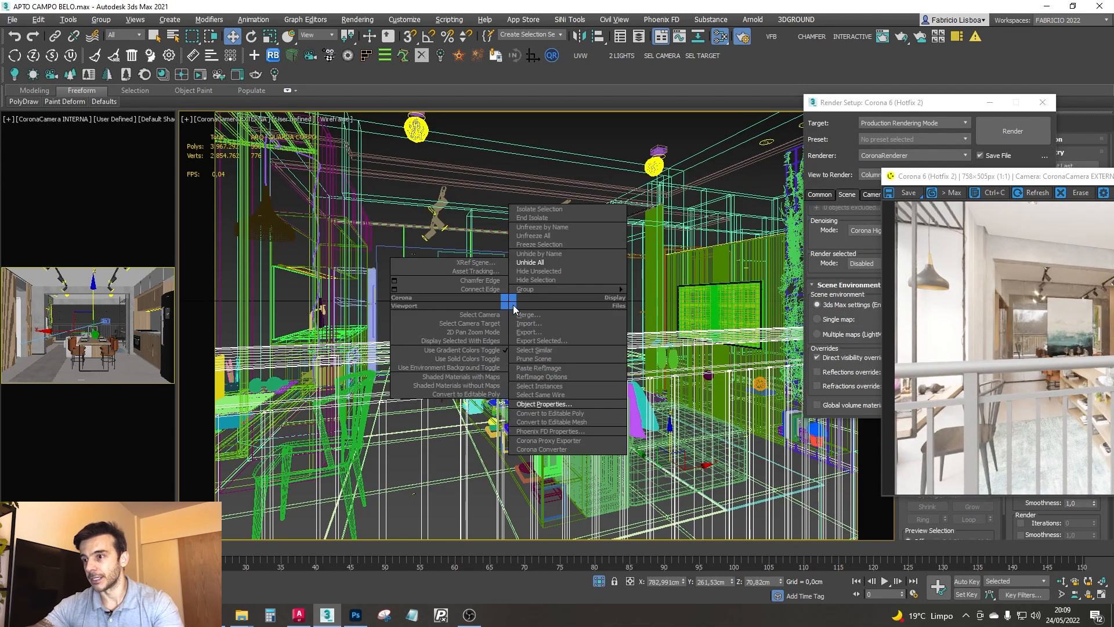
click(541, 404)
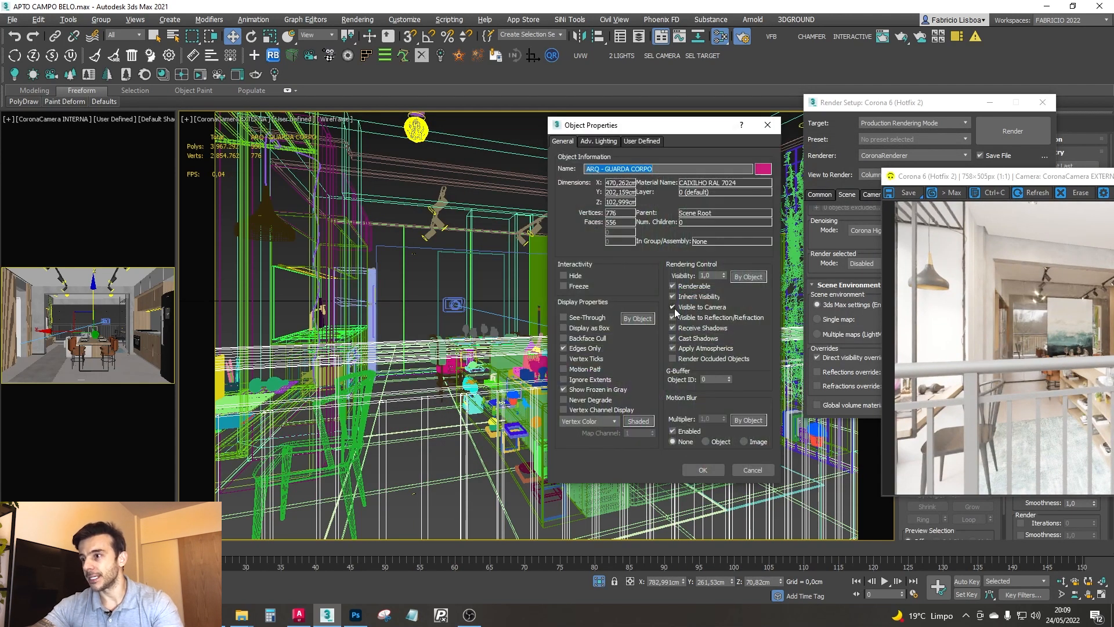
click(672, 307)
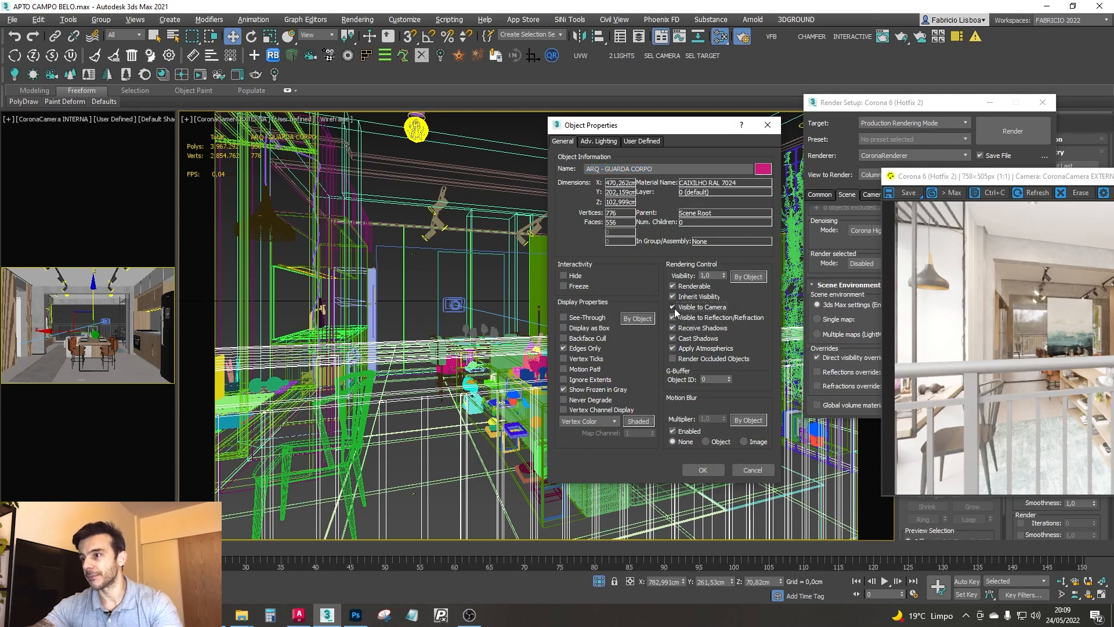
click(703, 470)
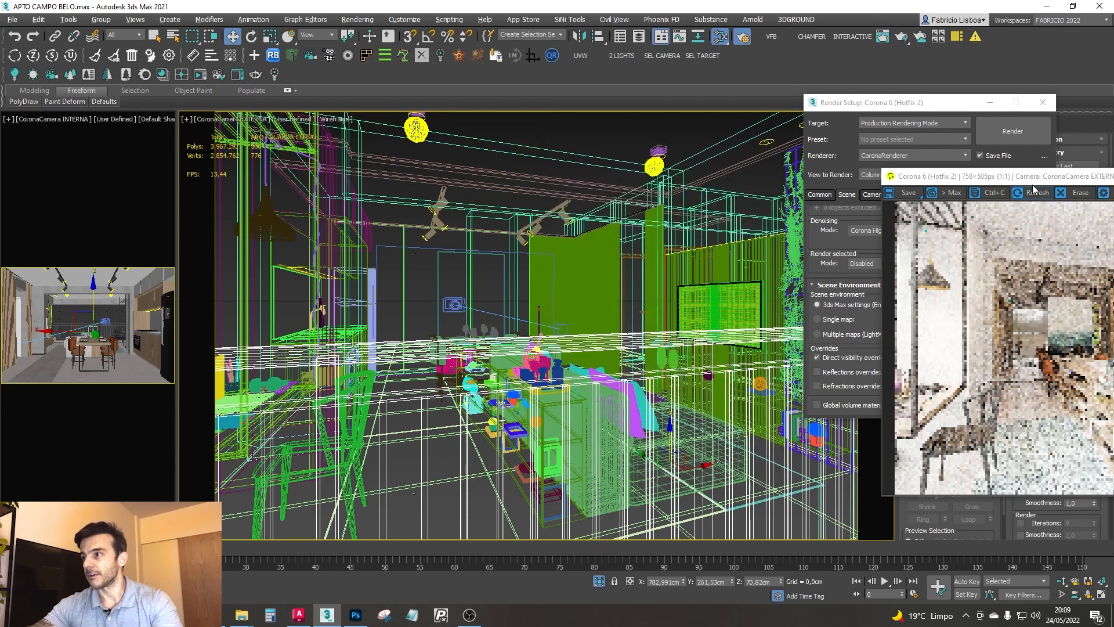
drag(1039, 176, 558, 156)
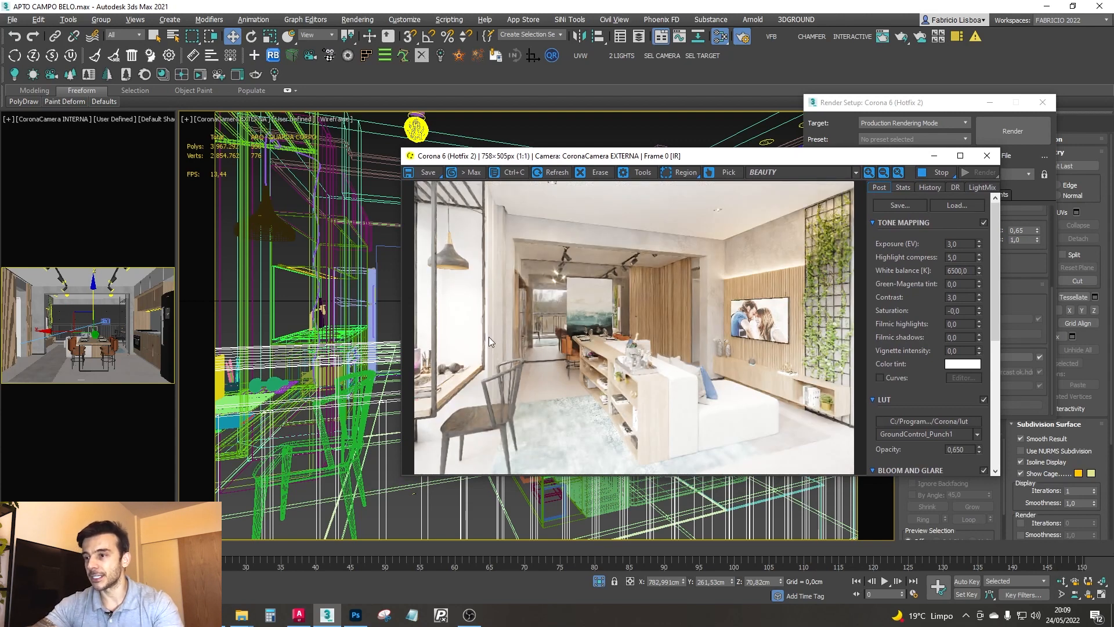
- Zoom into the exterior camera render to examine the balcony and outdoor background reflected beside the dining-area artwork
click(680, 173)
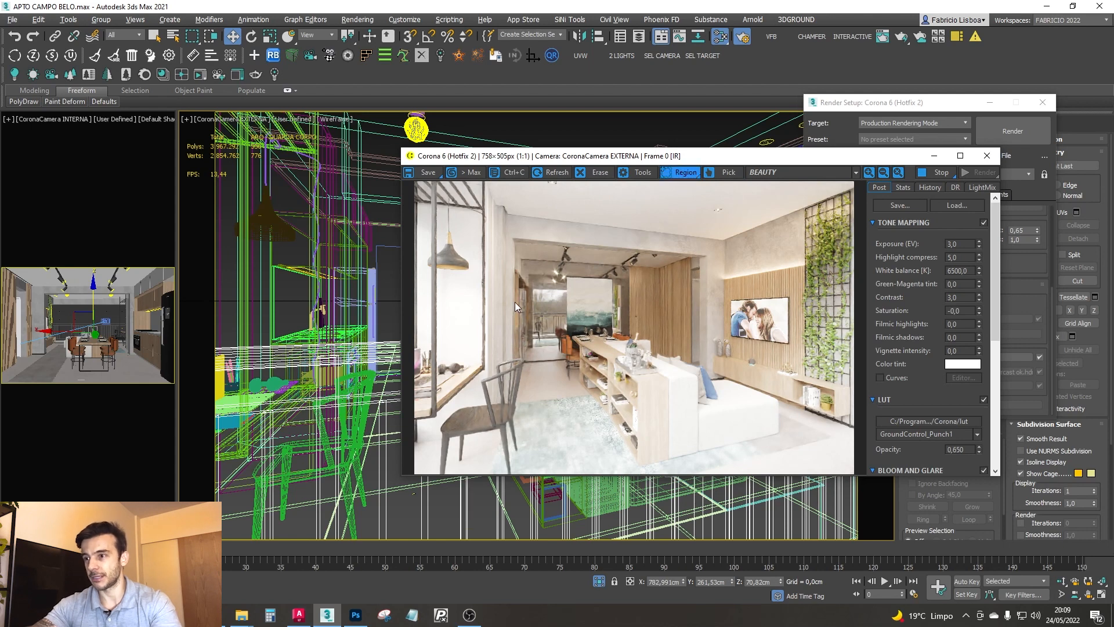
scroll(517, 308, up, 2)
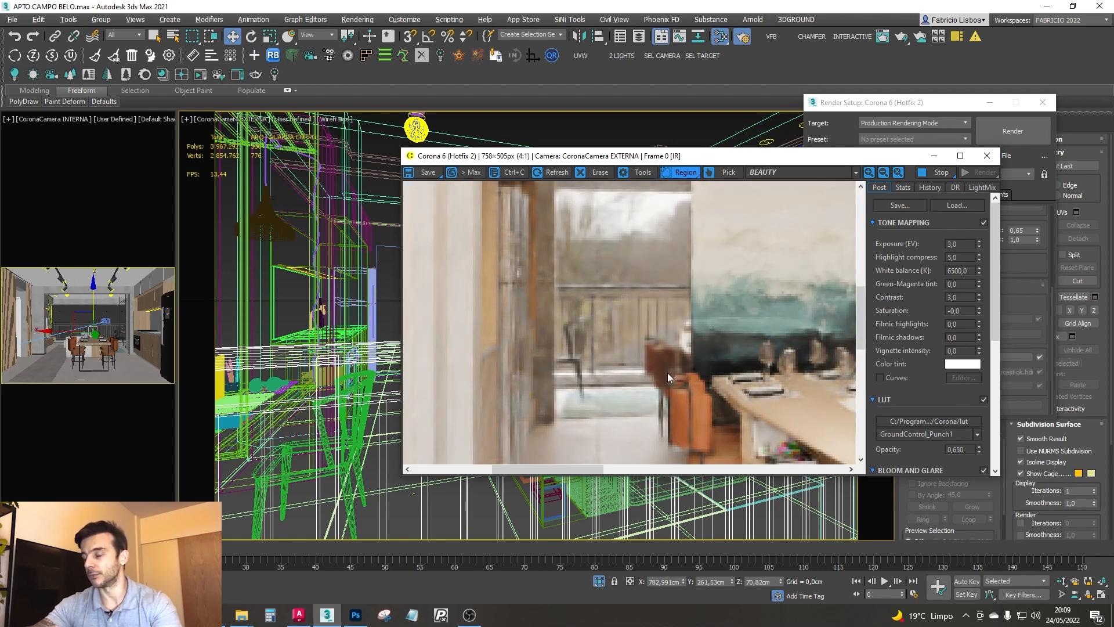
scroll(632, 308, down, 1)
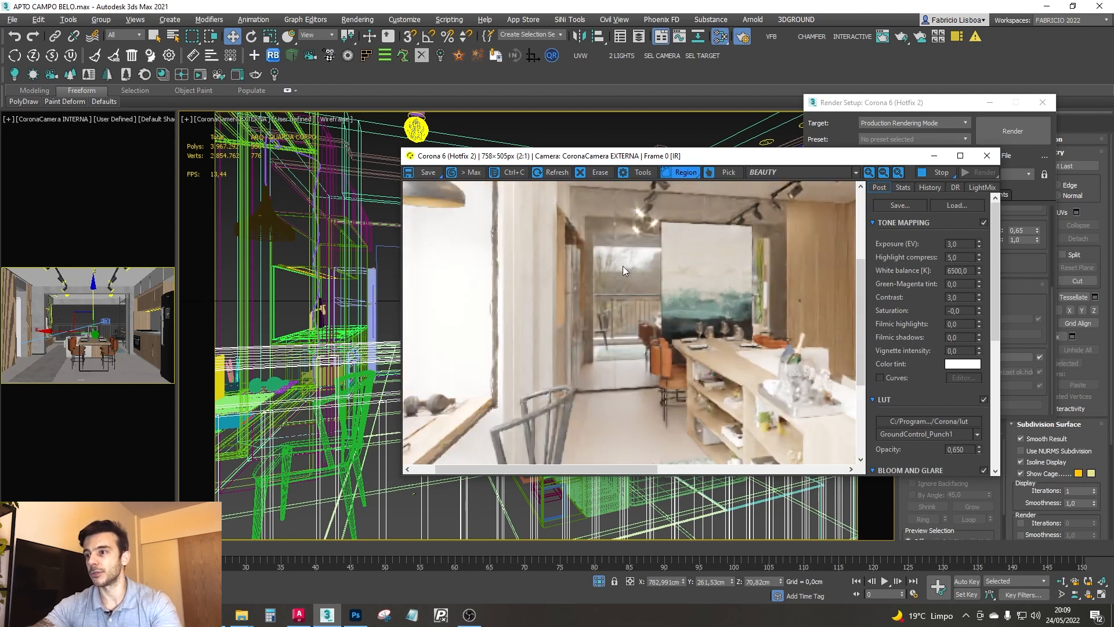
scroll(622, 347, down, 1)
click(684, 172)
- Close the Render Setup window and reposition the Corona frame buffer with the full exterior camera render in view
drag(685, 156, 691, 139)
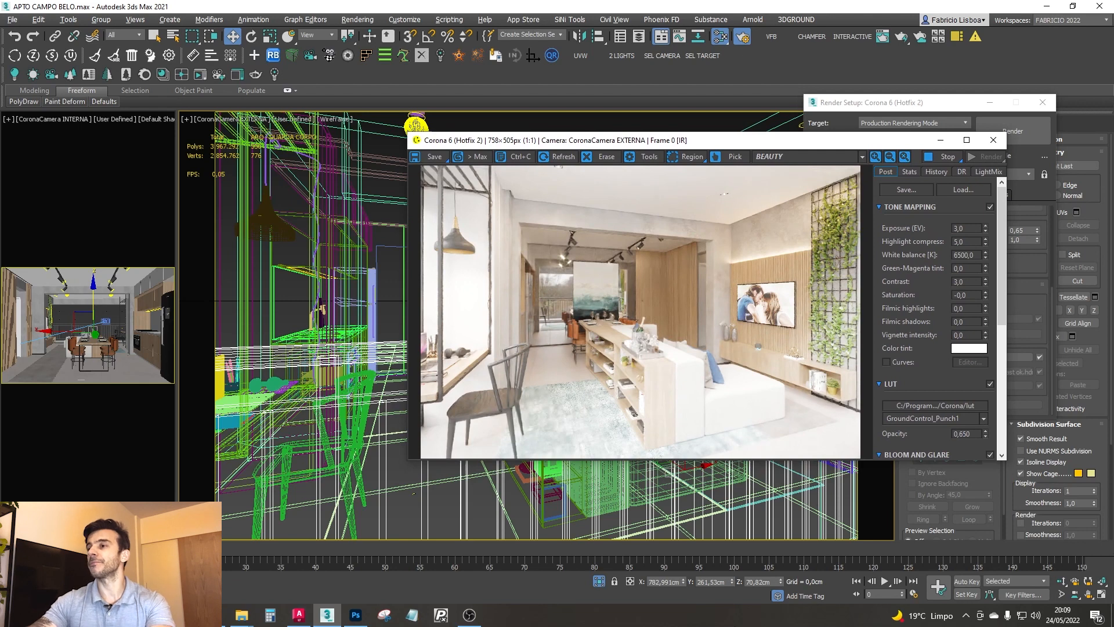
drag(797, 145, 773, 146)
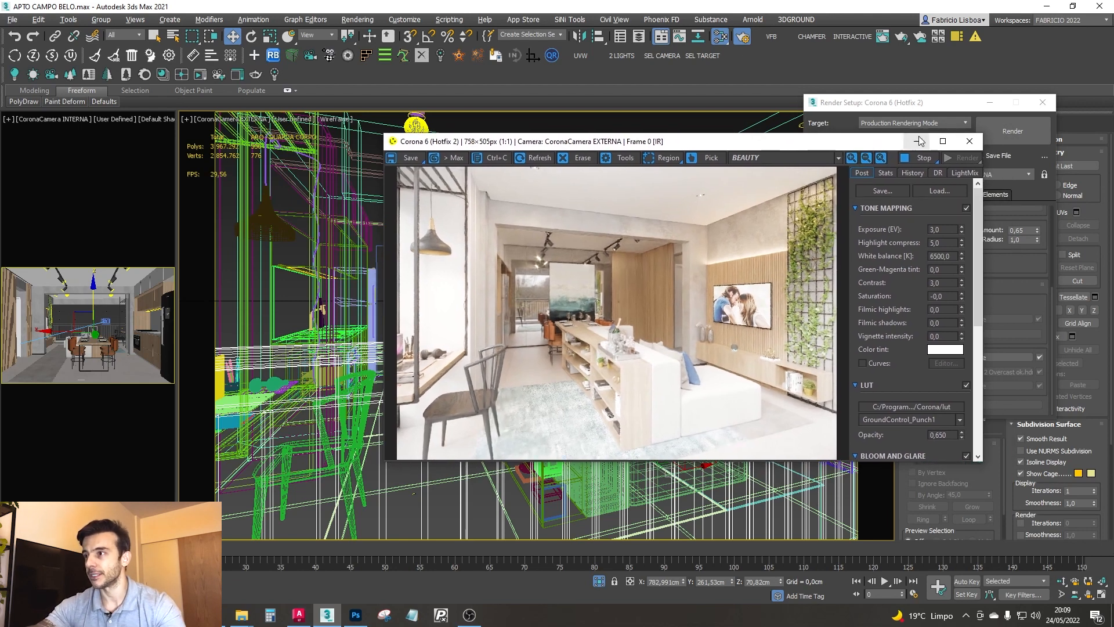
click(907, 108)
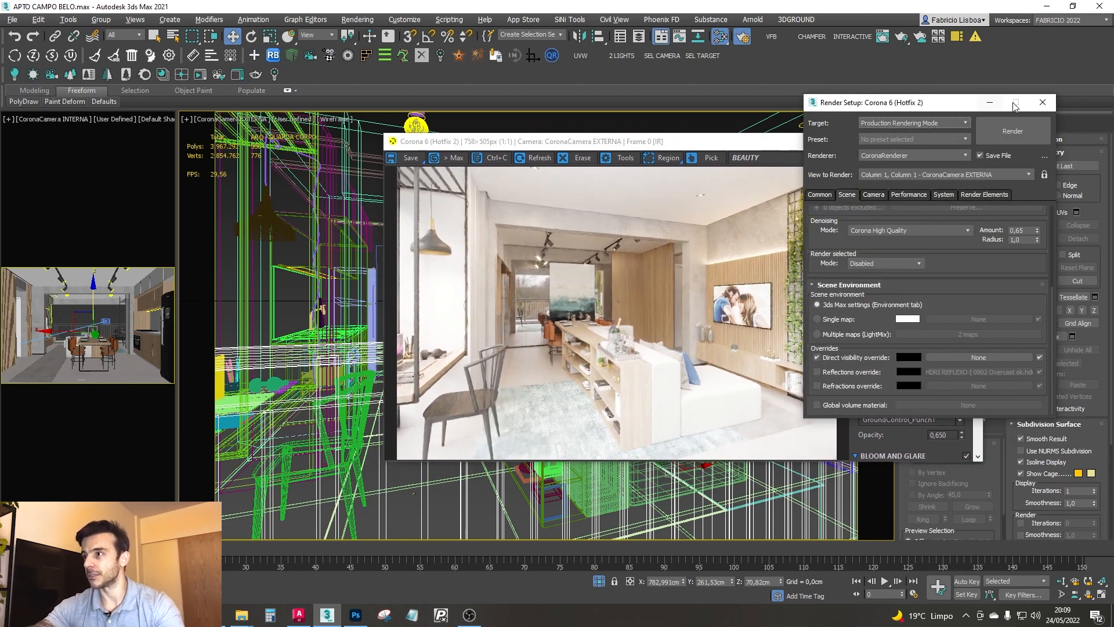
click(1043, 103)
drag(626, 146, 670, 201)
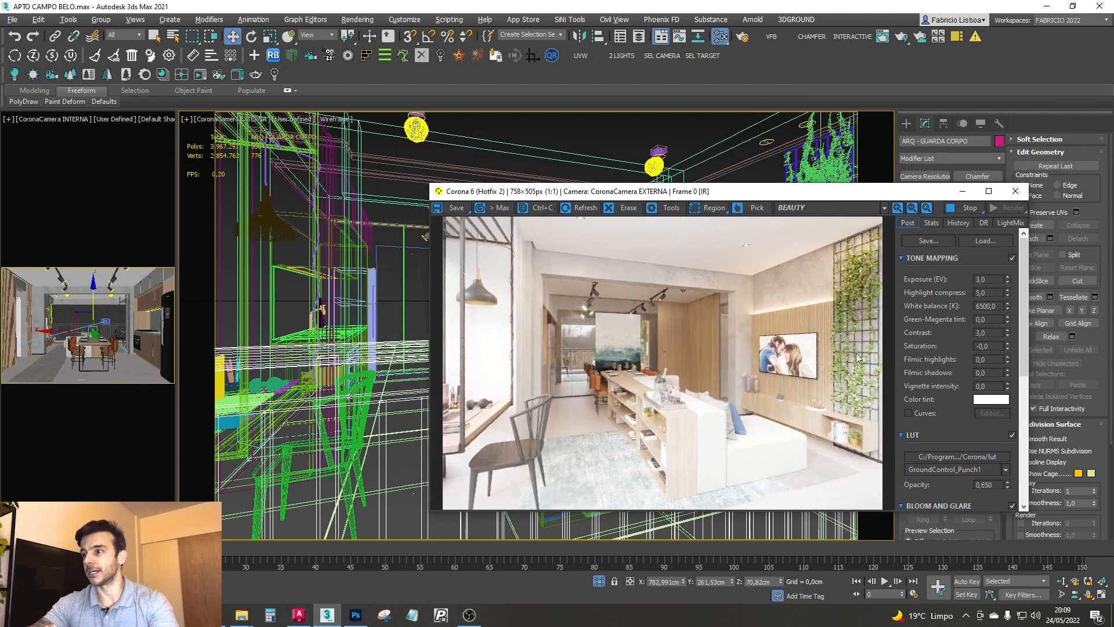
- Turn off CoronaLight PORTAL INTERNO and check the exterior camera's interactive render without it
drag(769, 194, 619, 382)
click(666, 114)
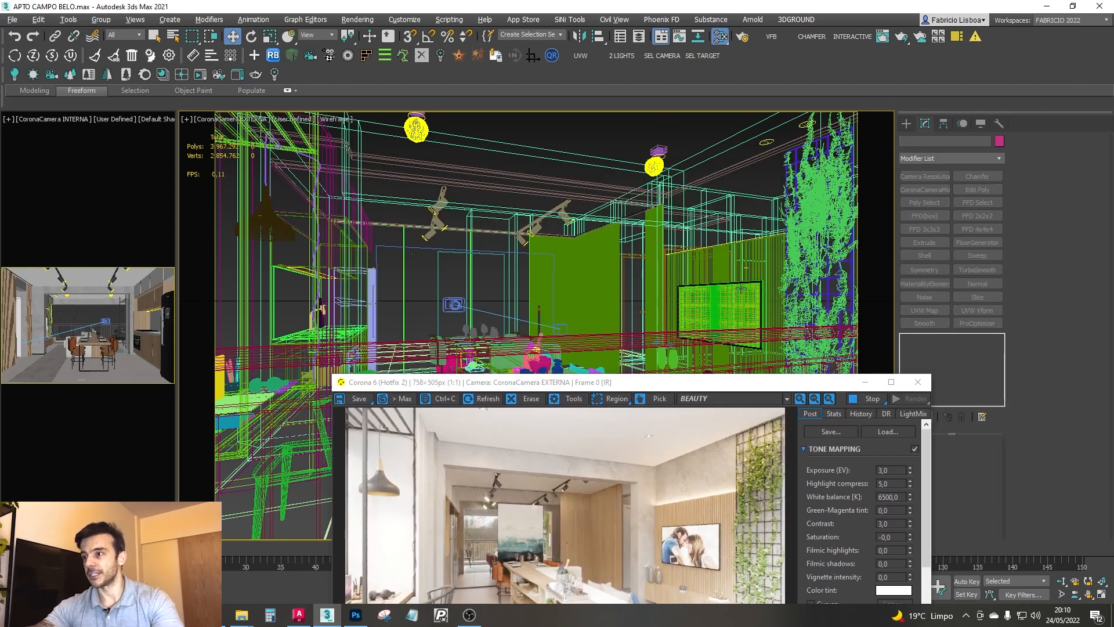
click(747, 267)
drag(770, 386, 678, 159)
click(912, 458)
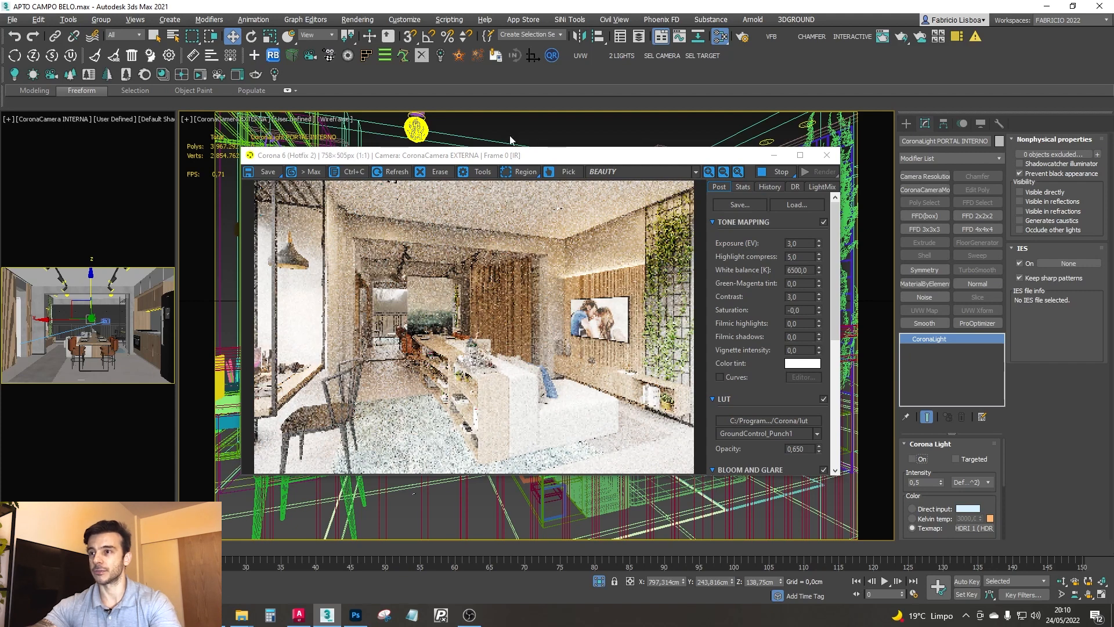
drag(359, 155, 373, 202)
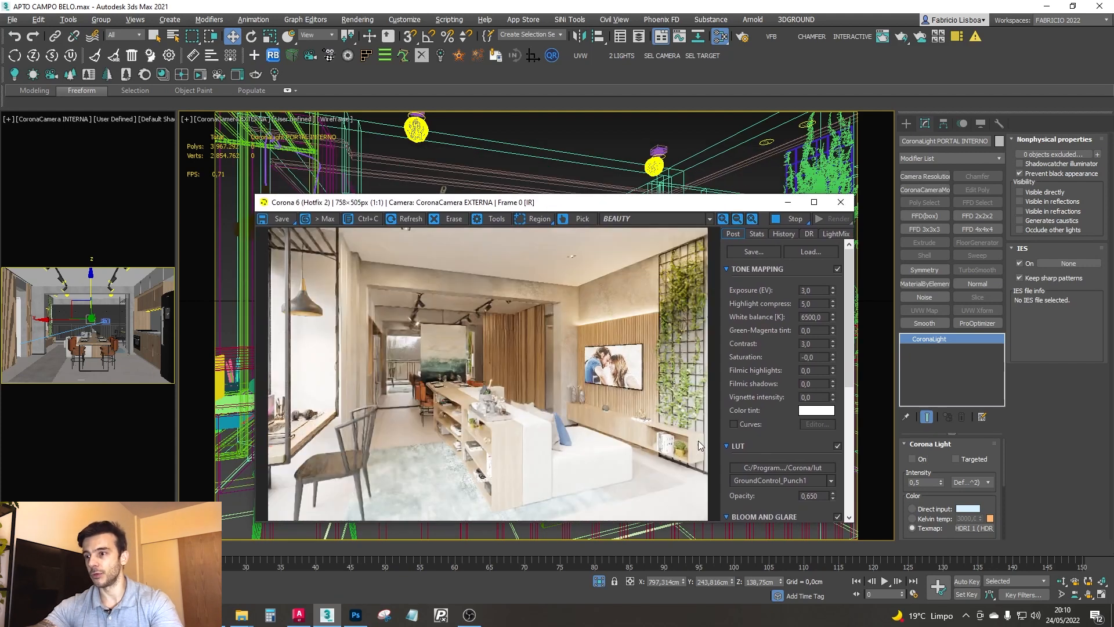
- Select CoronaCamera EXTERNA and add a CoronaCameraMod modifier to it, keeping the render in view beside its settings
click(667, 55)
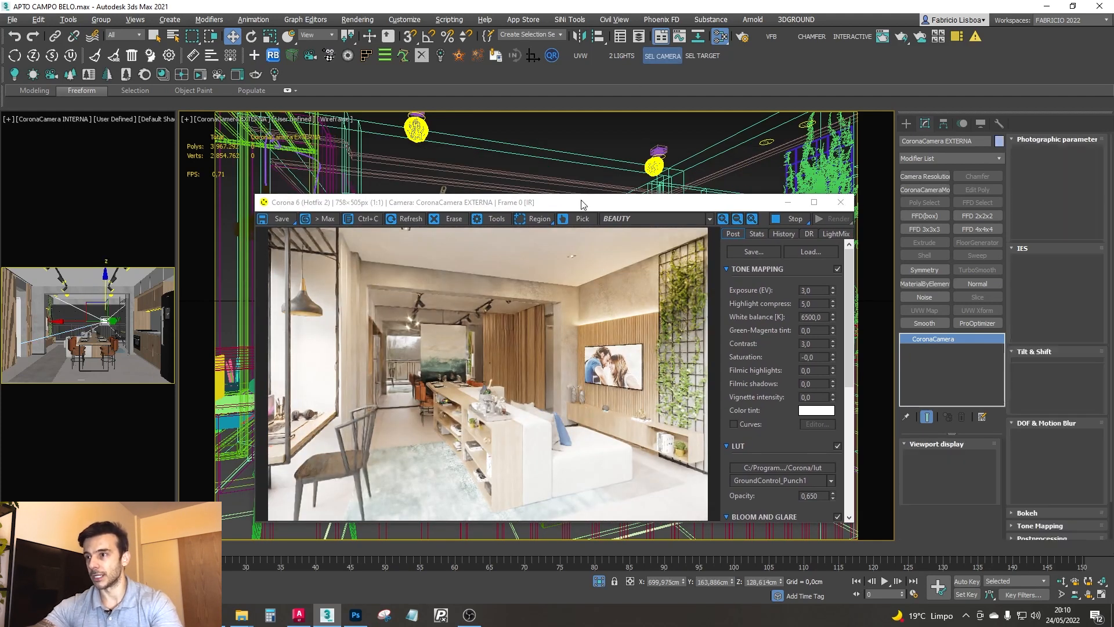
drag(583, 203, 537, 134)
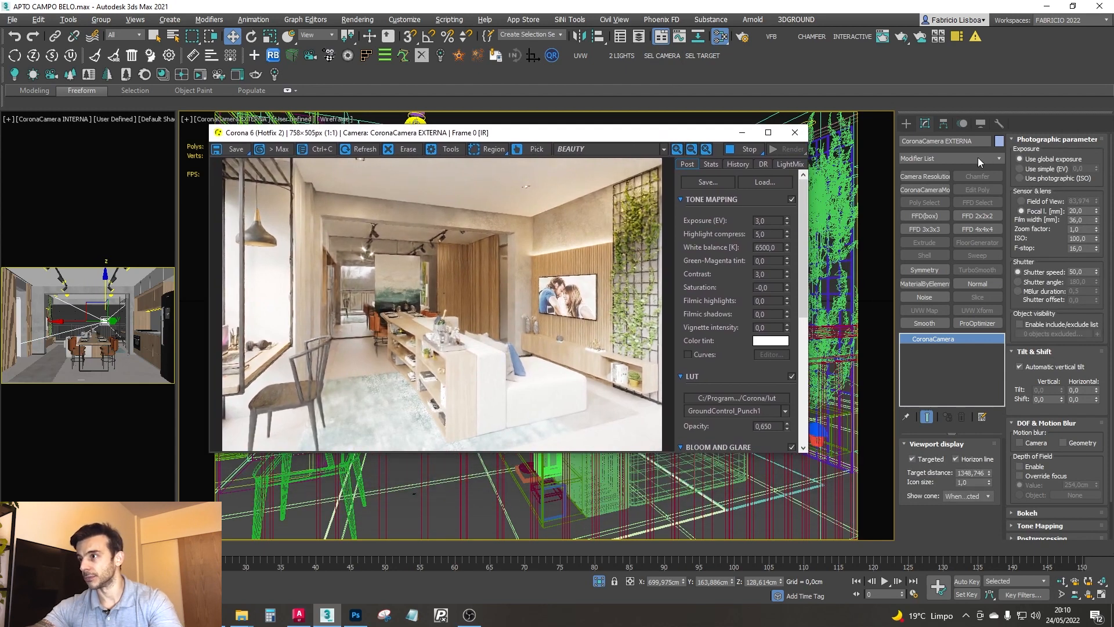
click(939, 195)
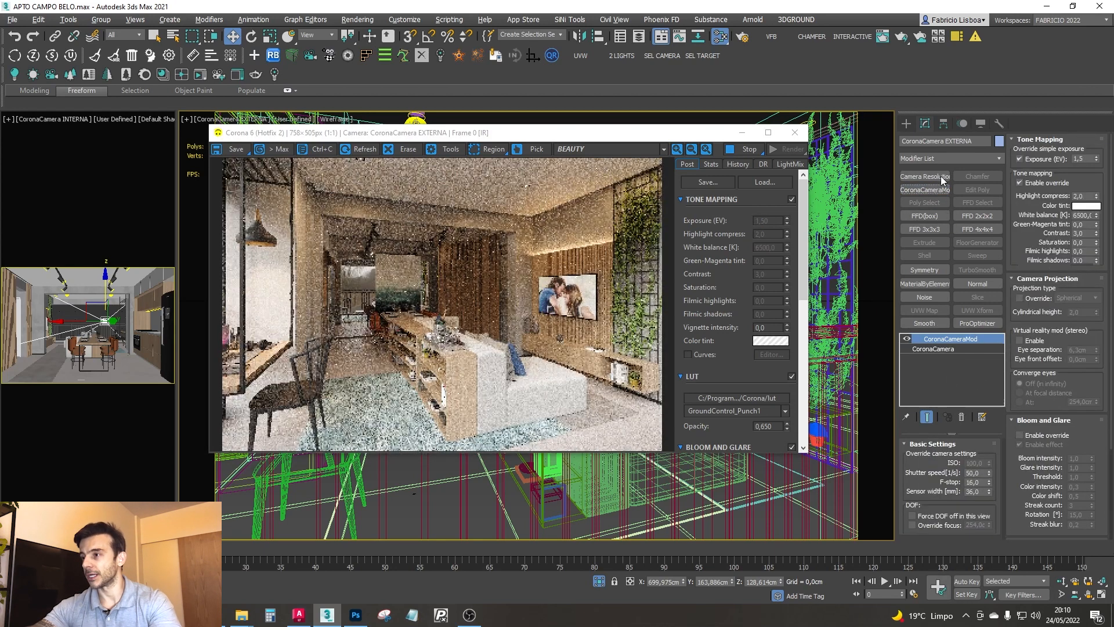
click(949, 159)
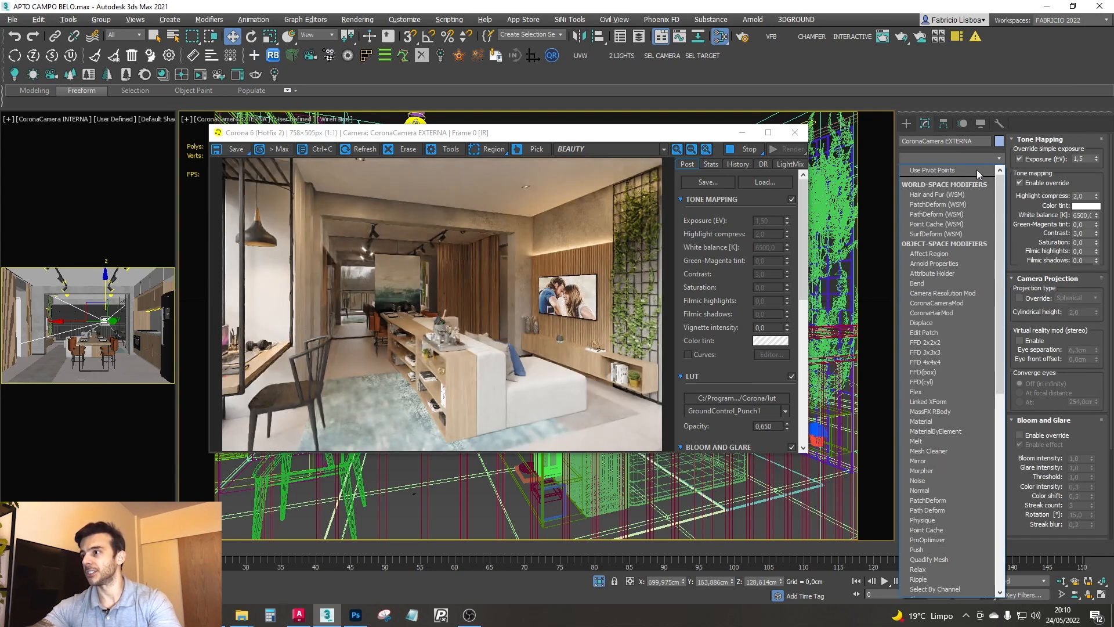
click(1001, 161)
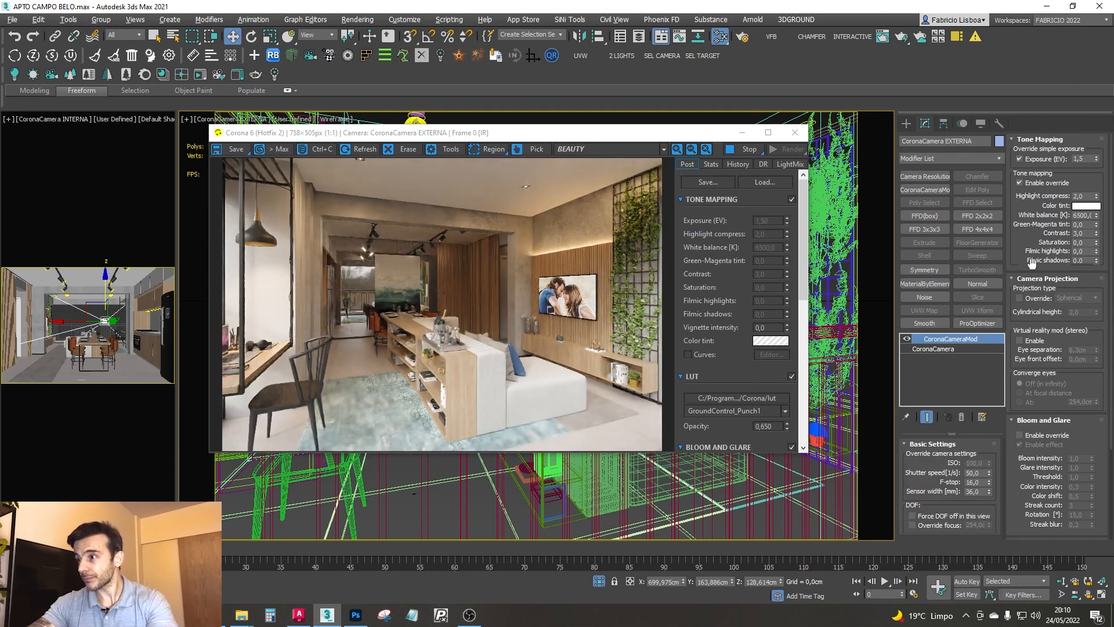
drag(685, 134, 709, 135)
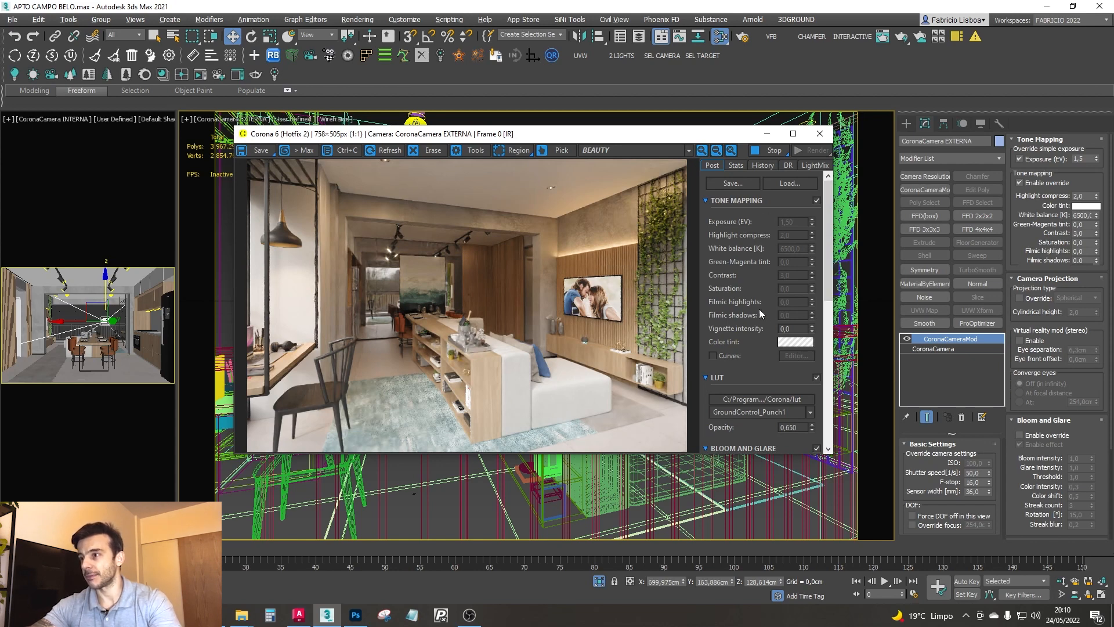
scroll(827, 231, down, 5)
scroll(835, 209, up, 5)
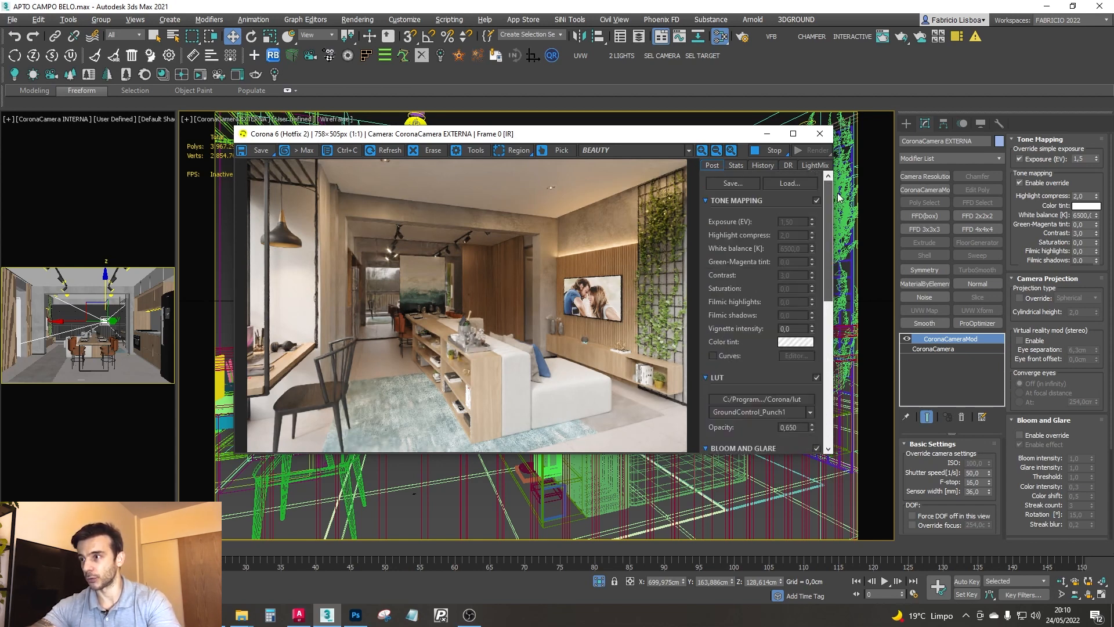
- Switch the camera modifier's exposure override off and on again to compare its effect on the render
click(908, 342)
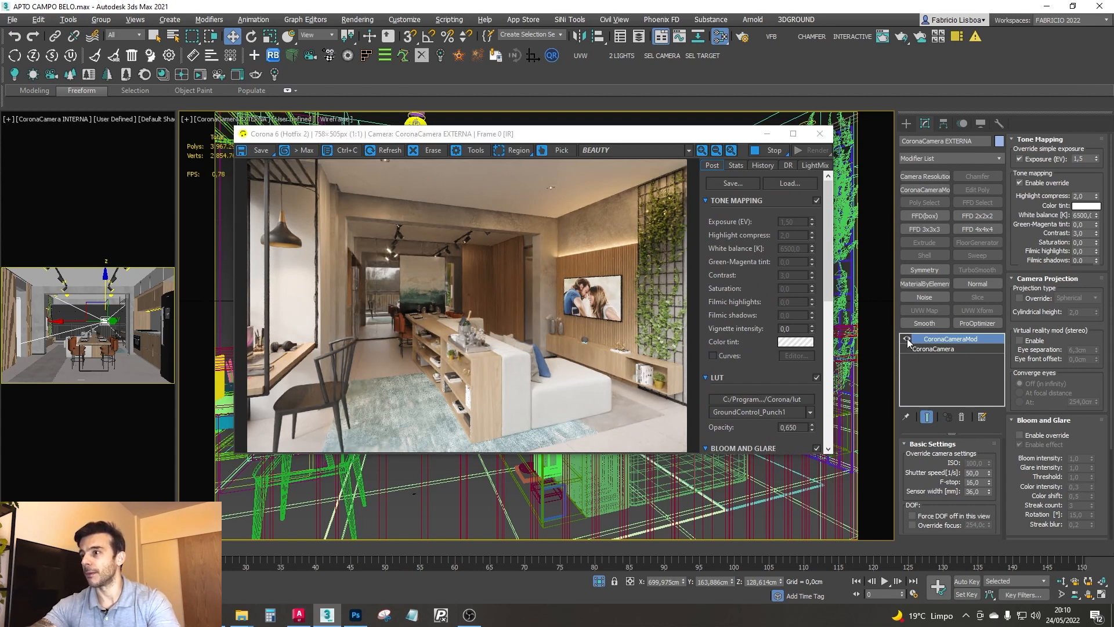
click(1020, 159)
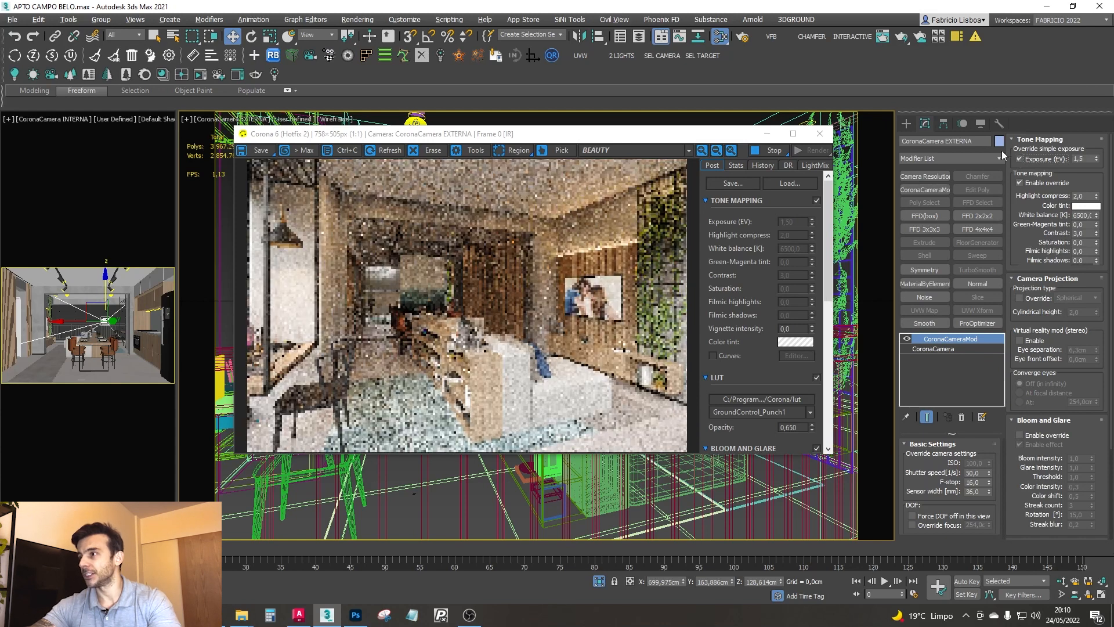
click(1020, 159)
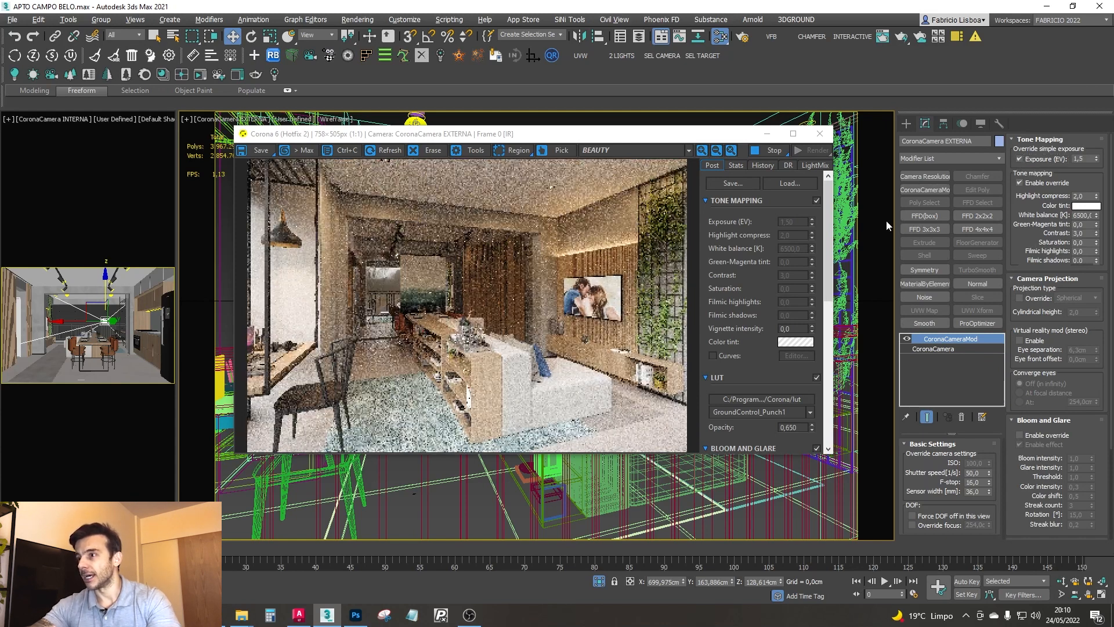
click(1020, 159)
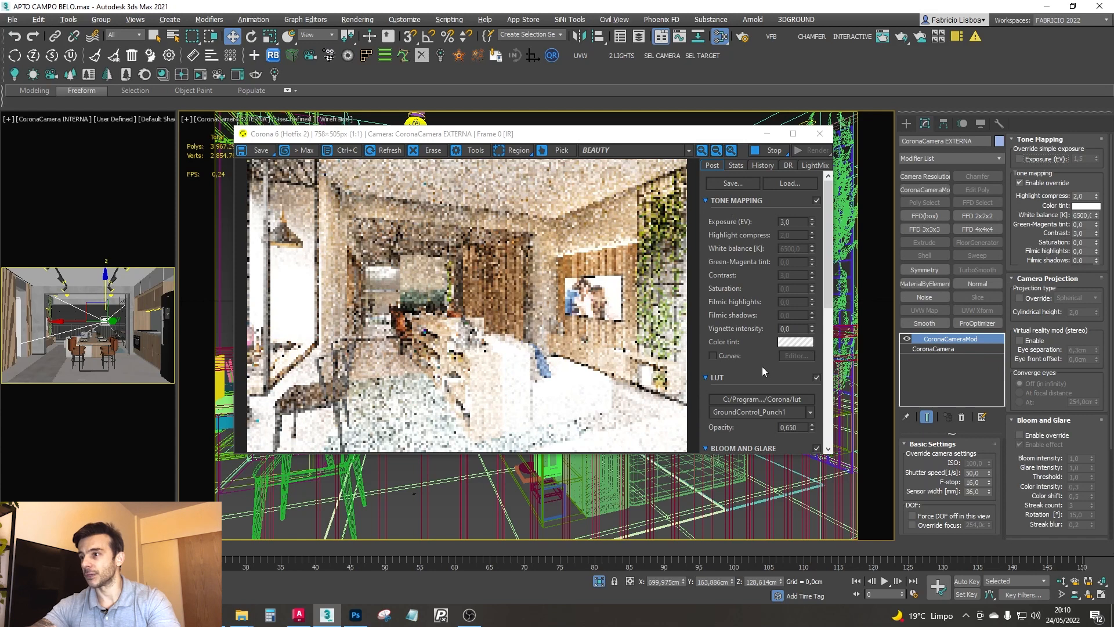
click(1020, 159)
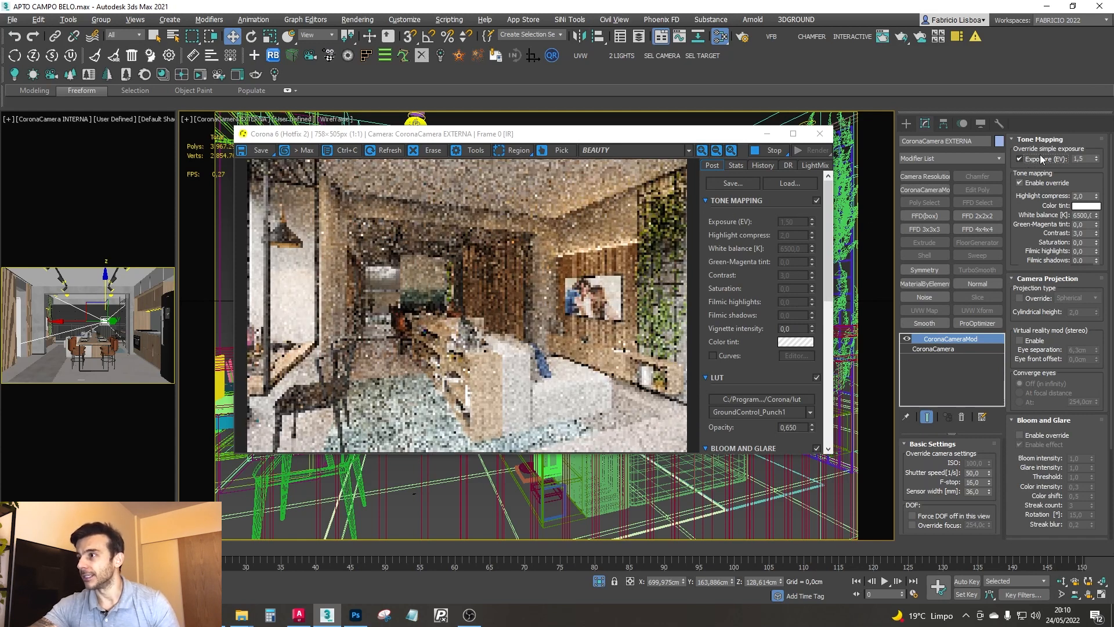
- Test an Exposure (EV) override of 2,0 in the camera modifier and return it to 1,5
double_click(1080, 159)
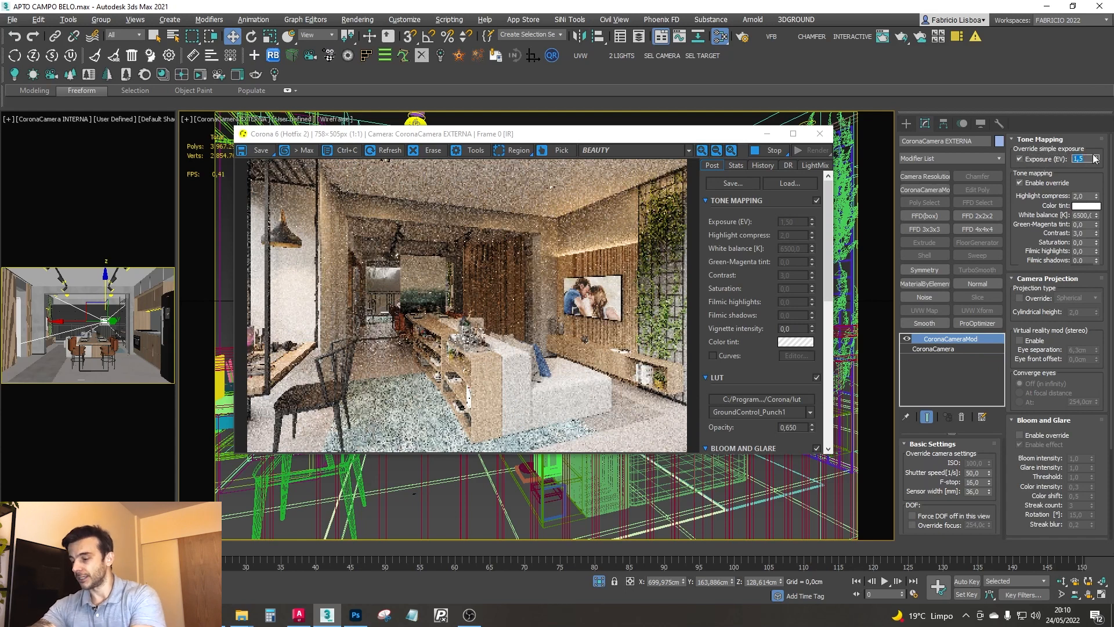
click(1096, 158)
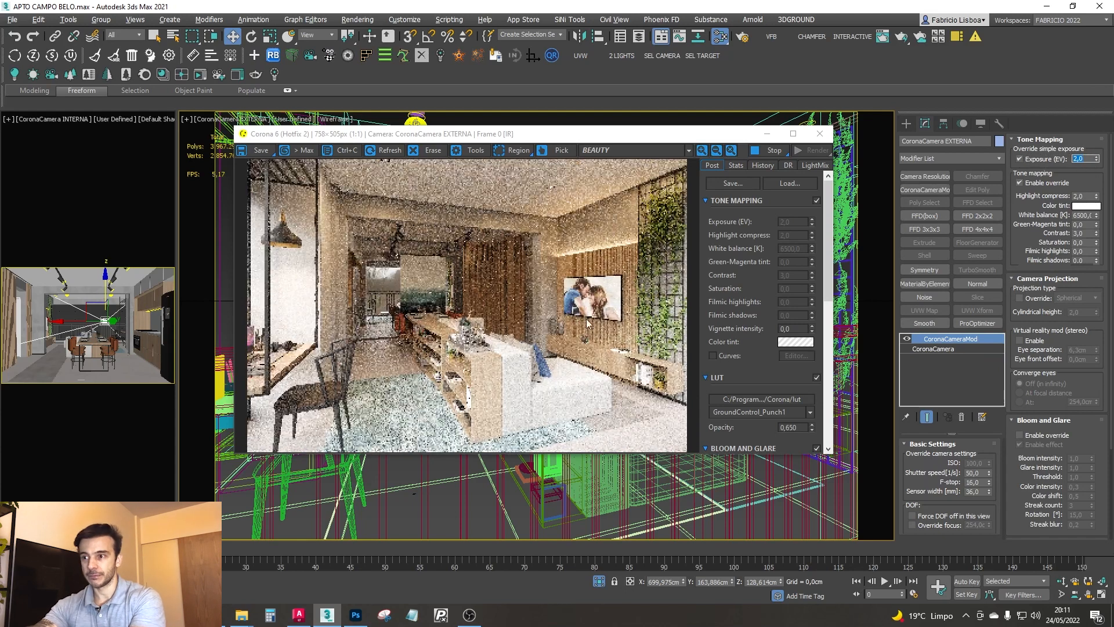
text(1,5)
key(Return)
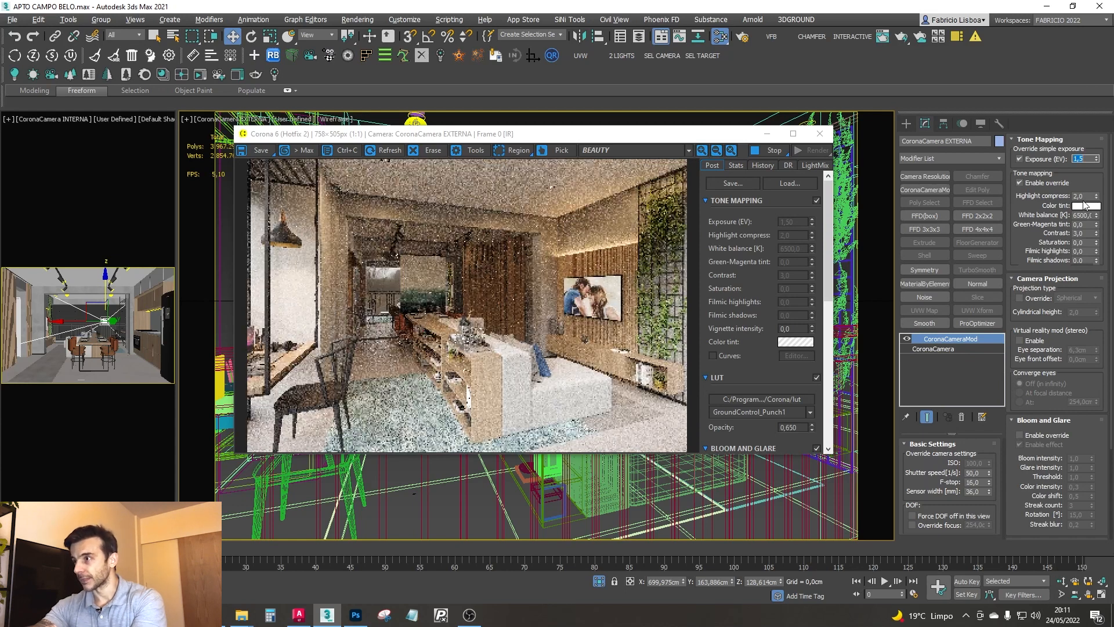
- Test a highlight compression of 5,0 in the camera modifier's tone mapping and return it to 2,0
double_click(1083, 197)
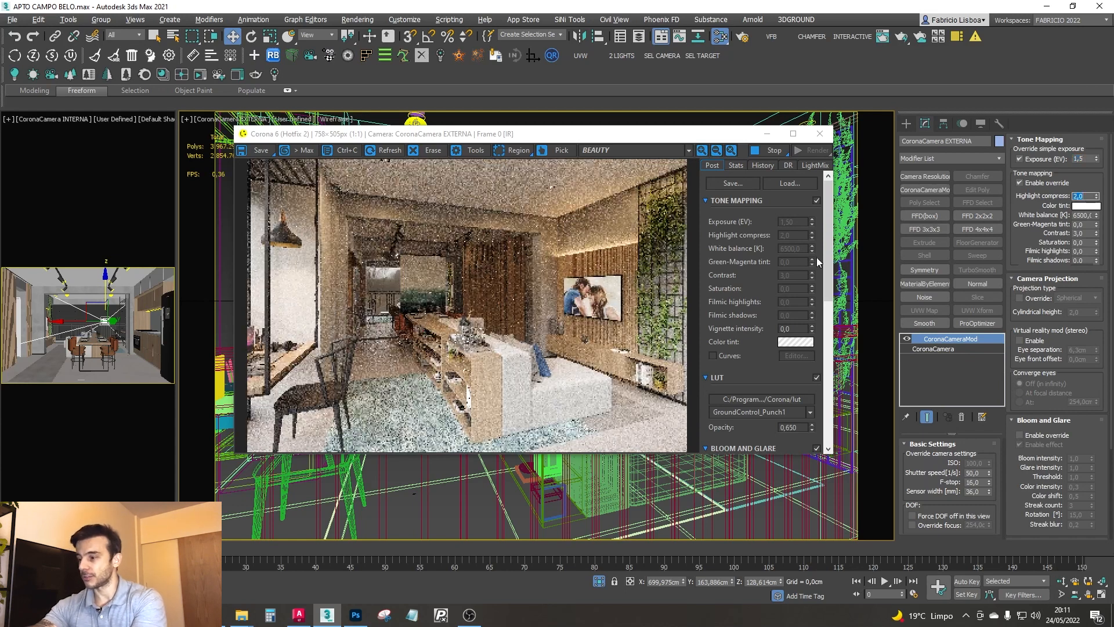
key(Return)
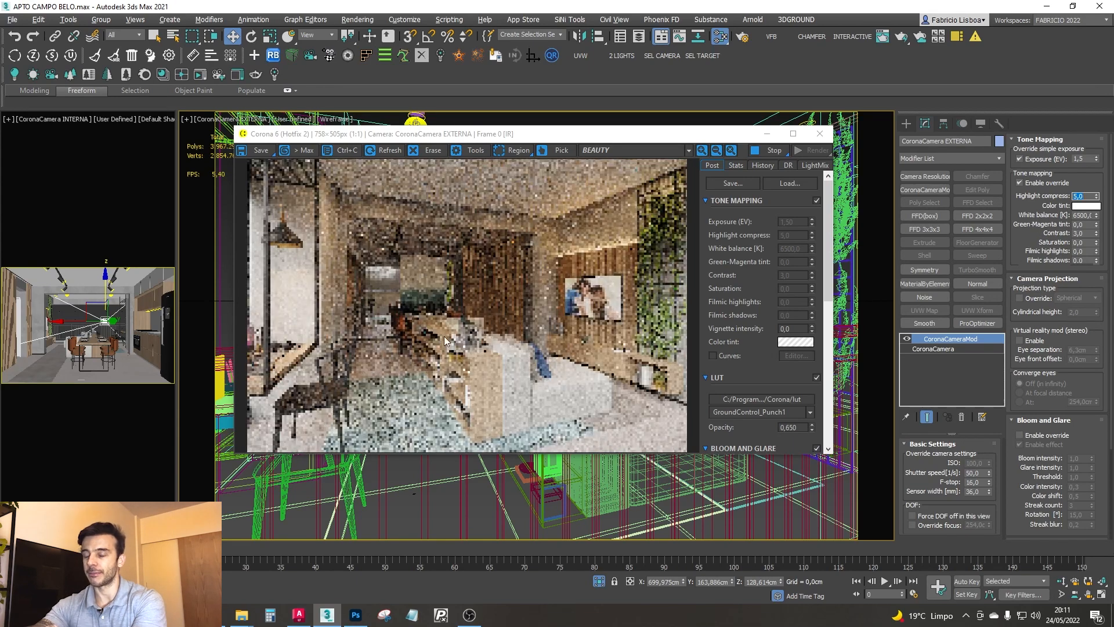
text(2)
key(Return)
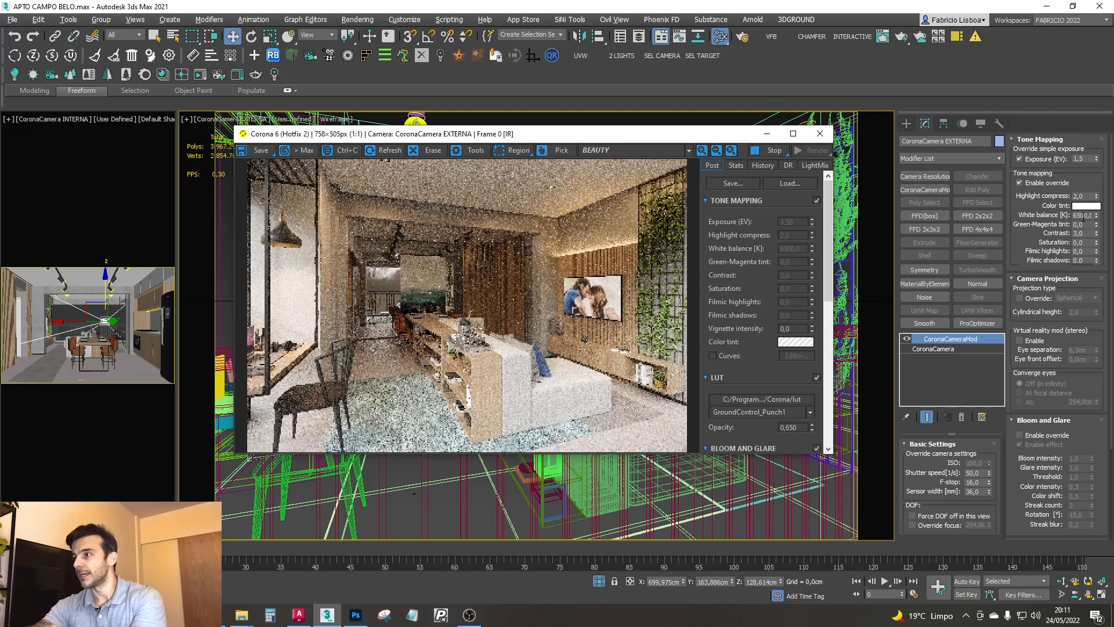
- Test a contrast of 1,0 in the camera modifier's tone mapping and return it to 3,0
double_click(1083, 215)
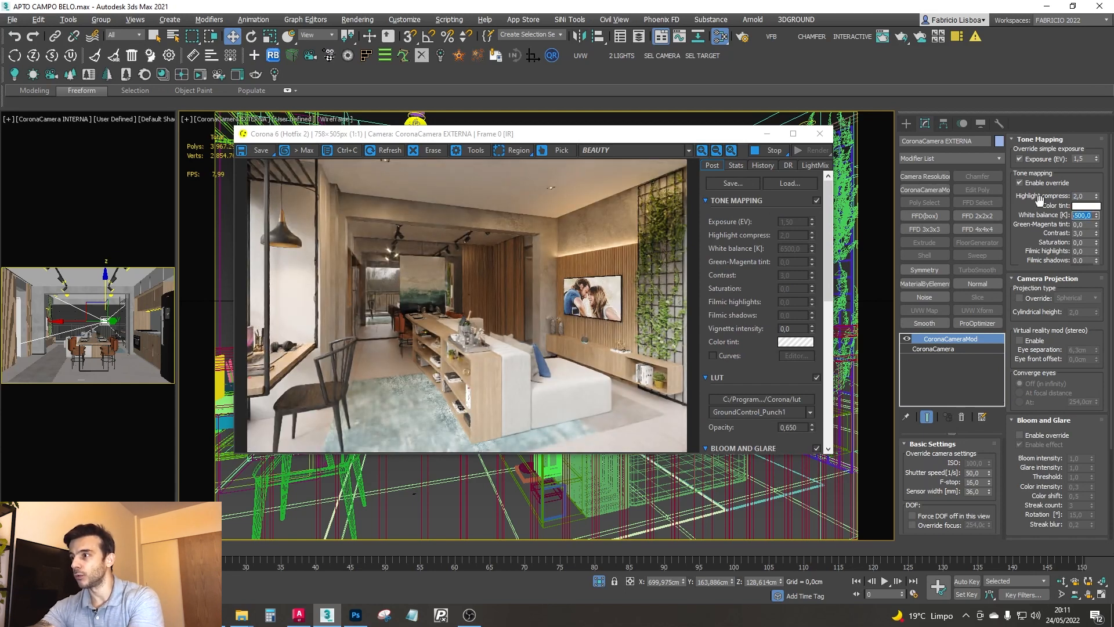
double_click(1078, 233)
text(1)
key(Return)
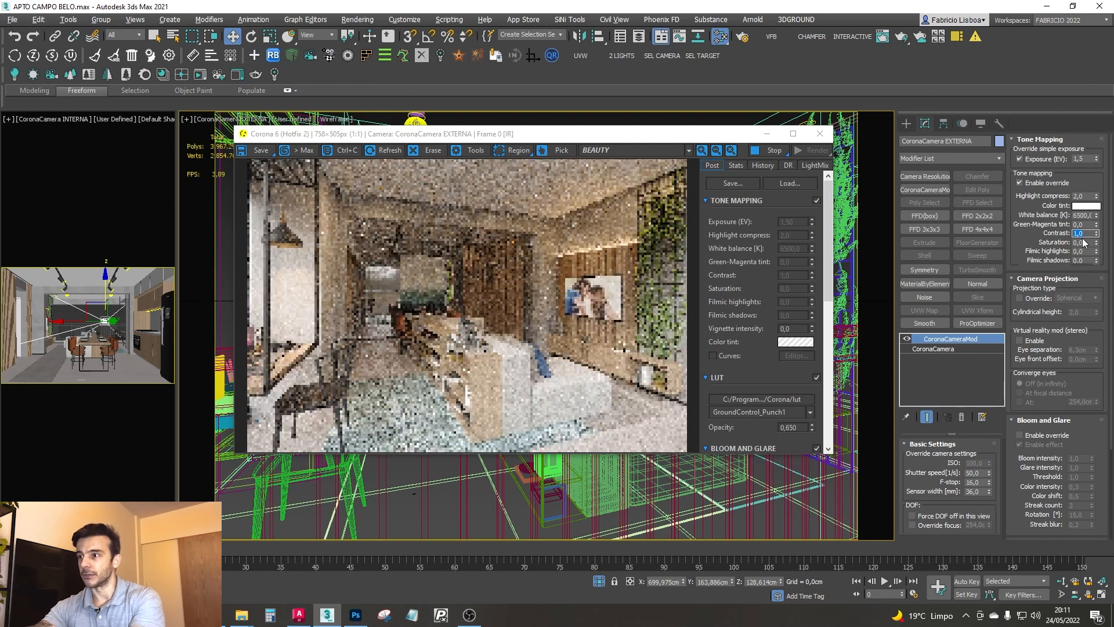
text(3)
key(Return)
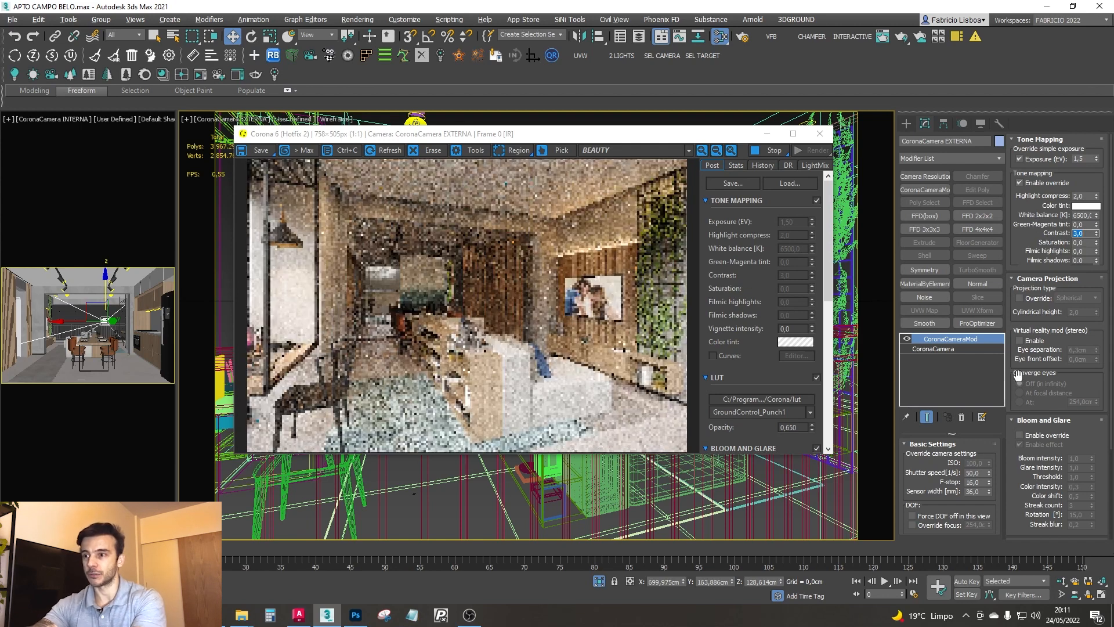
- Review the camera modifier's projection, bloom and glare, vignette and sharpening/blurring override settings
scroll(1036, 262, down, 3)
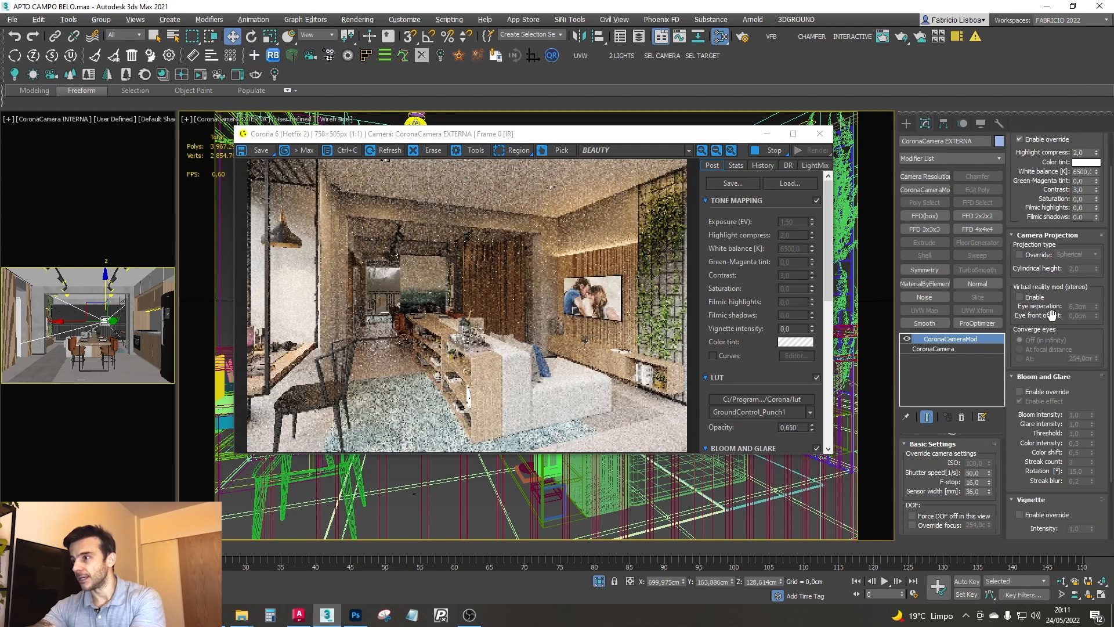
scroll(1054, 289, down, 5)
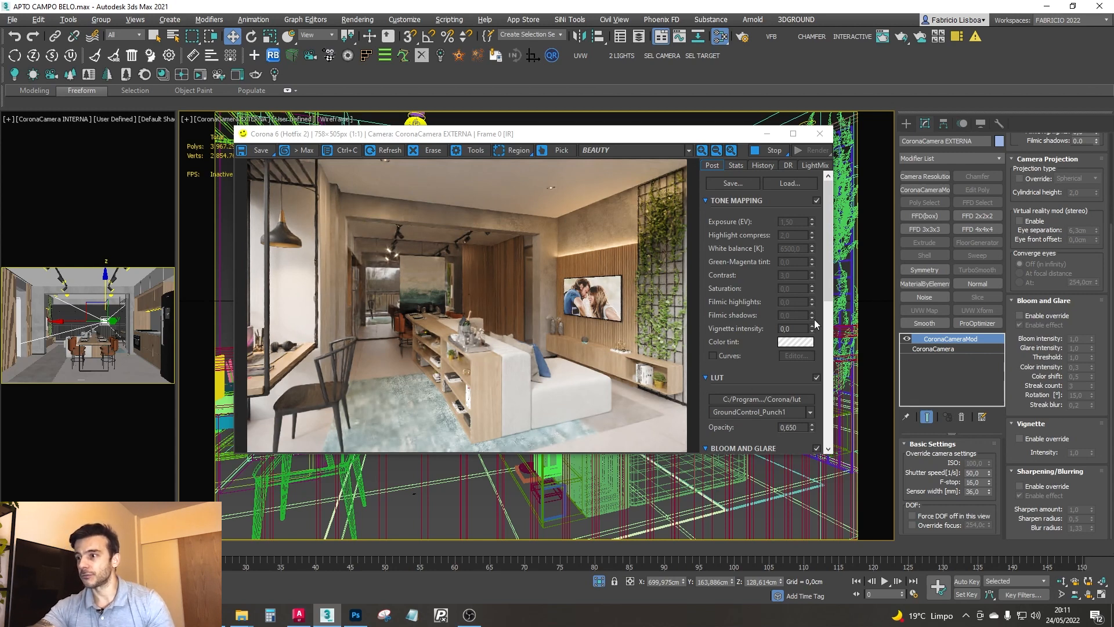
drag(1078, 266, 1066, 516)
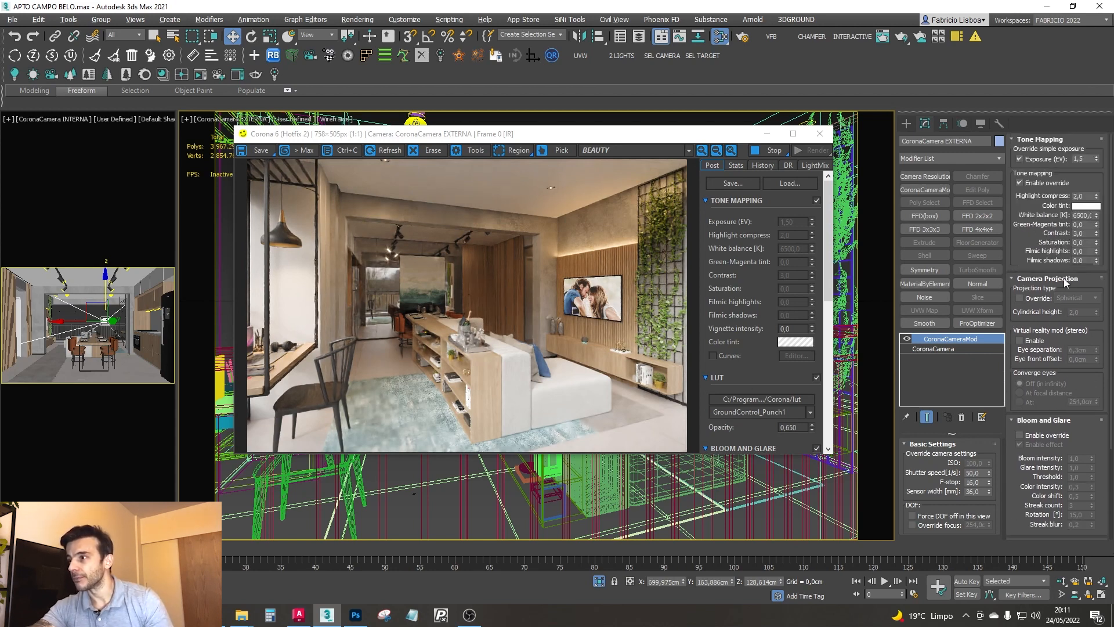
drag(1030, 247, 1031, 168)
drag(1066, 318, 1064, 206)
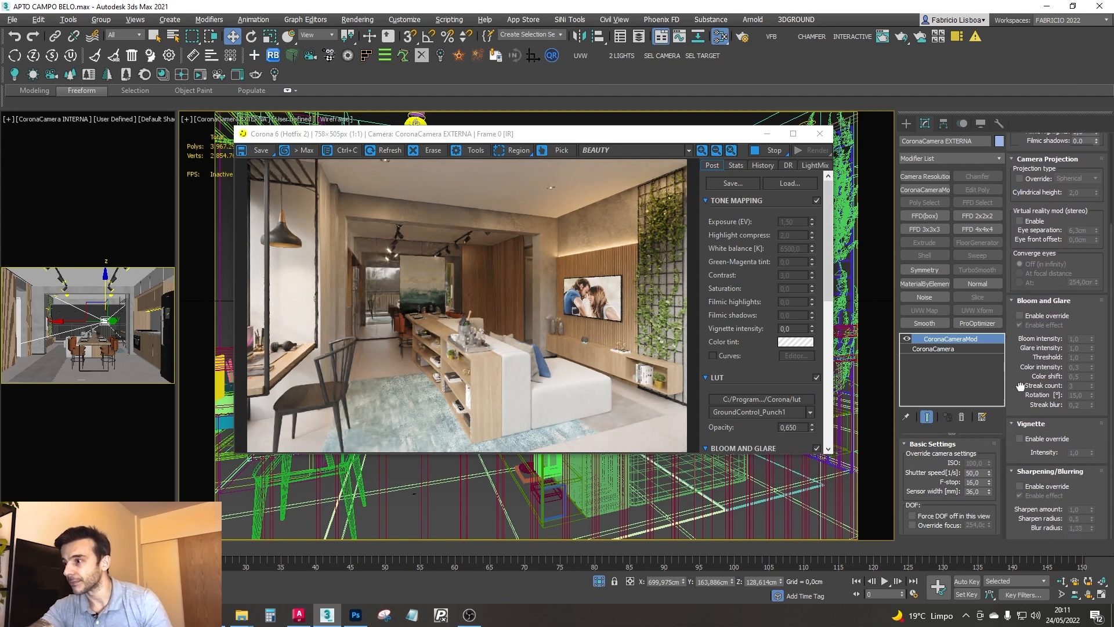
drag(1034, 262, 1039, 383)
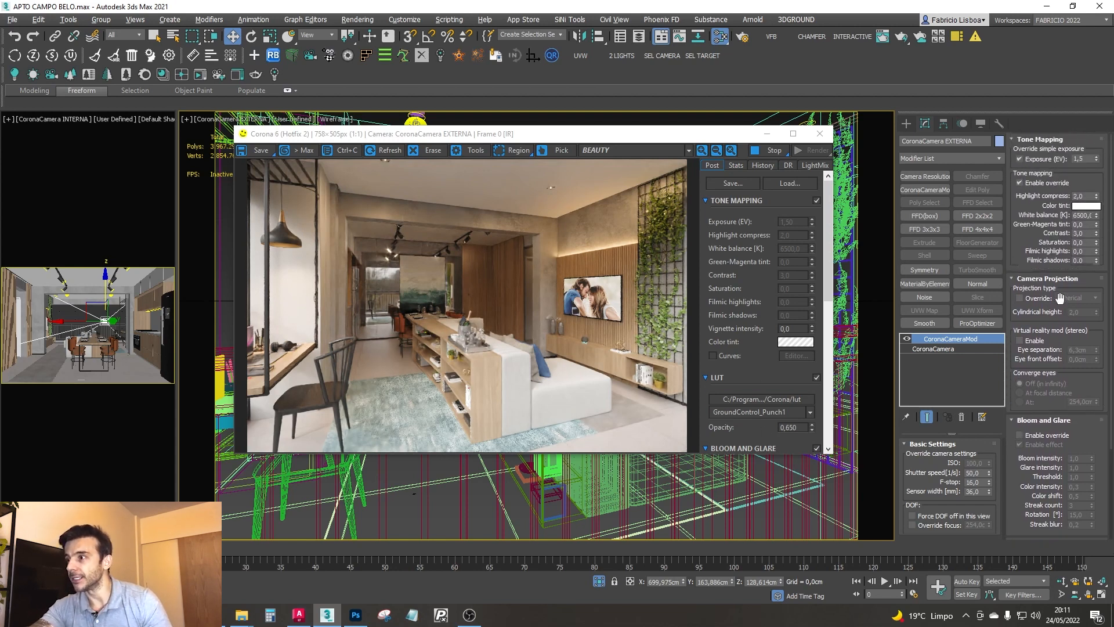
- Switch the GroundControl_Punch1 LUT off and on again to compare its effect on the render
click(816, 378)
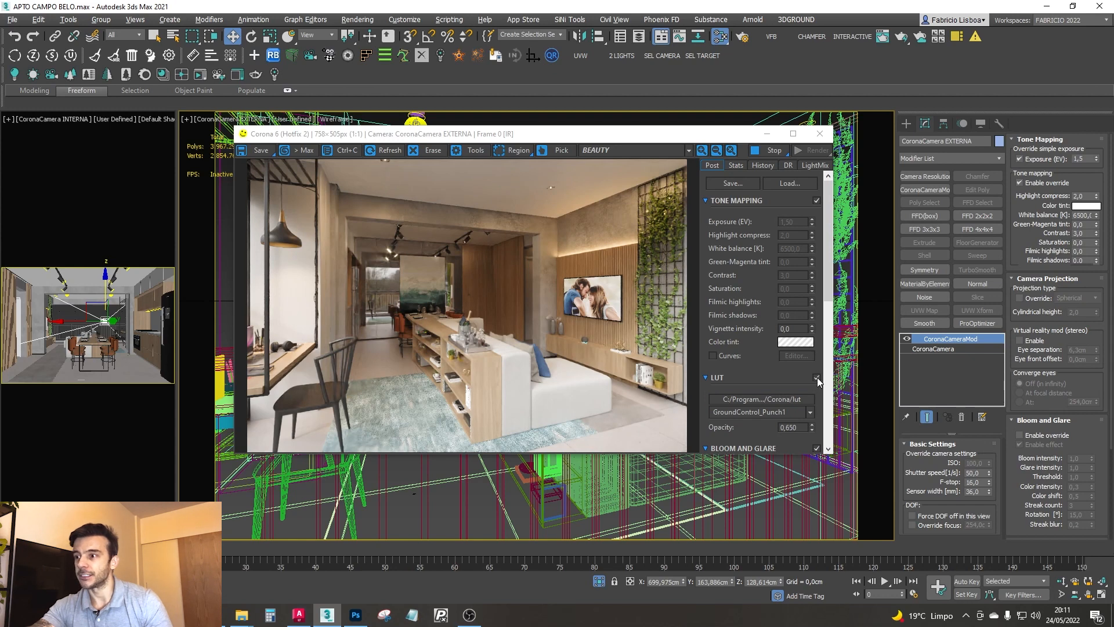
click(816, 377)
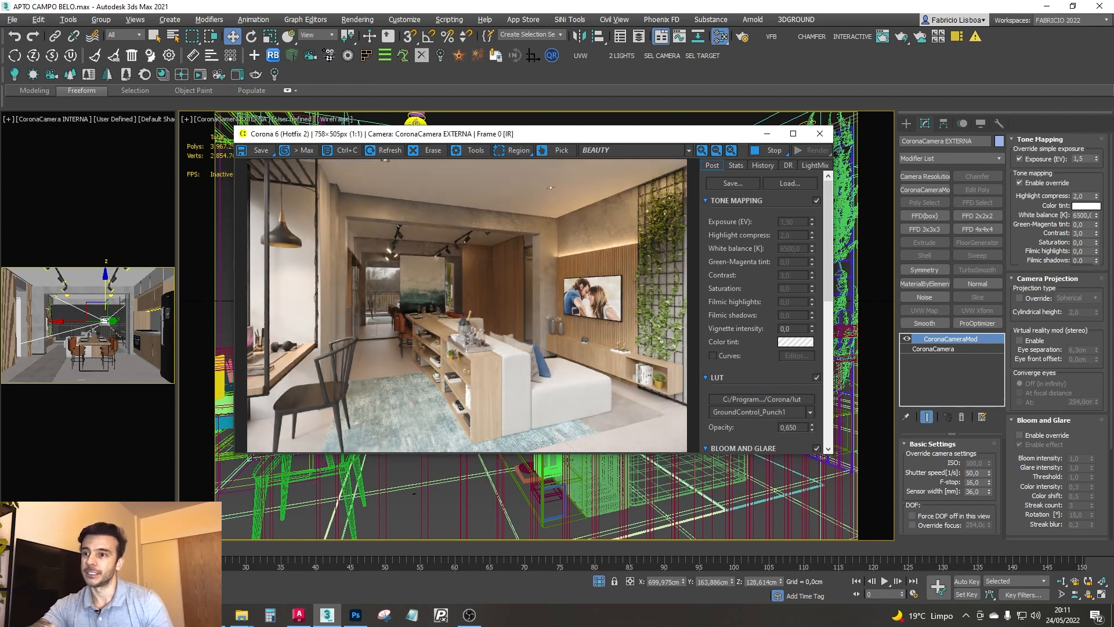
- Check the LUT's opacity and toggle the LUT once more to compare the render's look
double_click(783, 427)
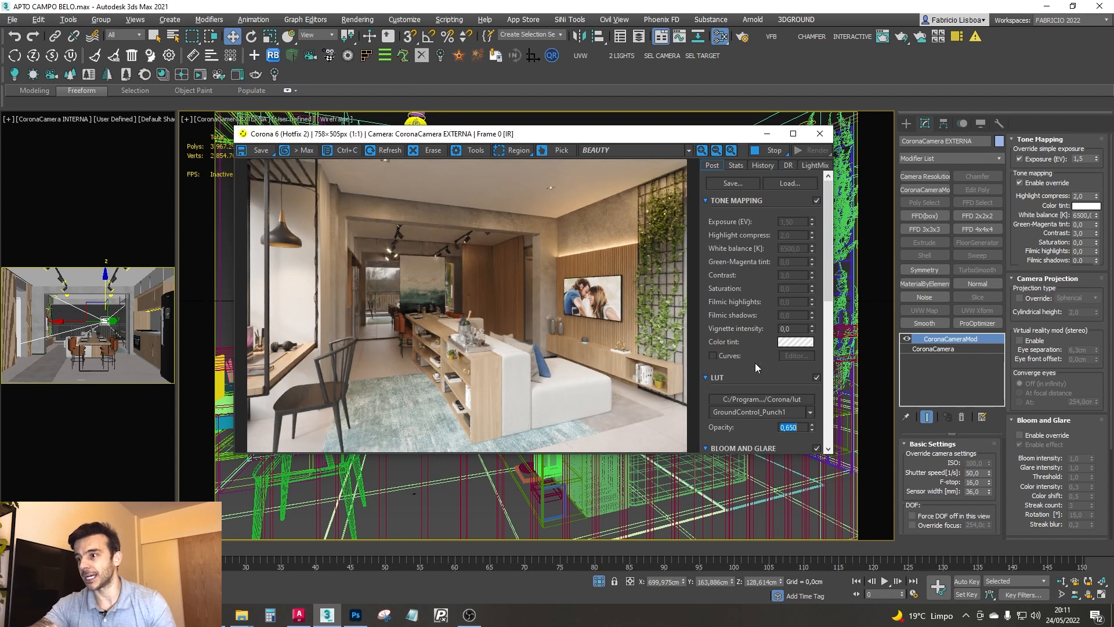
click(817, 378)
click(816, 378)
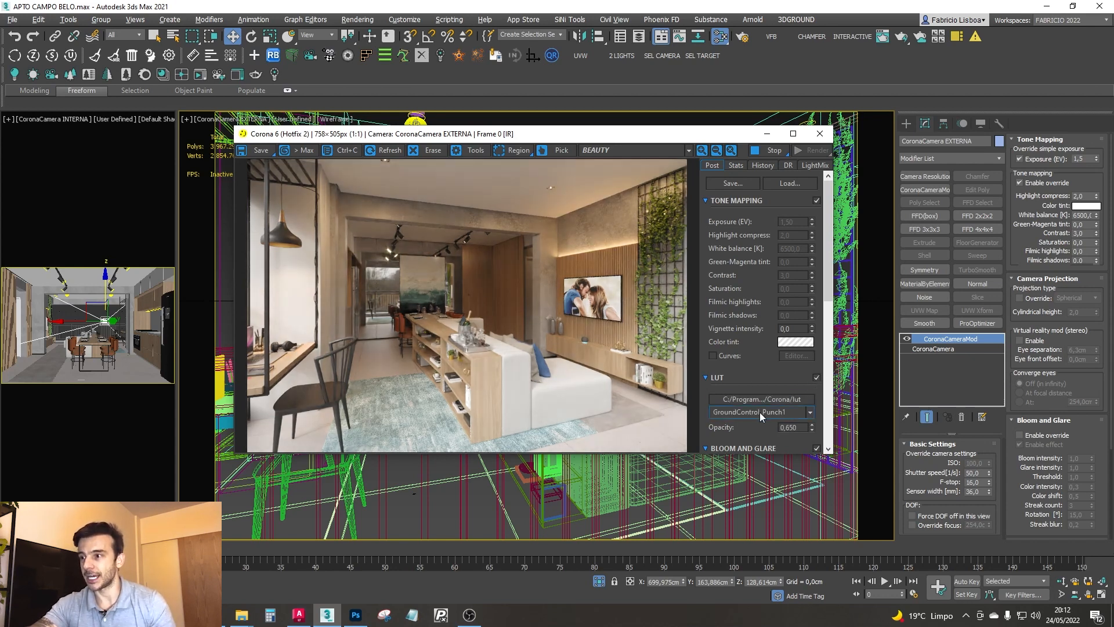
mouse_move(584, 137)
mouse_down()
mouse_move(596, 139)
mouse_move(571, 143)
mouse_up()
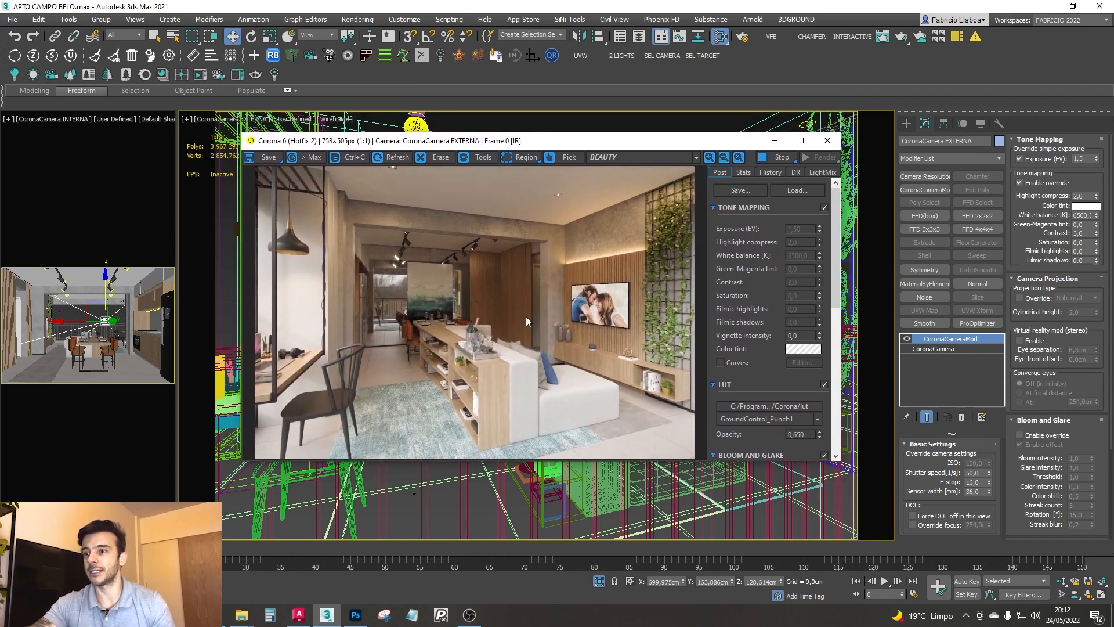
drag(524, 145, 540, 163)
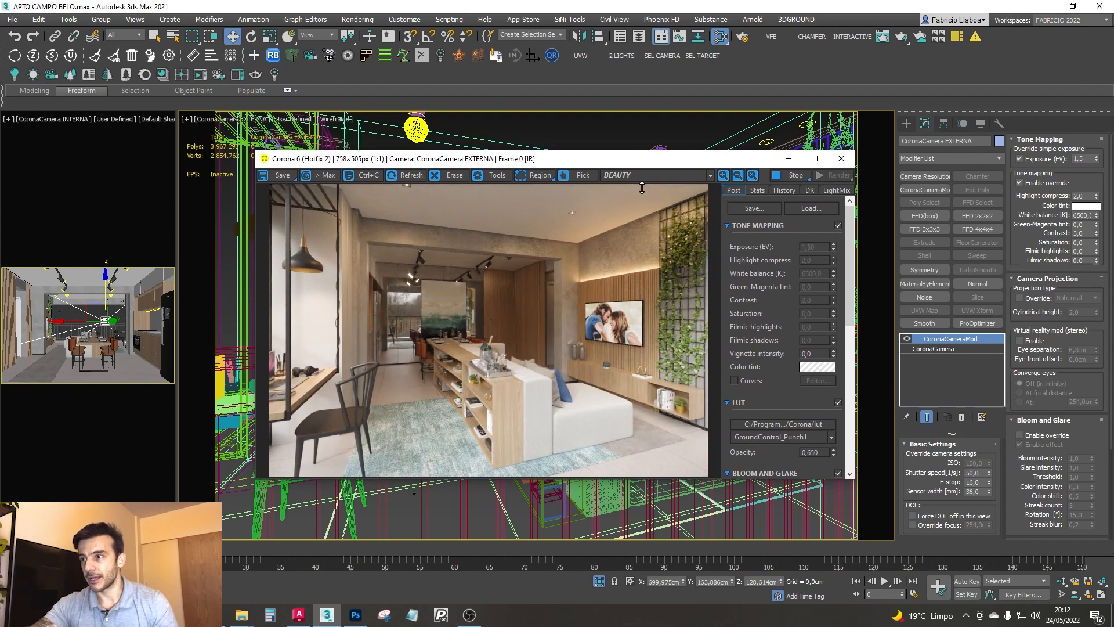
drag(662, 166, 488, 181)
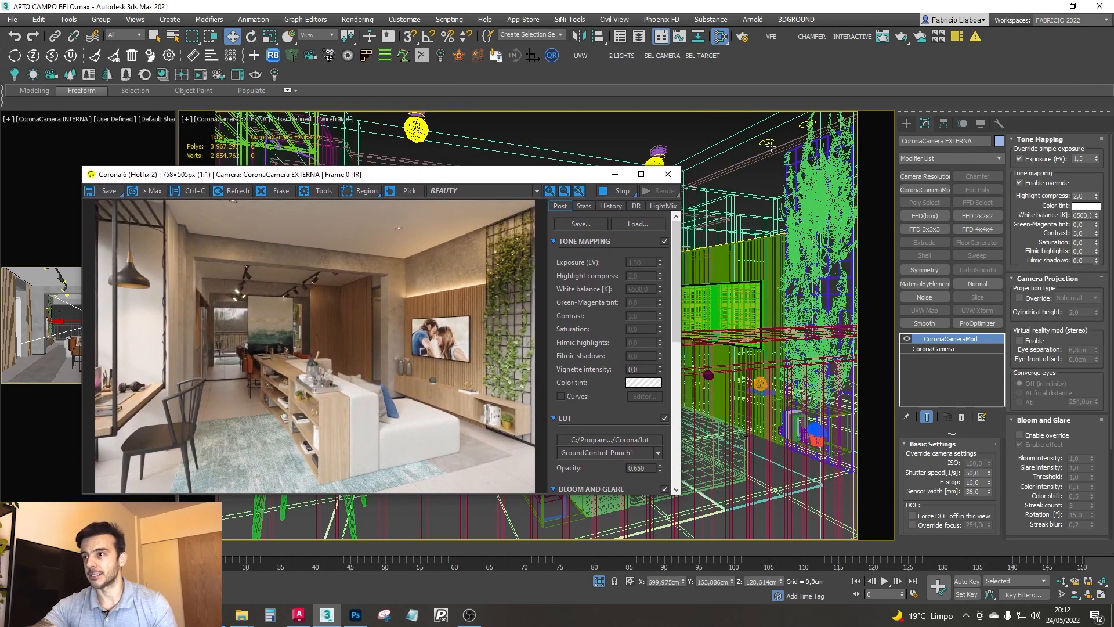
- Select the exterior portal light, CoronaLight PORTAL EXTERNO, from the scene's object list
right_click(721, 123)
click(764, 79)
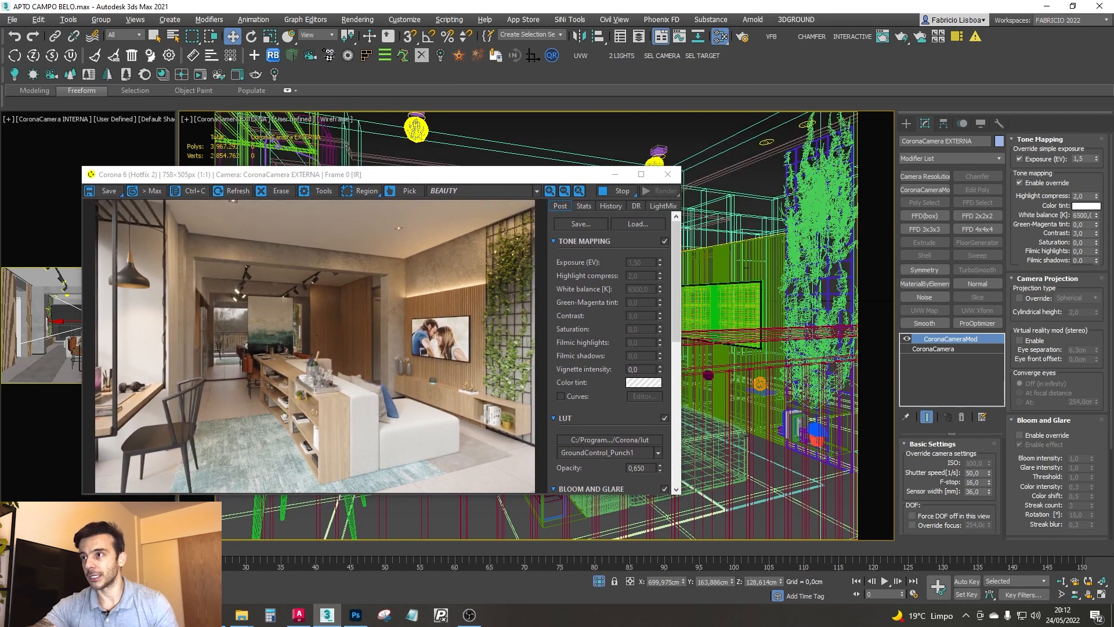
key(h)
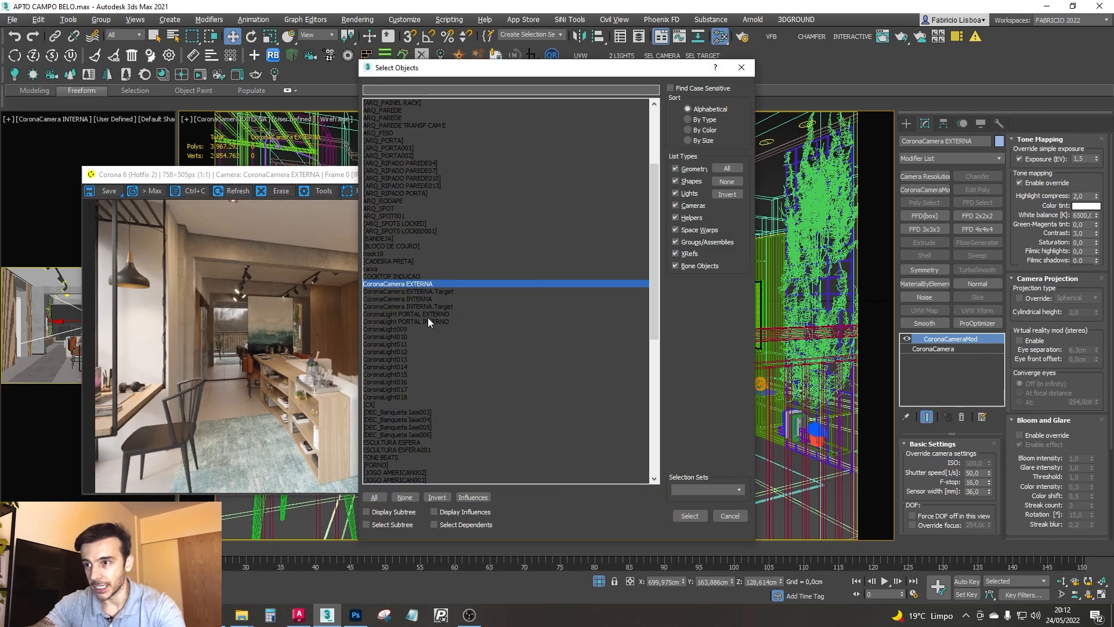
mouse_move(657, 207)
mouse_down()
mouse_move(642, 322)
mouse_move(652, 217)
mouse_up()
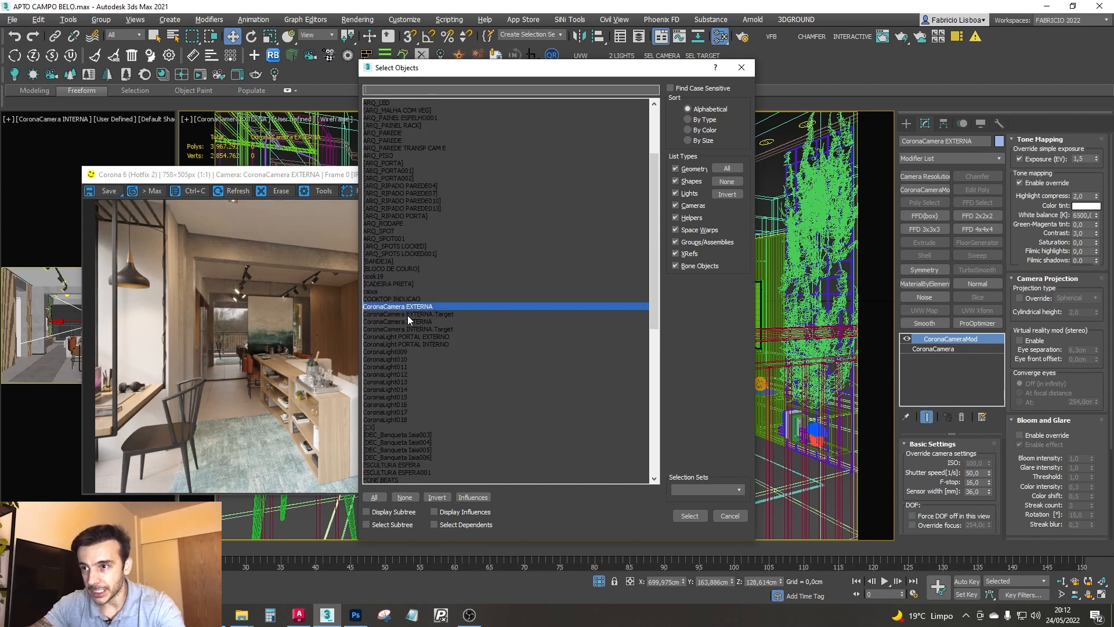
click(417, 337)
click(426, 344)
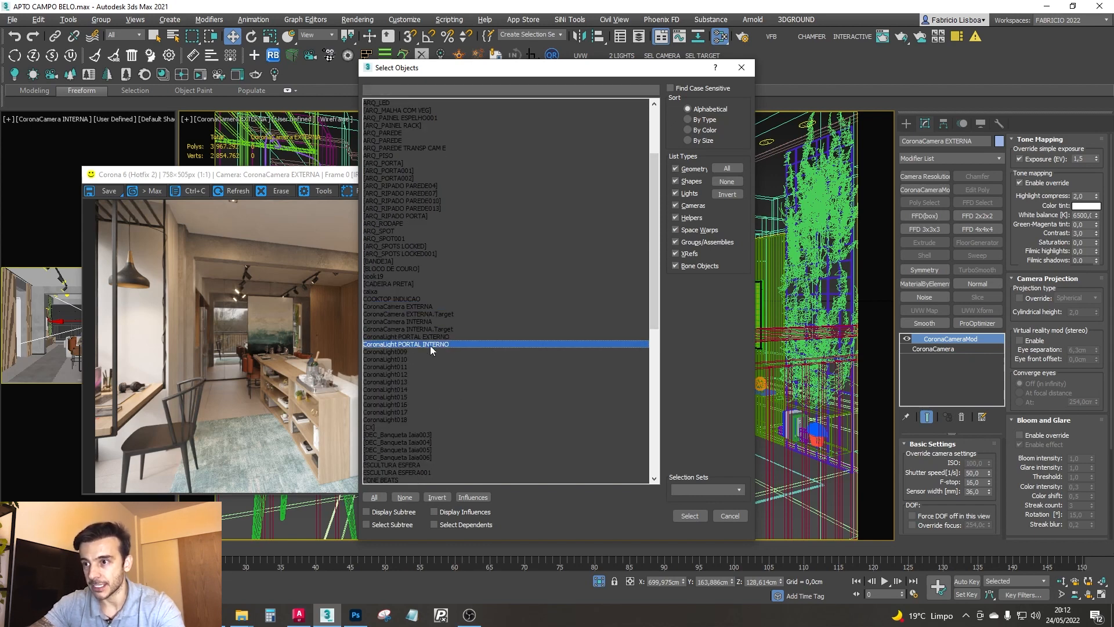
click(432, 337)
double_click(433, 338)
- Toggle the exterior portal light to compare the interactive render with and without it
click(912, 458)
click(912, 458)
click(912, 458)
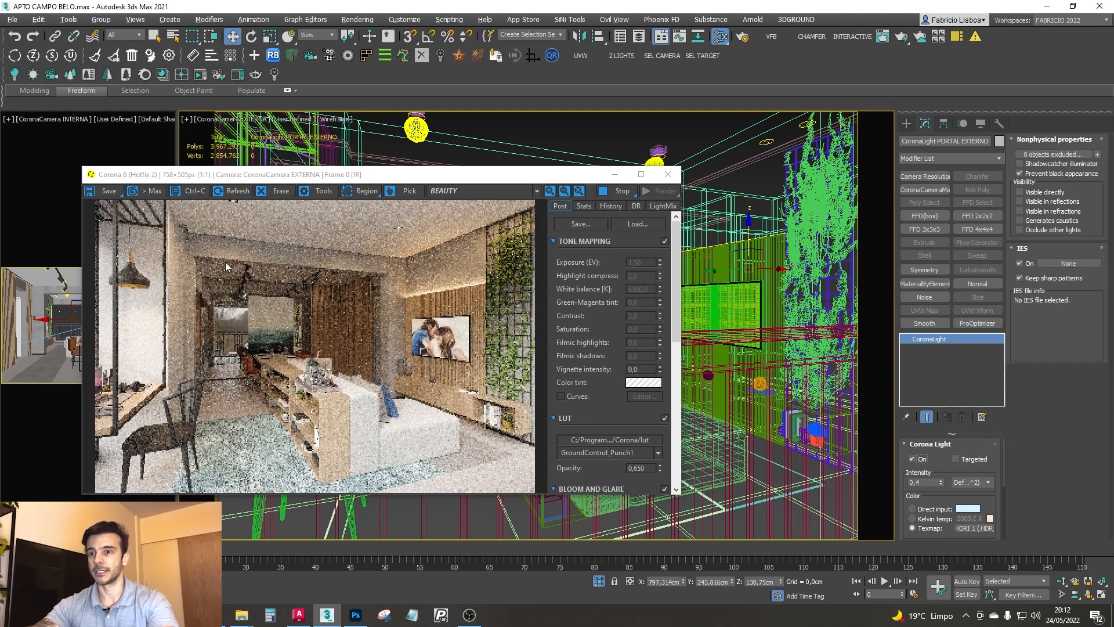
click(914, 461)
click(915, 460)
- Set the exterior portal light's directionality to 0,5
drag(945, 470, 948, 401)
double_click(968, 513)
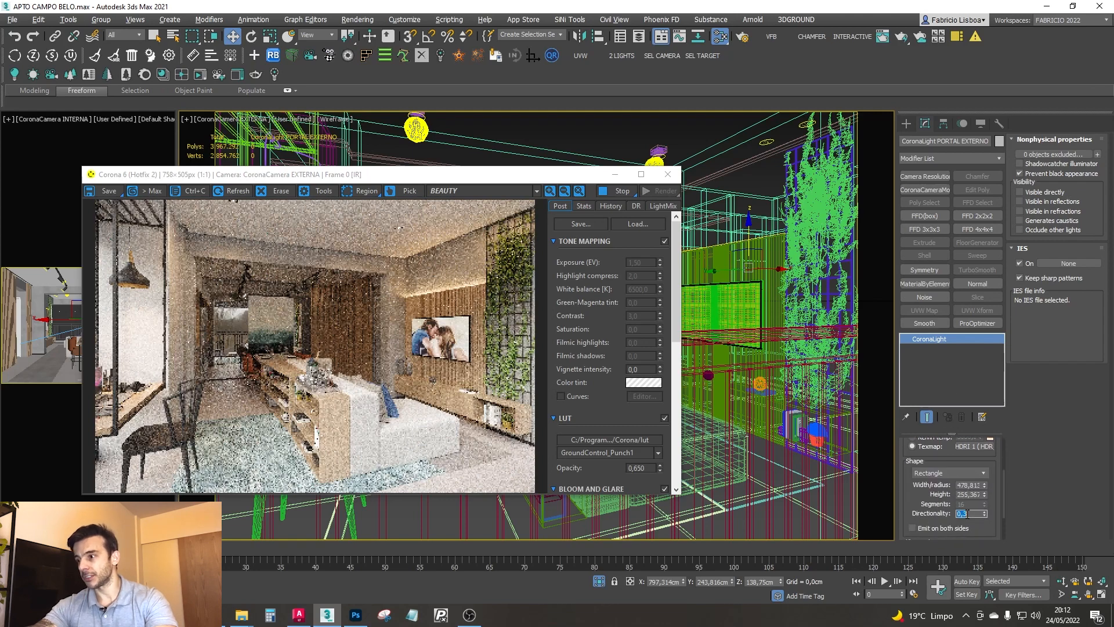
text(0,5)
key(Return)
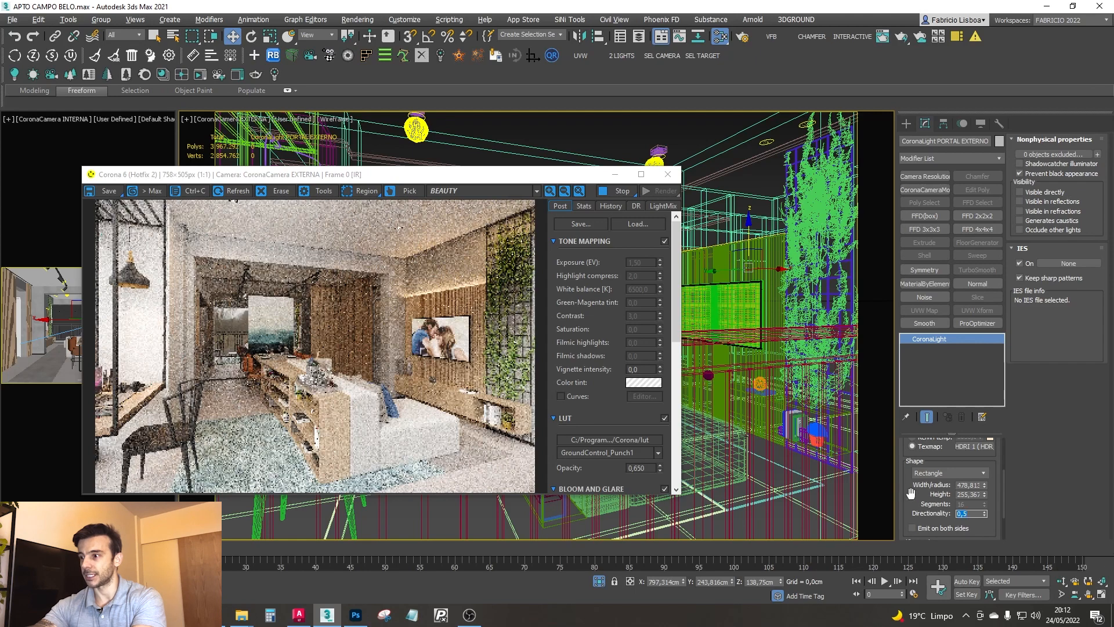
- Toggle the exterior portal light again to inspect the render with a directionality of 0,5
scroll(927, 459, up, 2)
drag(927, 459, 929, 508)
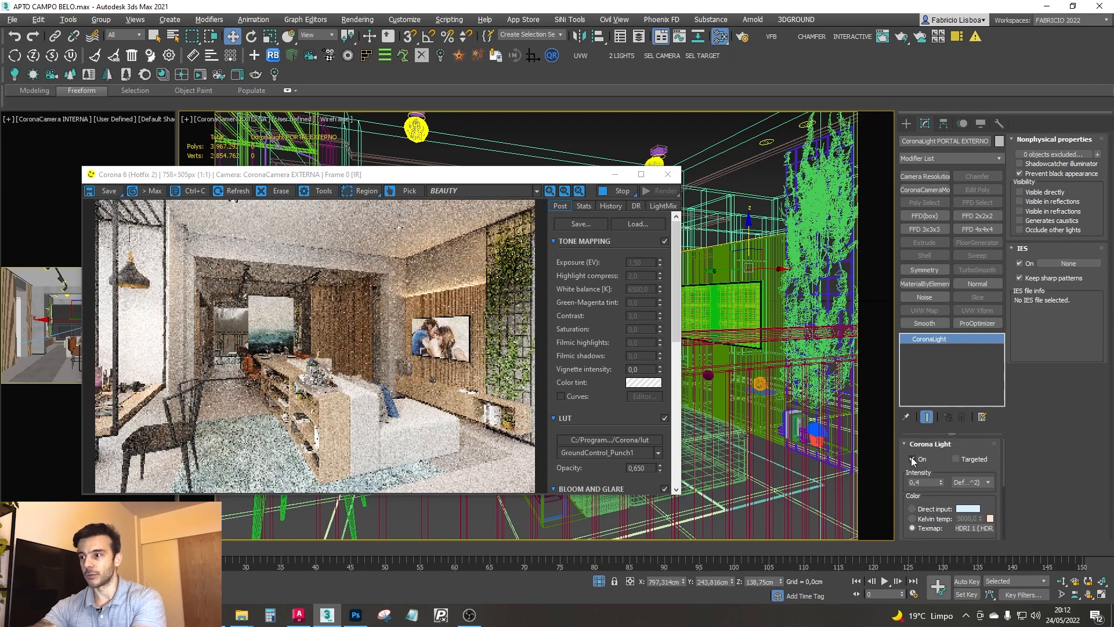
click(911, 458)
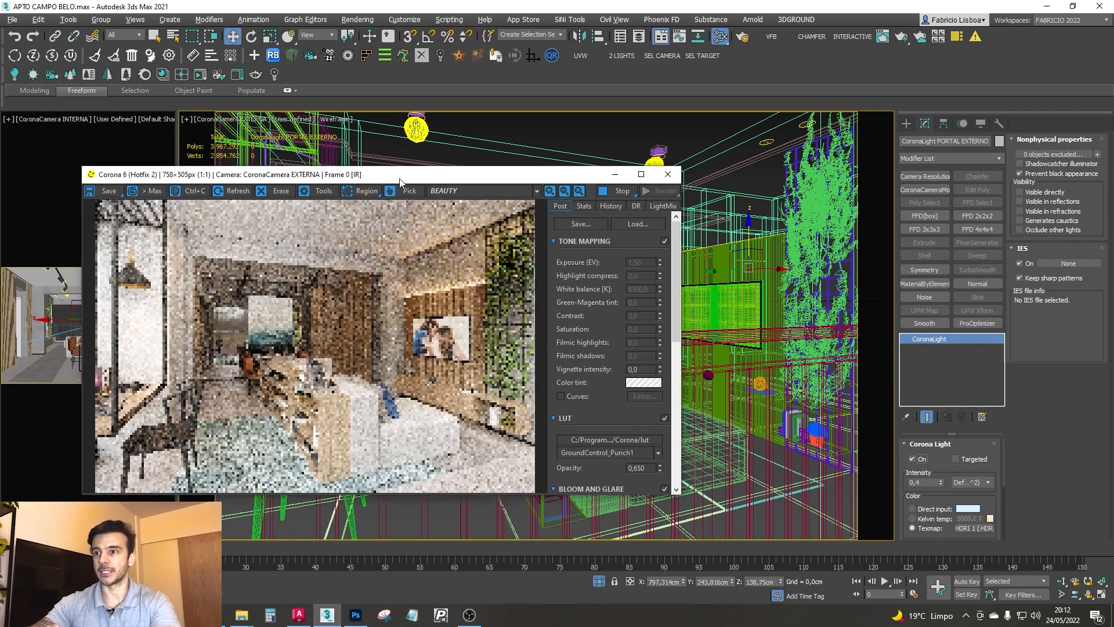
drag(398, 182, 536, 148)
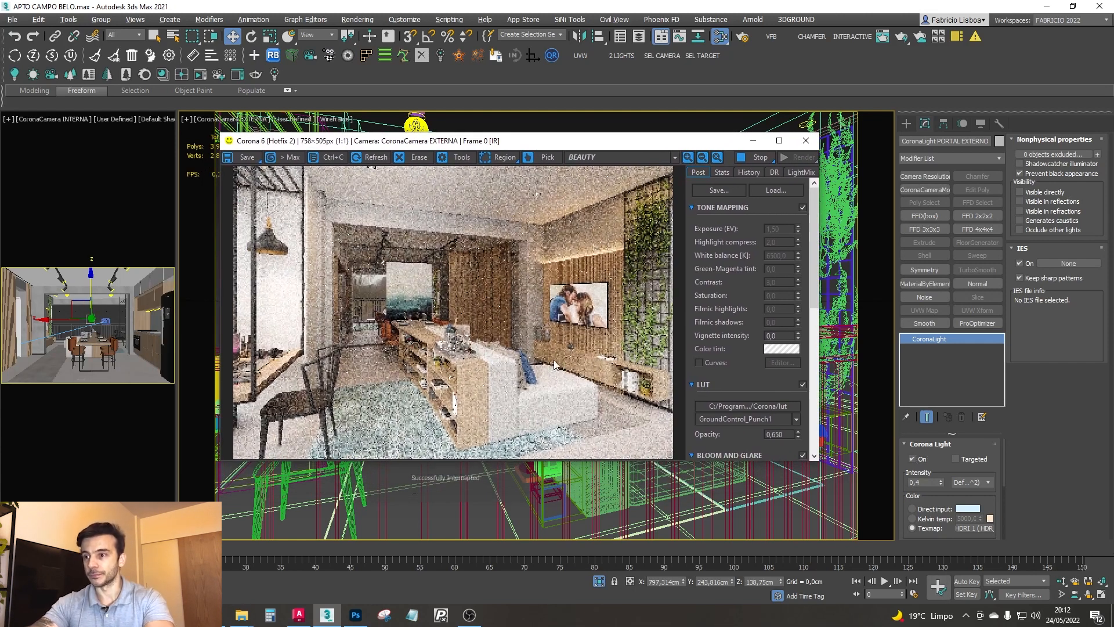
drag(687, 147, 685, 248)
- Select the exterior camera and add a Camera Resolution Mod modifier to it
click(636, 145)
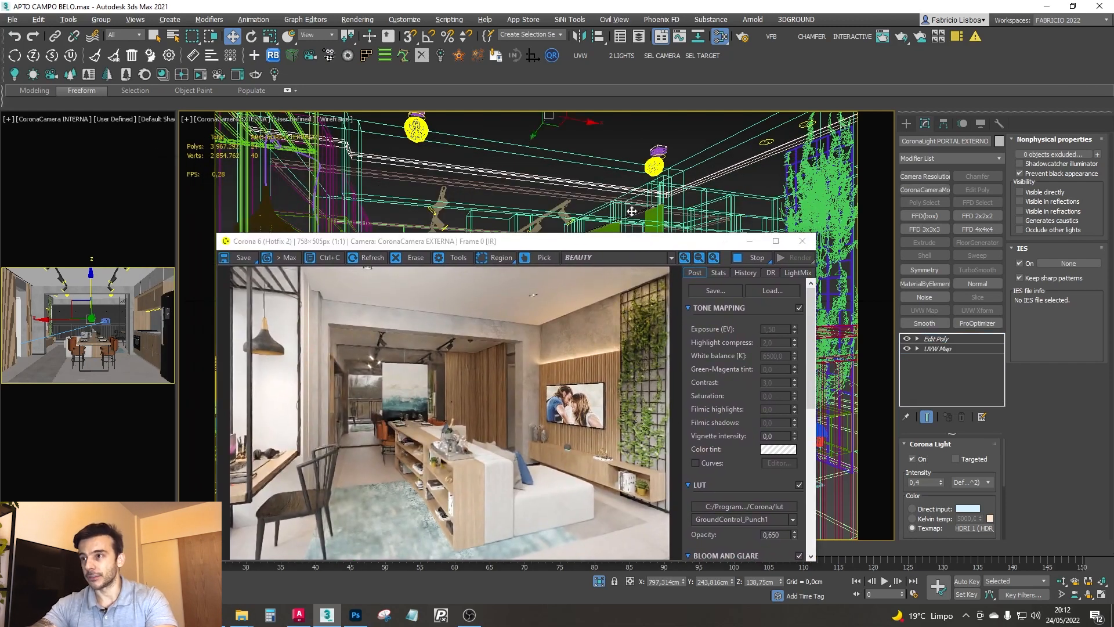
click(661, 56)
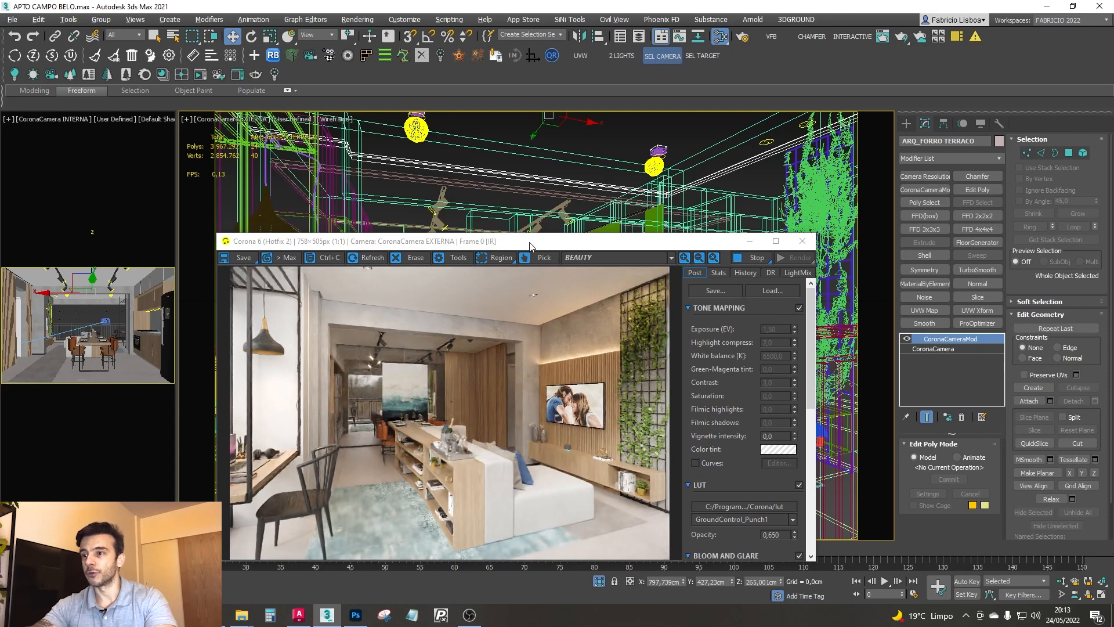
drag(548, 242, 568, 113)
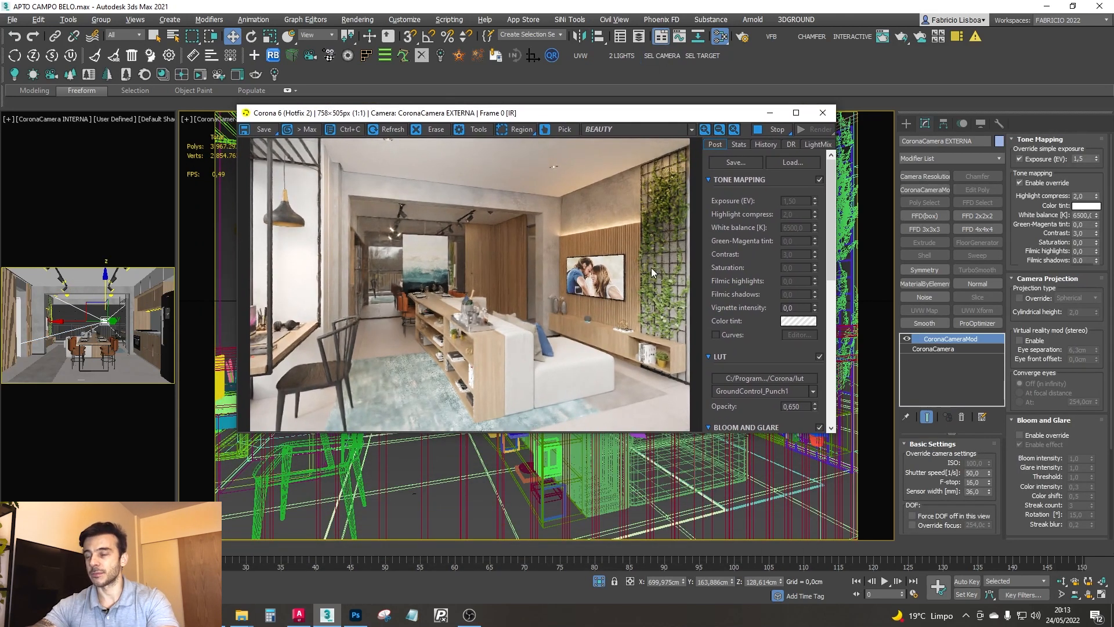
drag(581, 117, 567, 253)
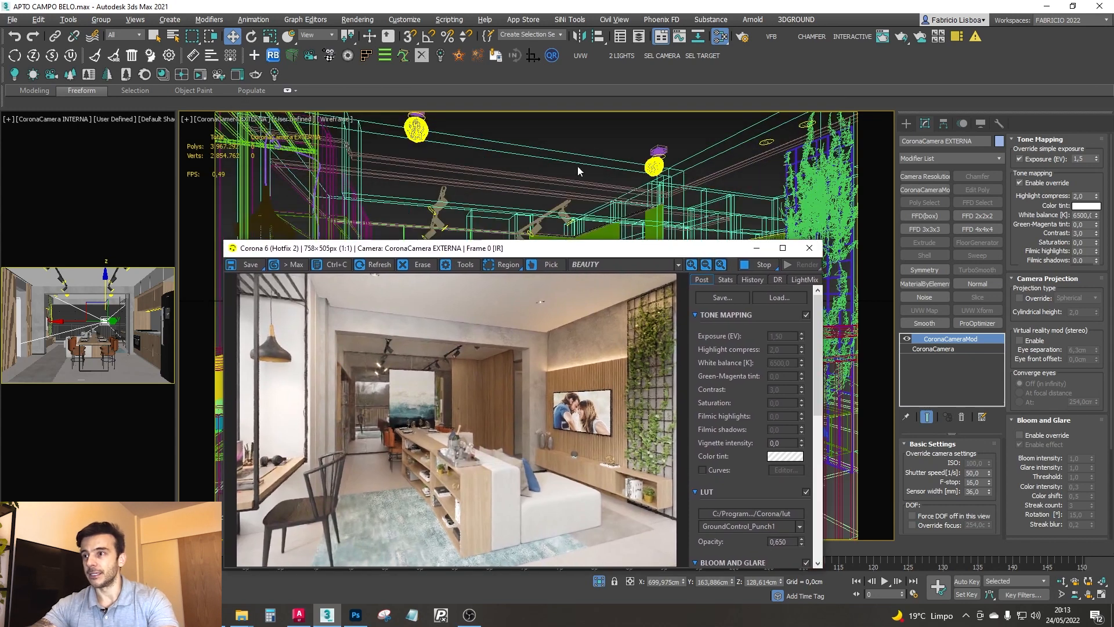
drag(499, 249, 493, 174)
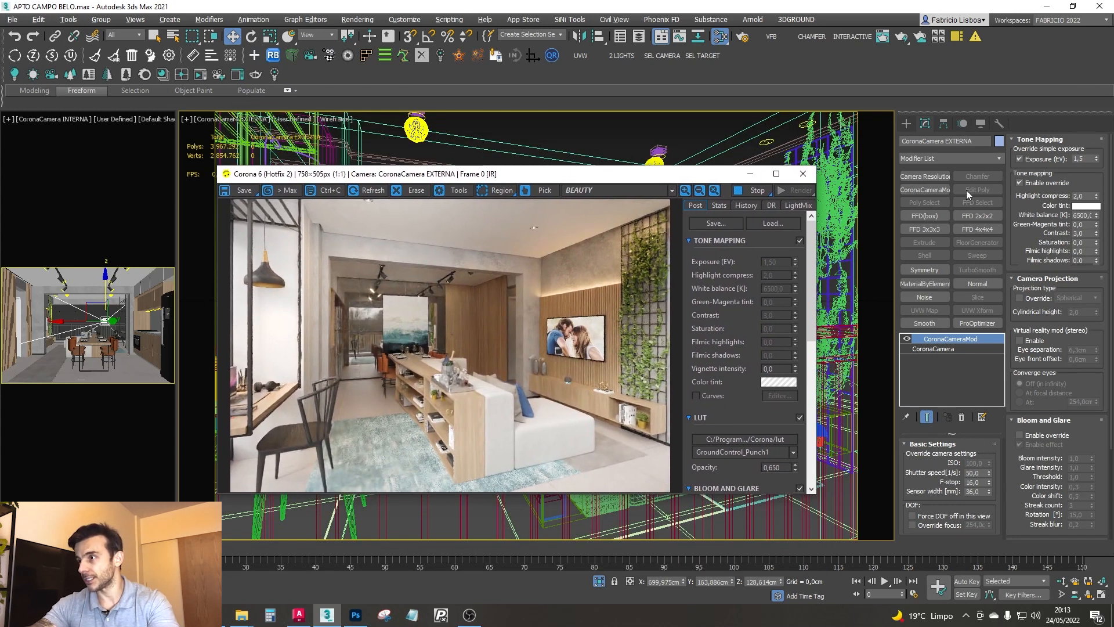
click(928, 176)
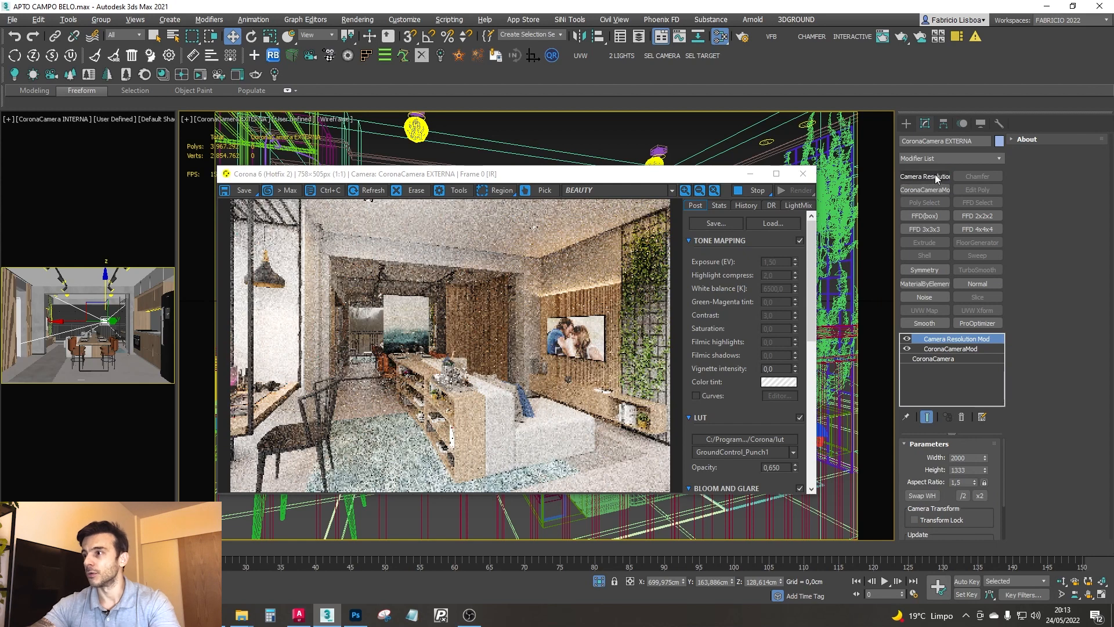
- Test an aspect ratio of 2,0 in the exterior camera's resolution modifier and return it to 1,5
drag(491, 174, 509, 148)
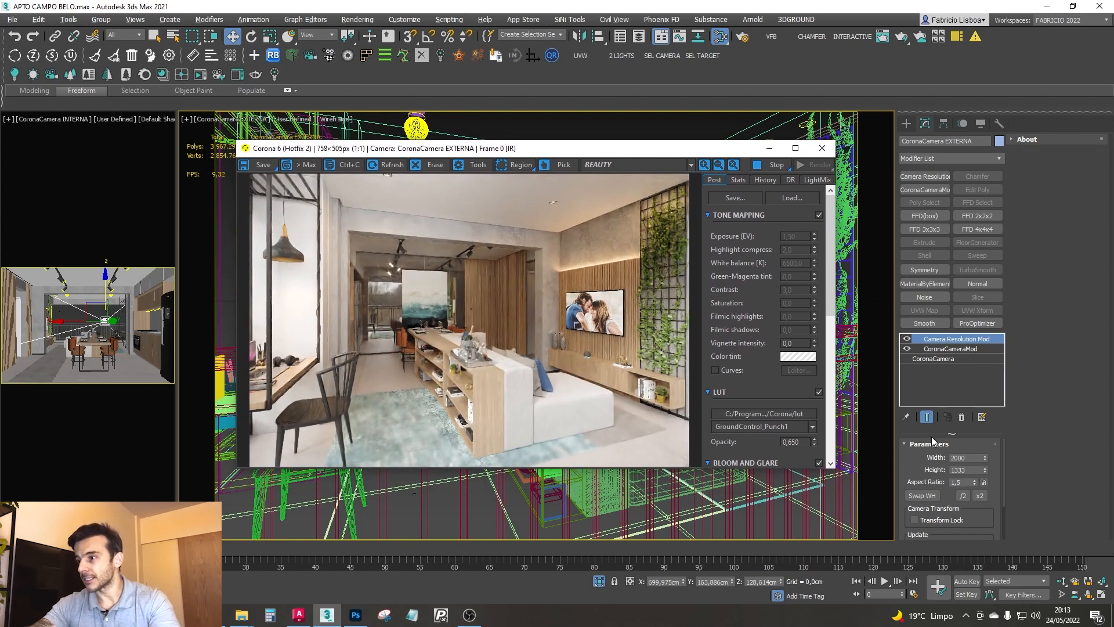
click(966, 482)
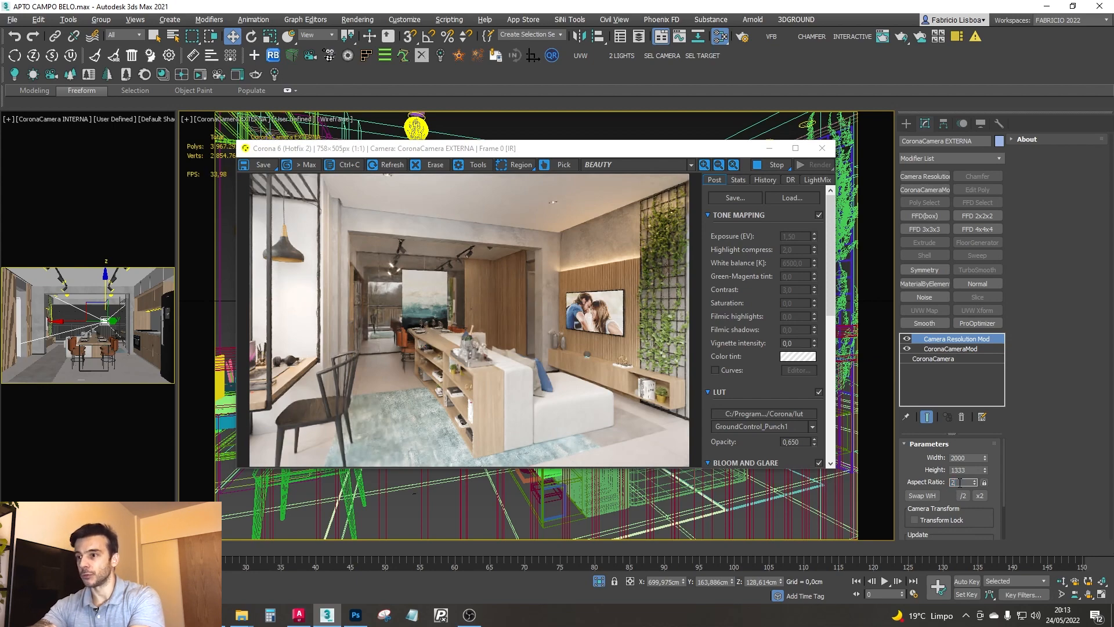
key(Return)
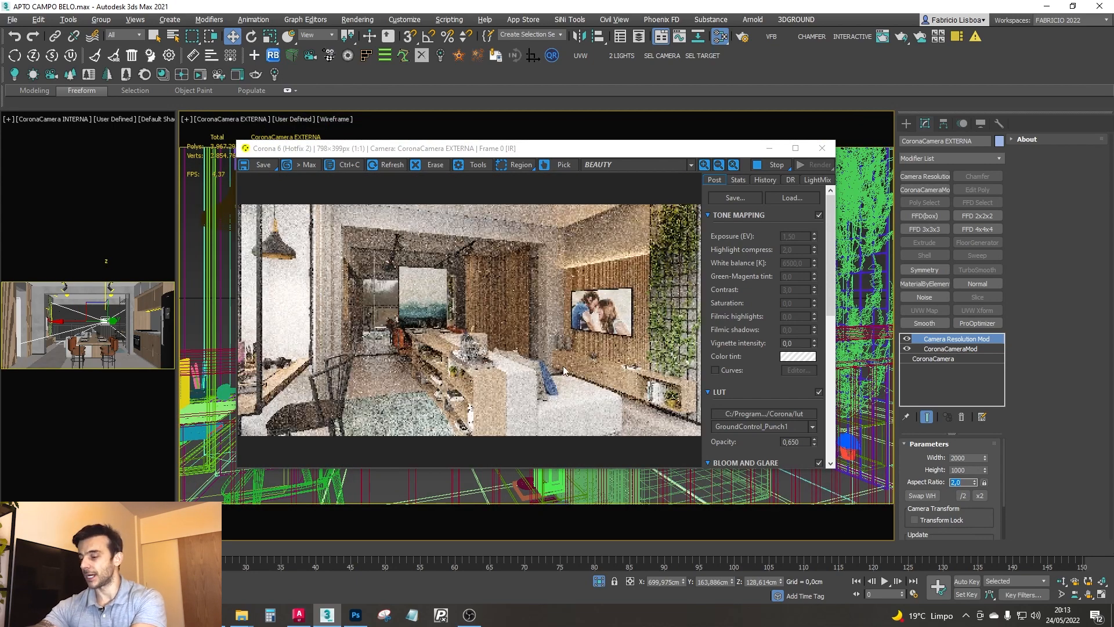
key(Return)
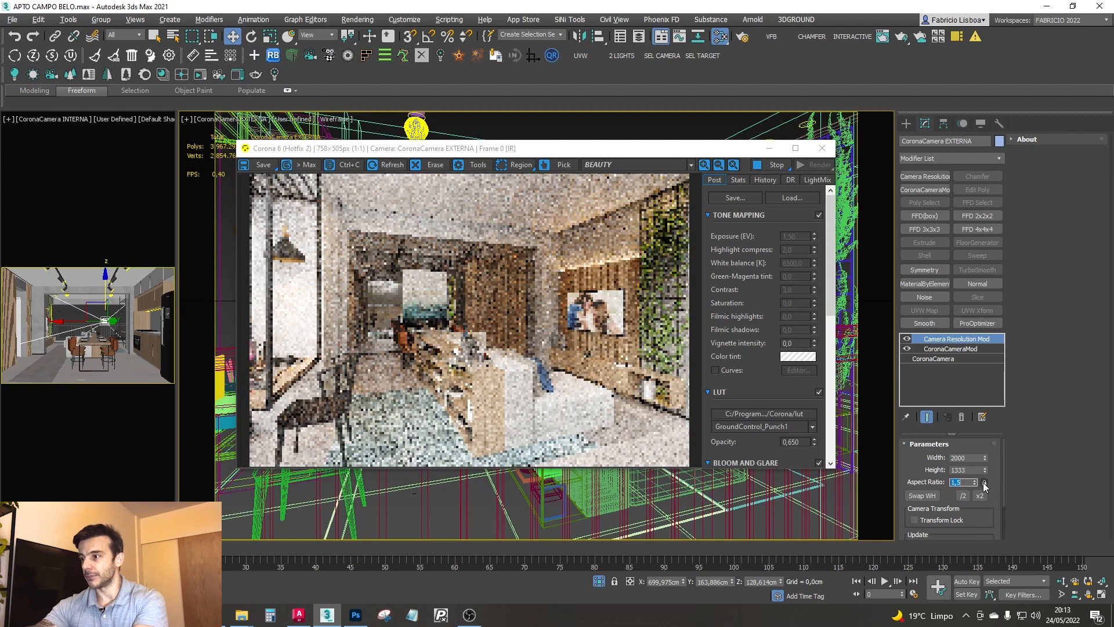
- Switch the main view to the interior camera and give it a Camera Resolution Mod with an aspect ratio of 1,8
drag(377, 147, 957, 235)
click(597, 124)
key(c)
double_click(543, 232)
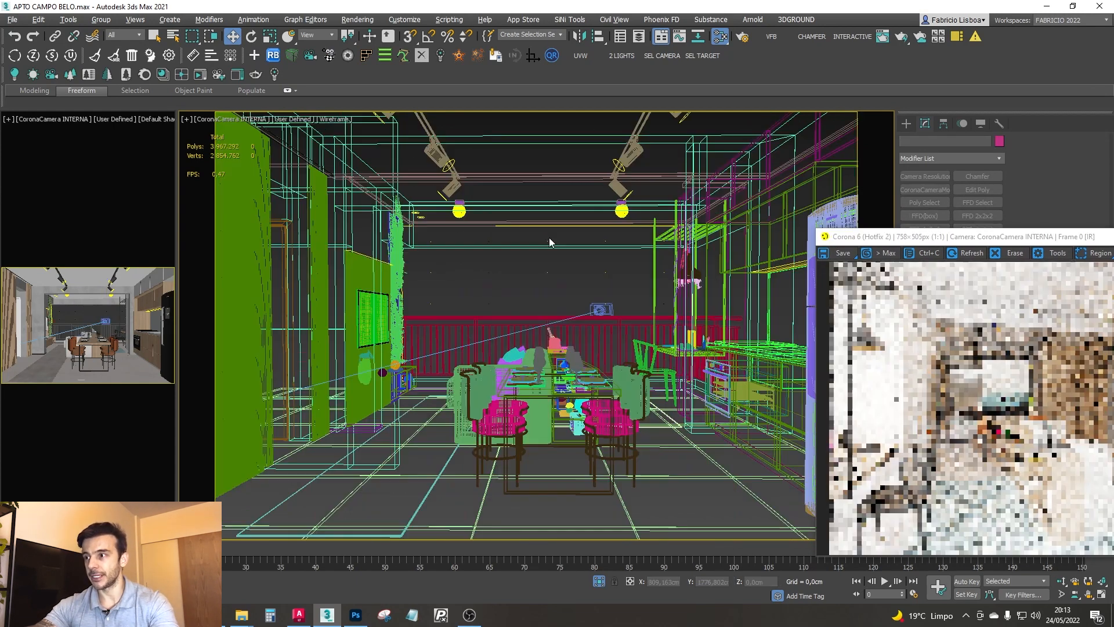
drag(909, 239, 322, 139)
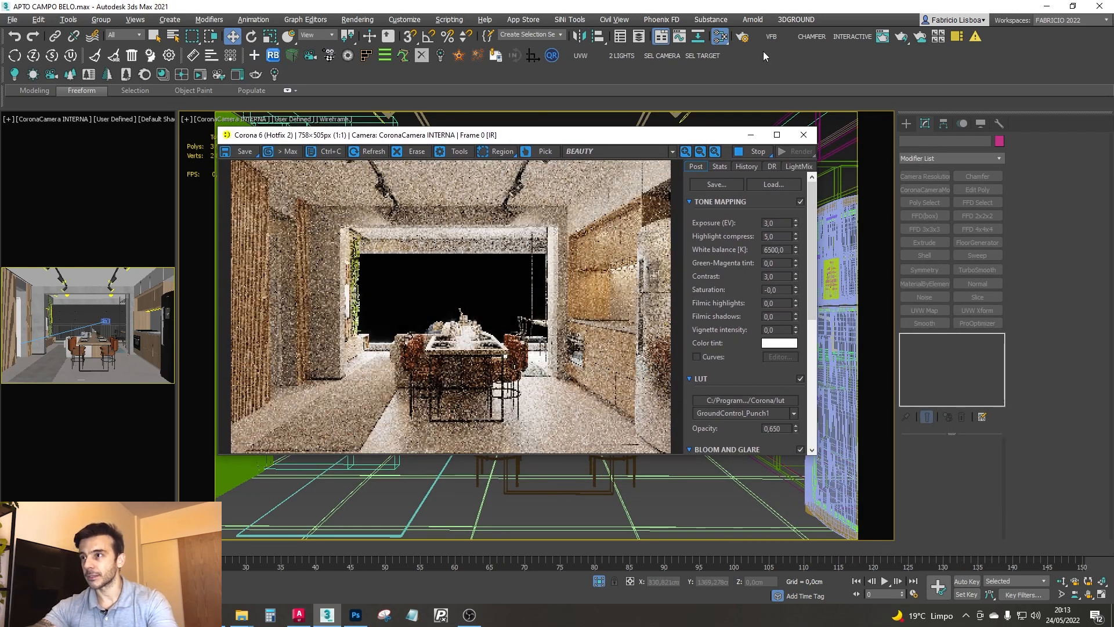
click(667, 56)
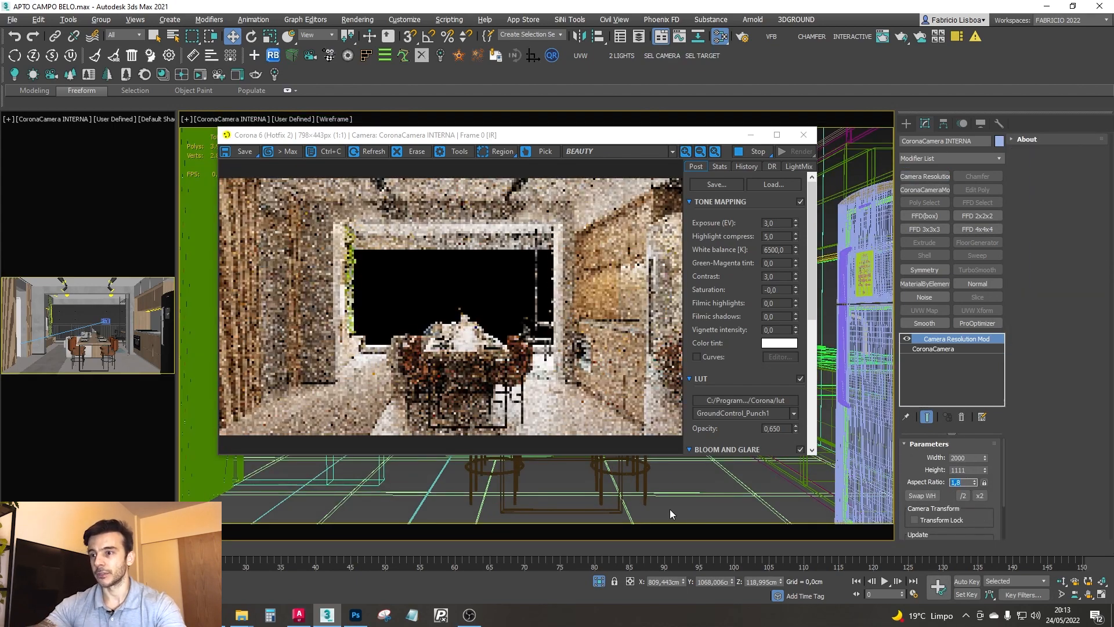
- Lower the interior camera's target slightly and switch the viewports to shaded display
drag(518, 135, 748, 173)
click(979, 171)
click(705, 57)
drag(537, 287, 537, 303)
key(F3)
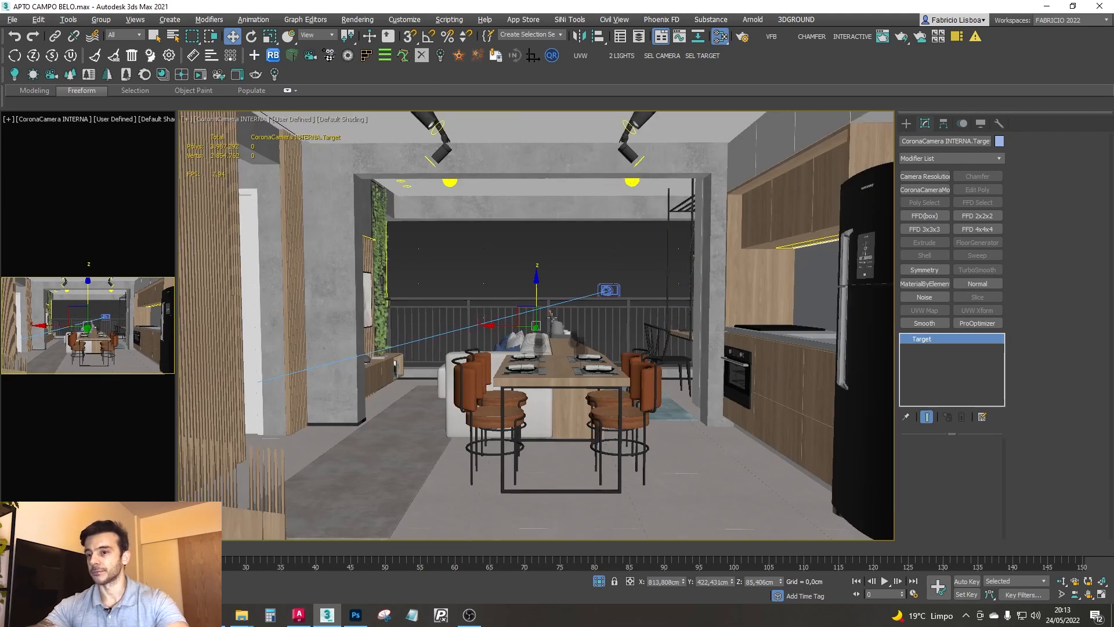
- Enable automatic vertical tilt on the interior camera and lock the aspect ratio in its resolution modifier
click(677, 54)
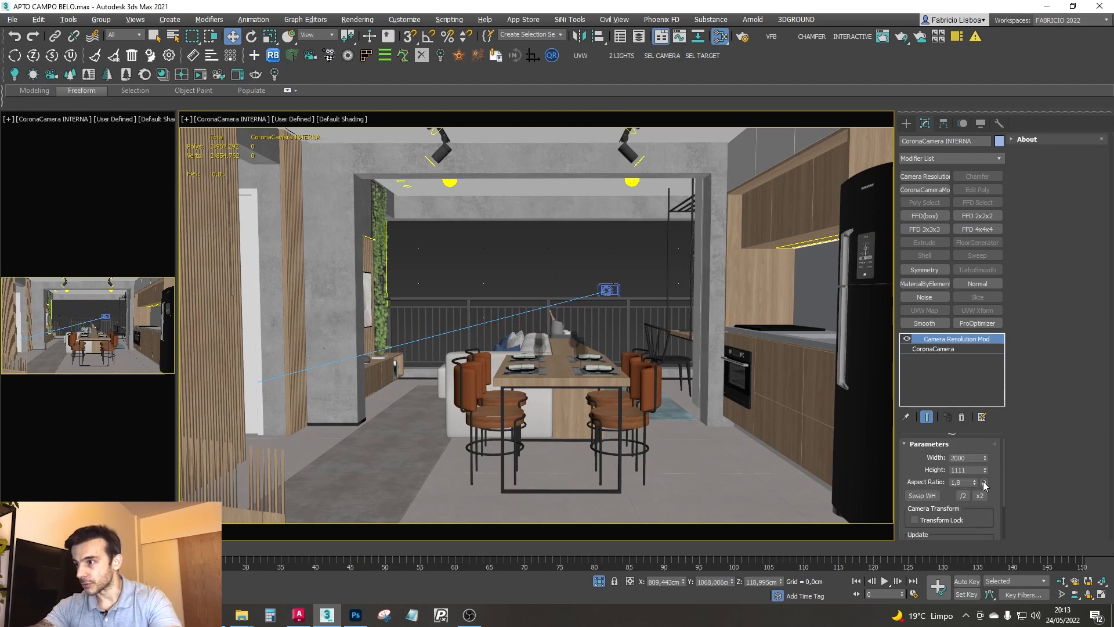
click(952, 352)
drag(1113, 200, 386, 140)
click(1020, 368)
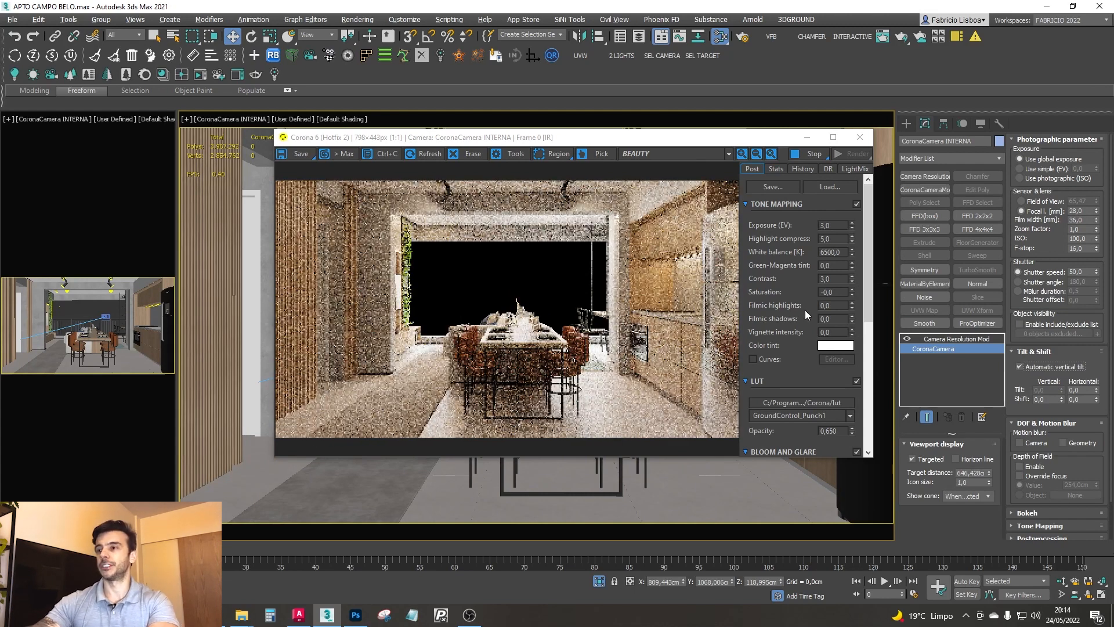
click(957, 339)
click(984, 482)
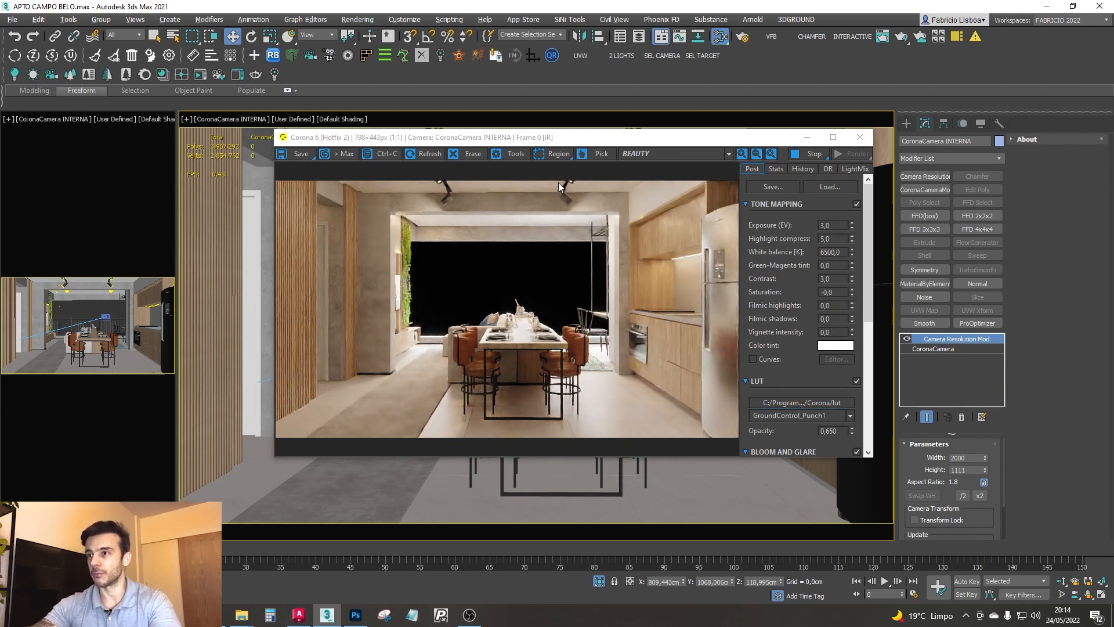
- Switch the main view to the exterior camera to check that it renders with its own resolution
drag(546, 142, 561, 347)
click(574, 260)
key(c)
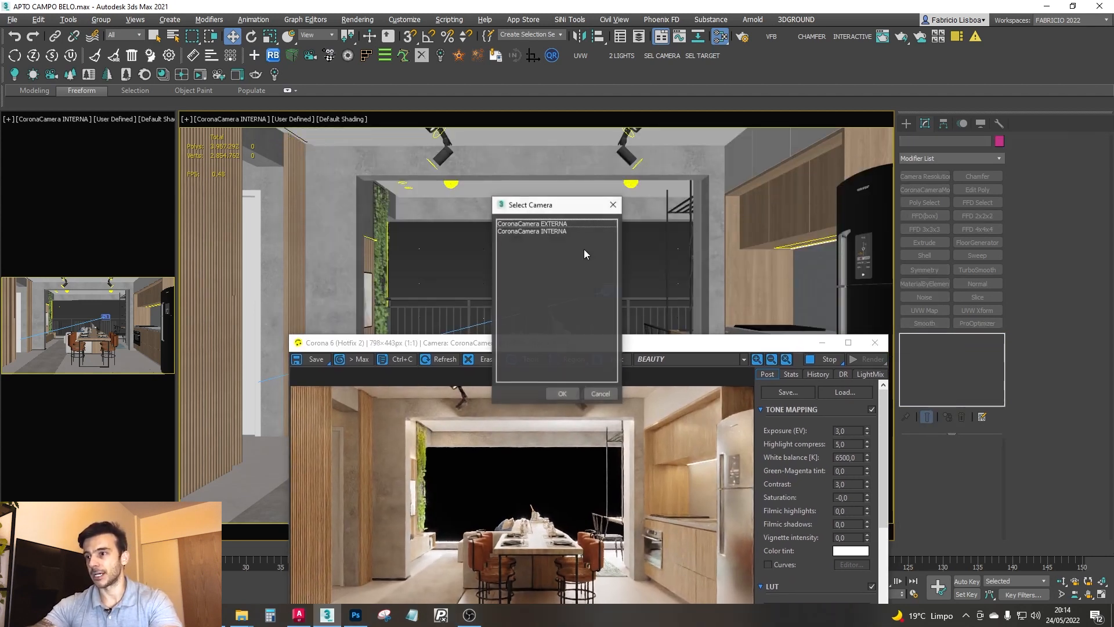
click(551, 225)
double_click(551, 225)
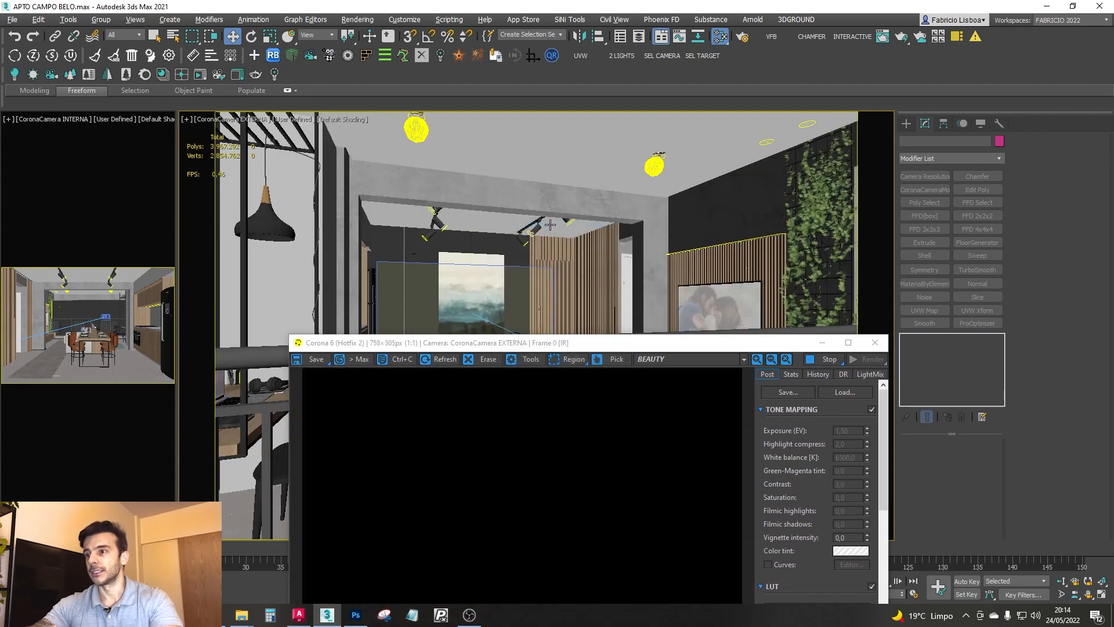
- Return the main view to the interior camera and select that camera
key(c)
double_click(553, 231)
drag(551, 342, 537, 210)
click(662, 55)
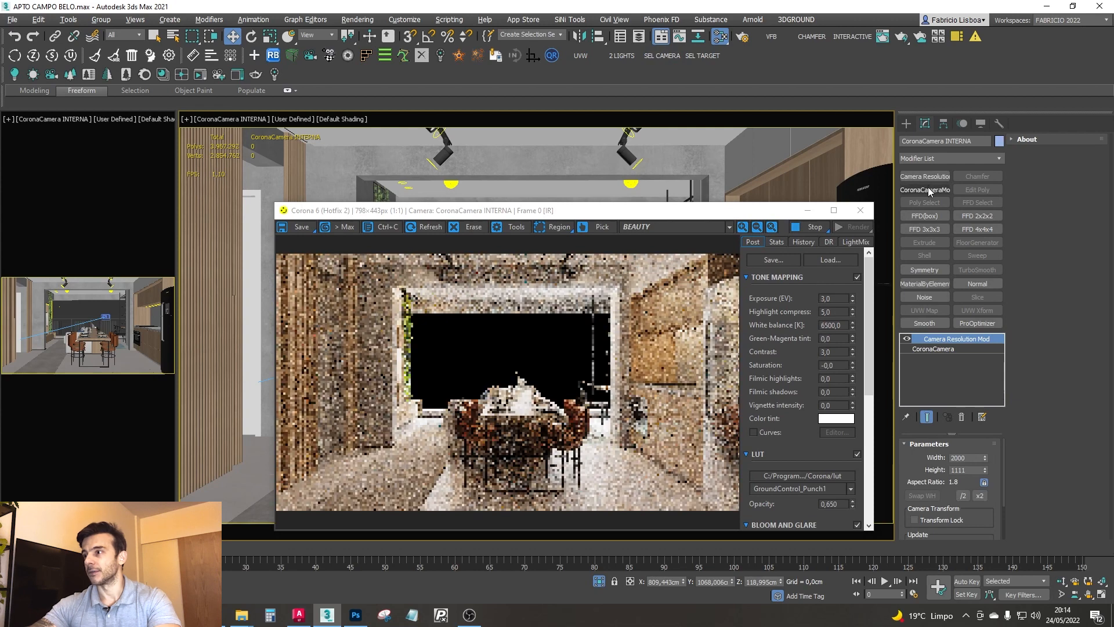
- Select the exterior portal light to check its settings, then stop the interactive render and close the frame buffer
drag(607, 216, 600, 333)
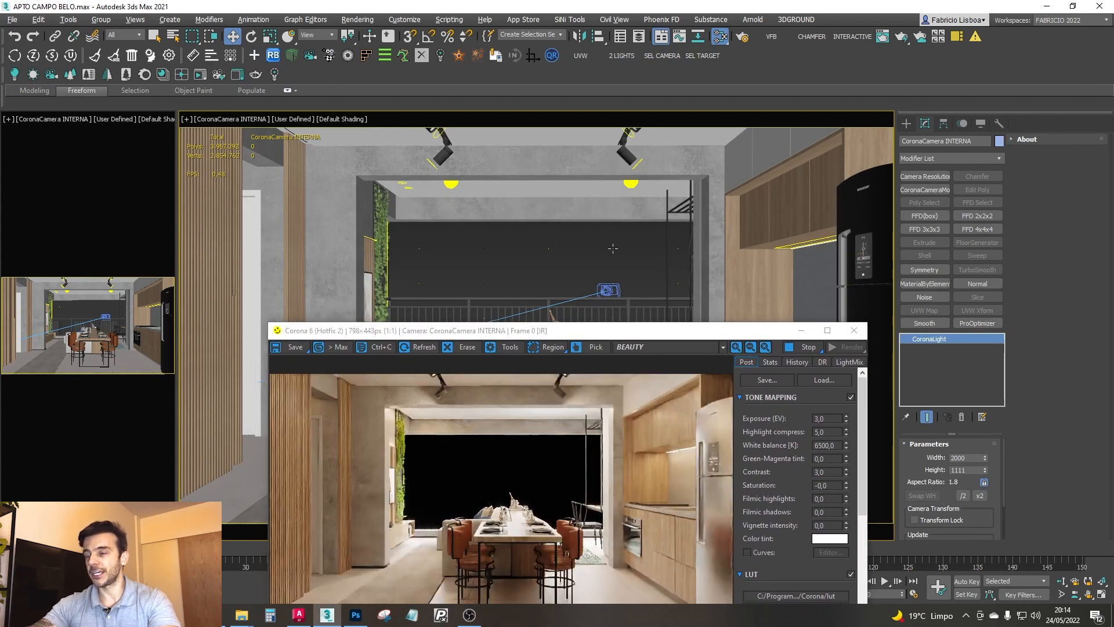
click(610, 249)
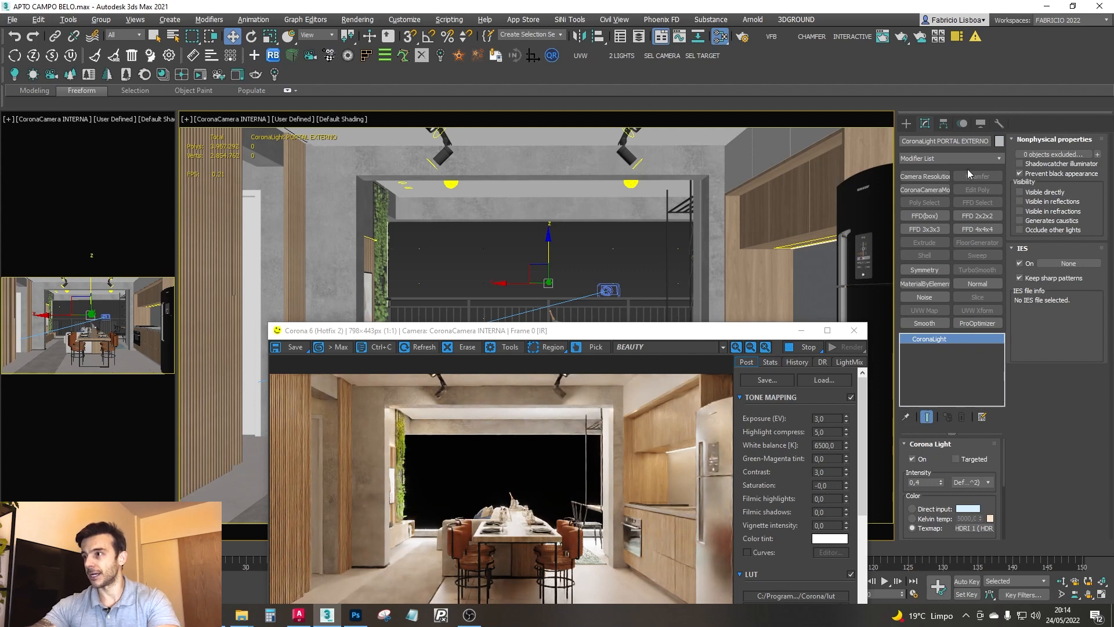
drag(634, 337, 616, 230)
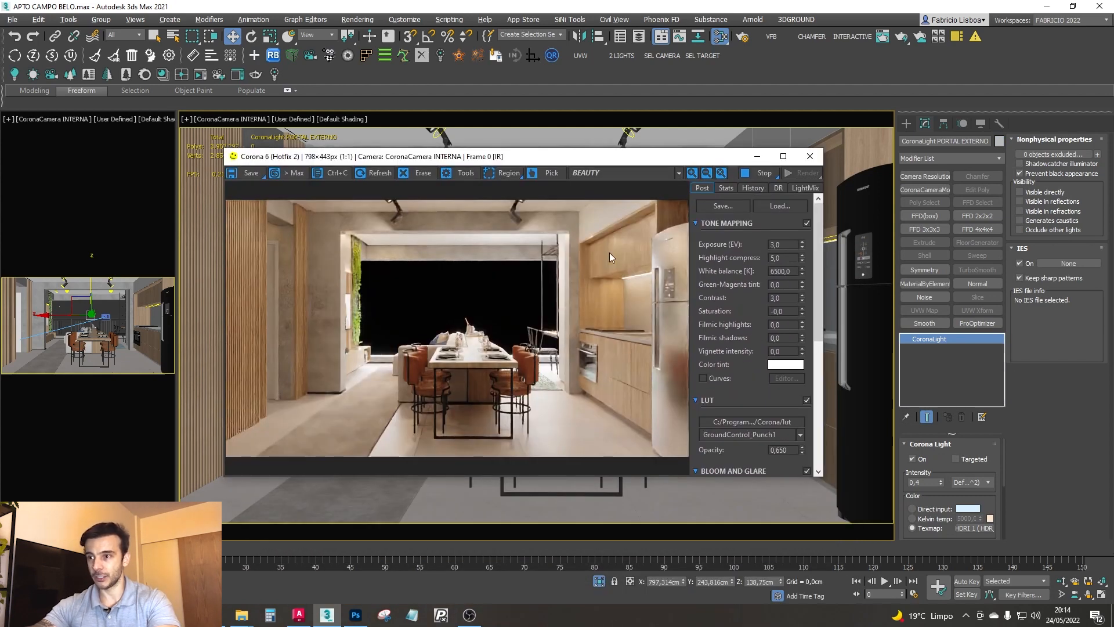
click(765, 175)
click(810, 156)
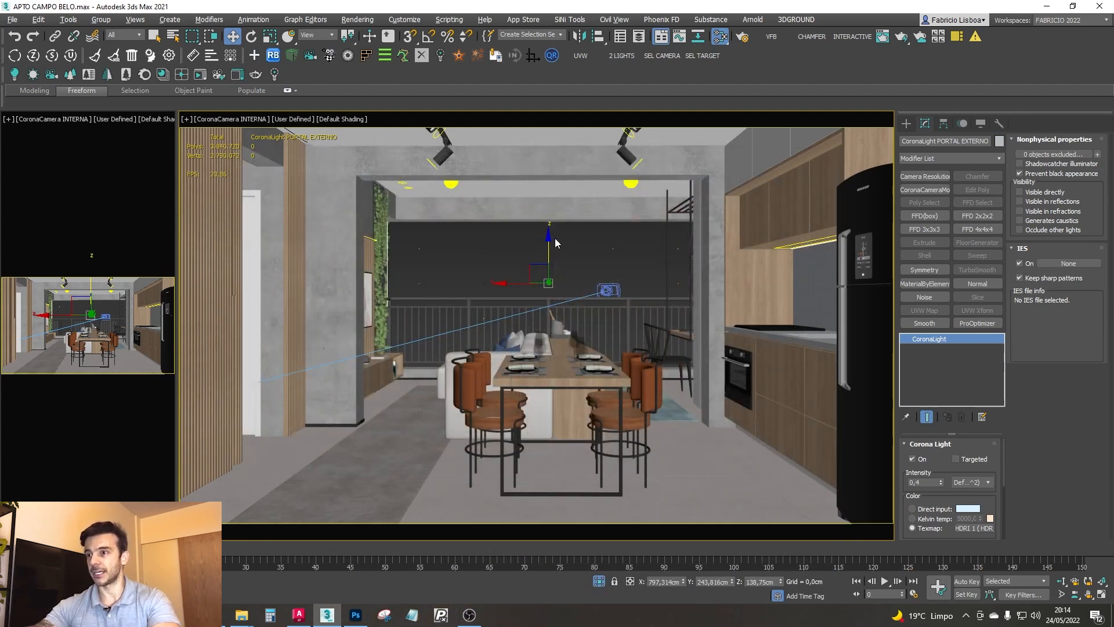
click(601, 249)
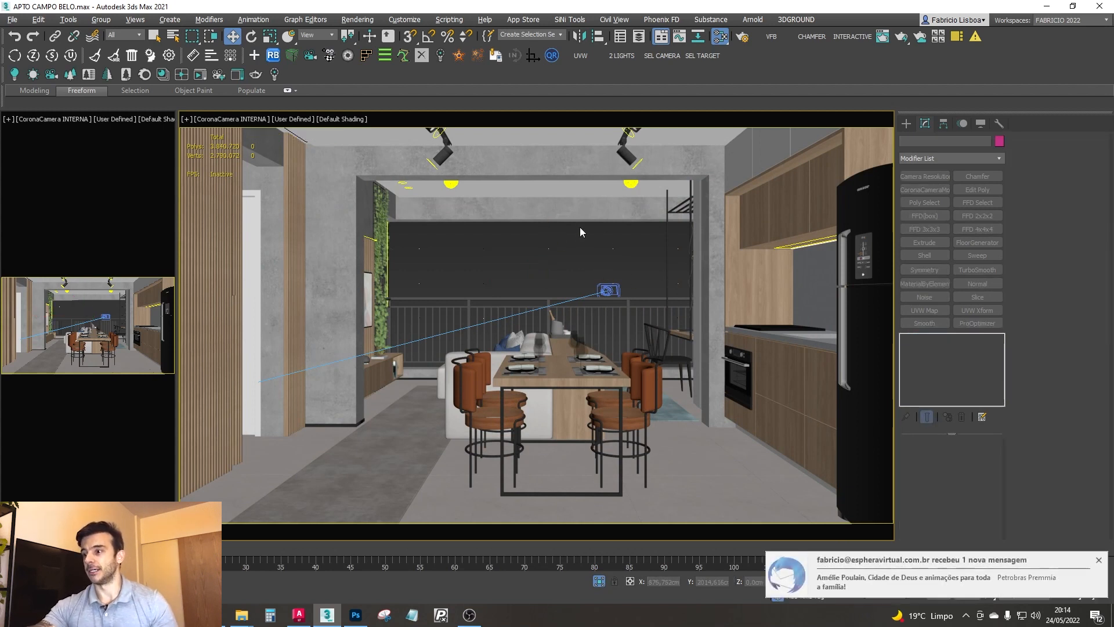
click(1099, 561)
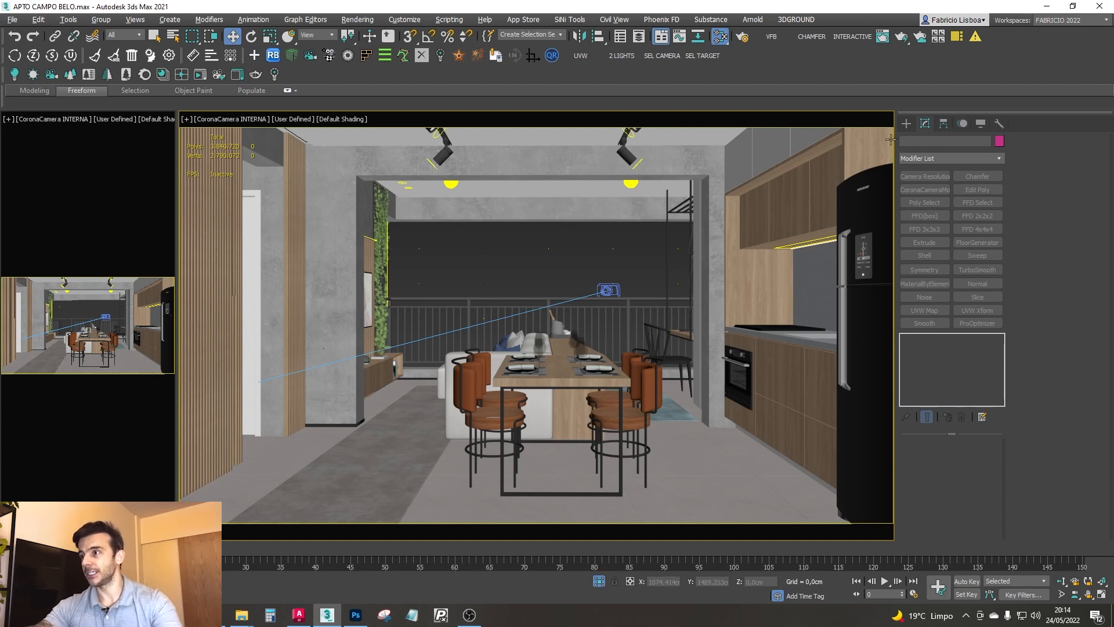
- Draw a rectangle spline about 641 cm long and 1343 cm wide beside the apartment plan in the Top view
click(906, 123)
key(t)
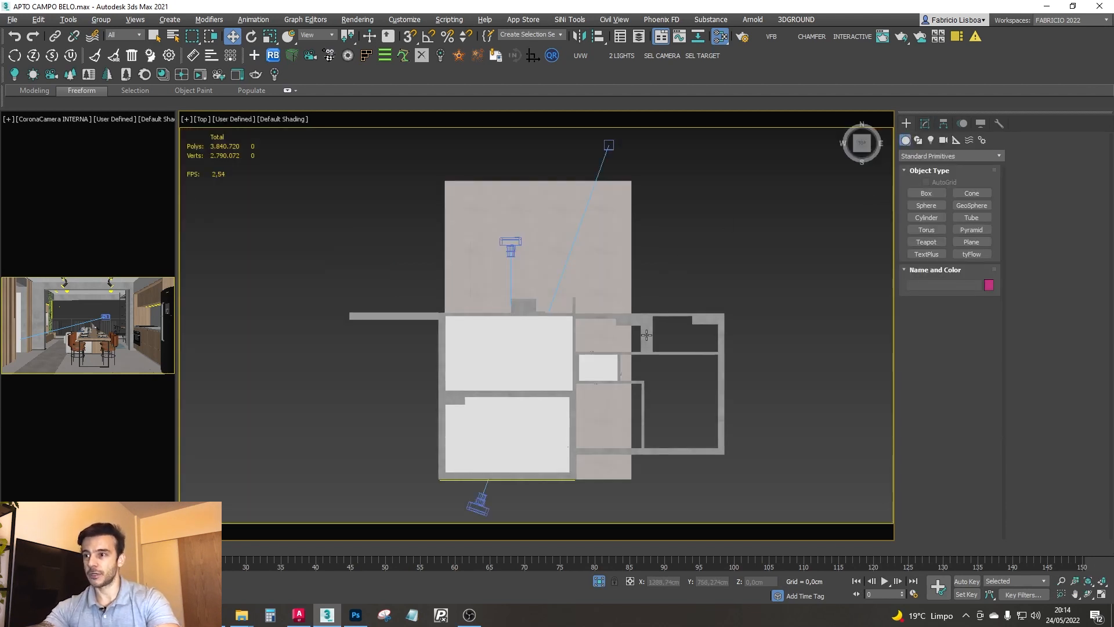
click(920, 141)
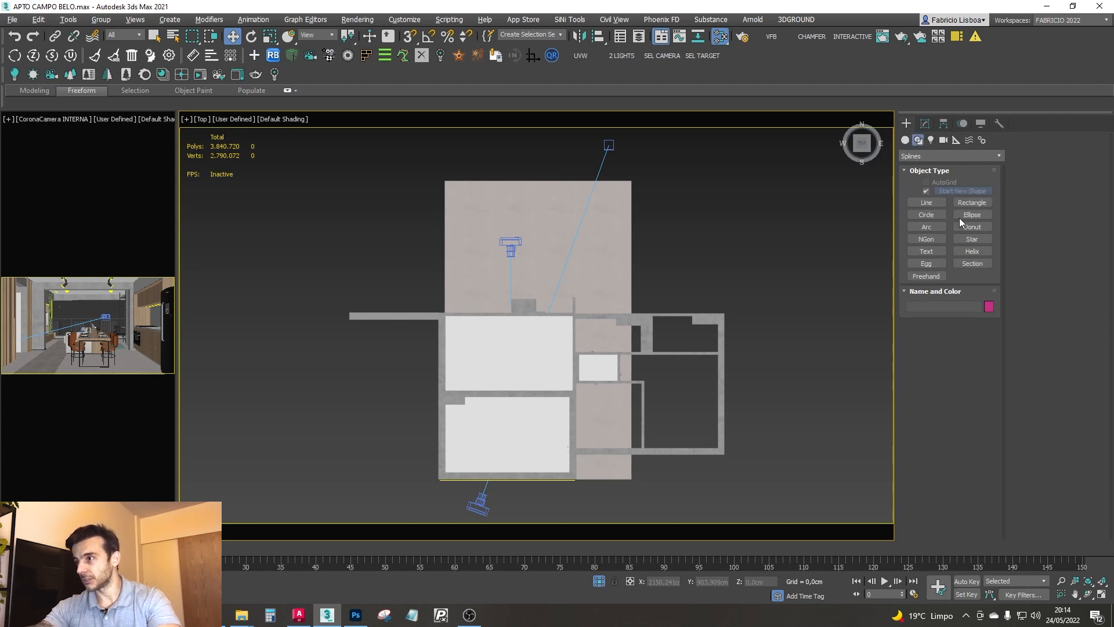
click(969, 203)
middle_drag(602, 264, 360, 297)
scroll(361, 298, down, 2)
drag(418, 202, 686, 330)
middle_drag(627, 321, 655, 358)
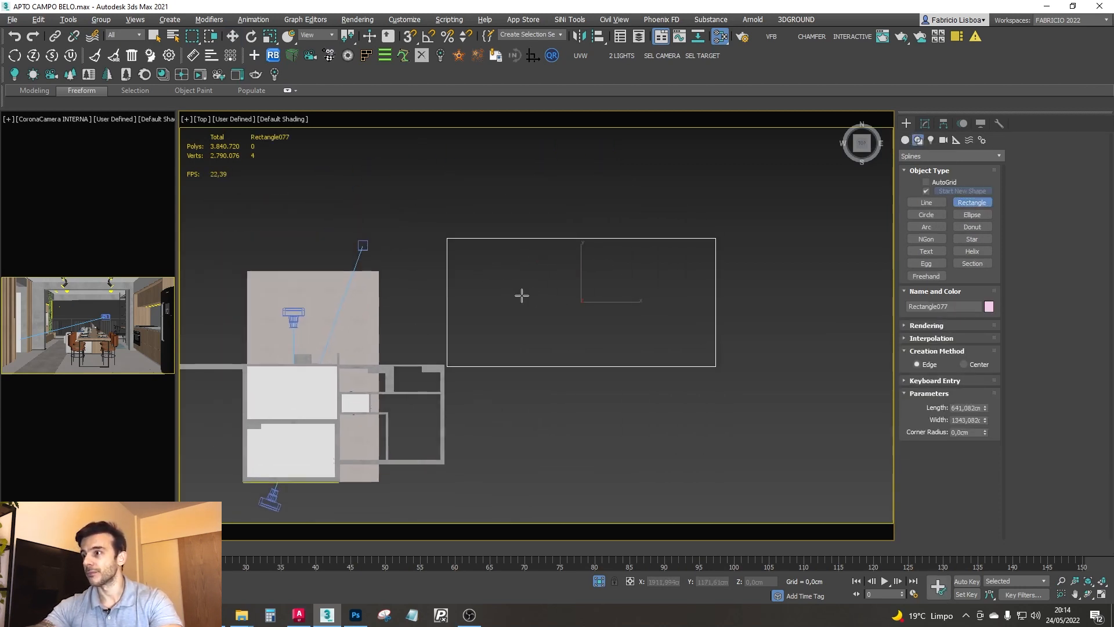
- Place a spline text over the rectangle reading "UMA CAMERA PORTAL" with "PARA" on the second line
click(905, 140)
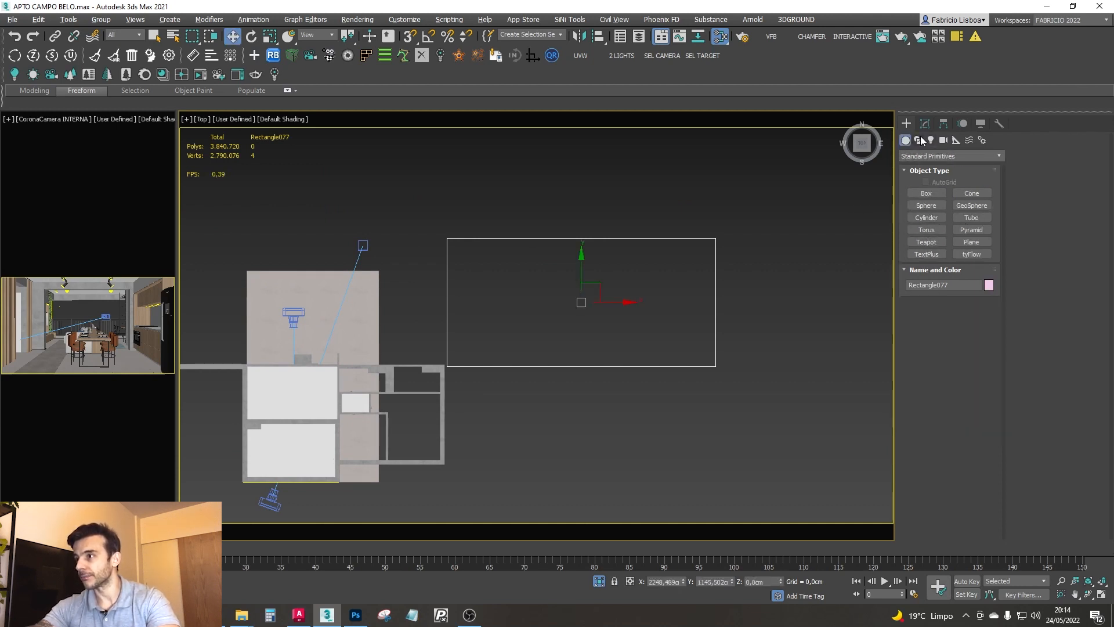
click(918, 140)
click(926, 252)
click(481, 284)
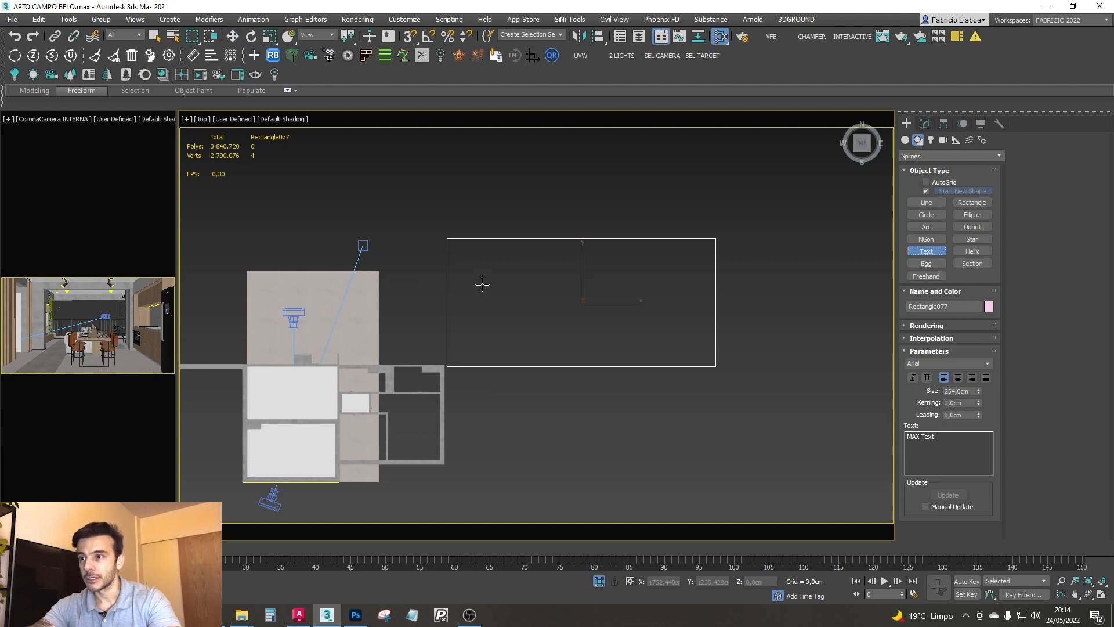
click(946, 450)
key(ctrl+a)
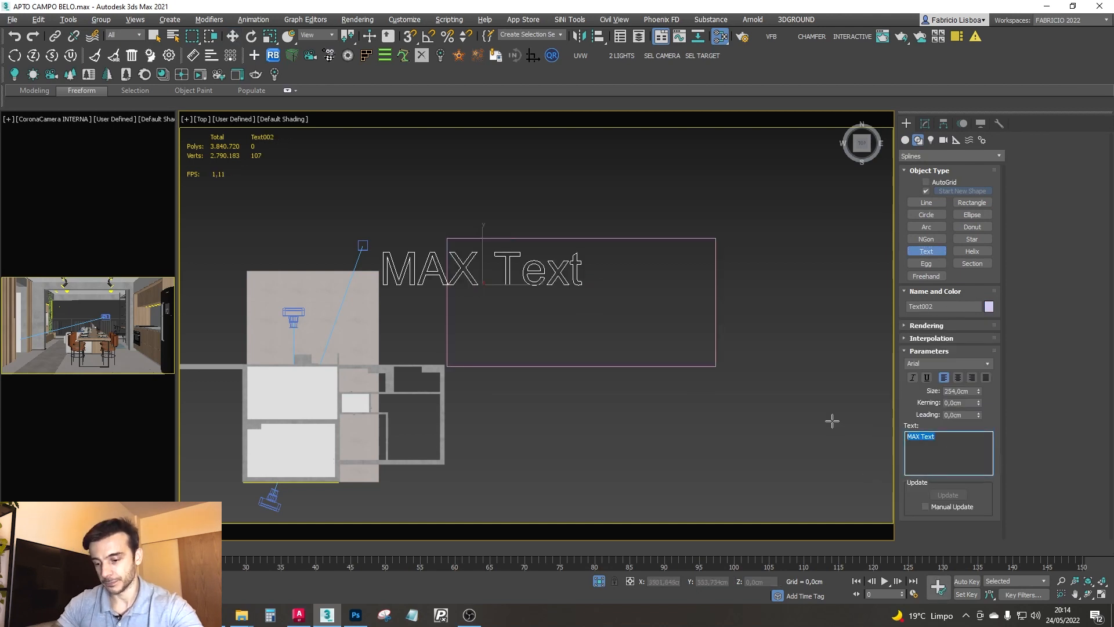
text(UMA CAMERA)
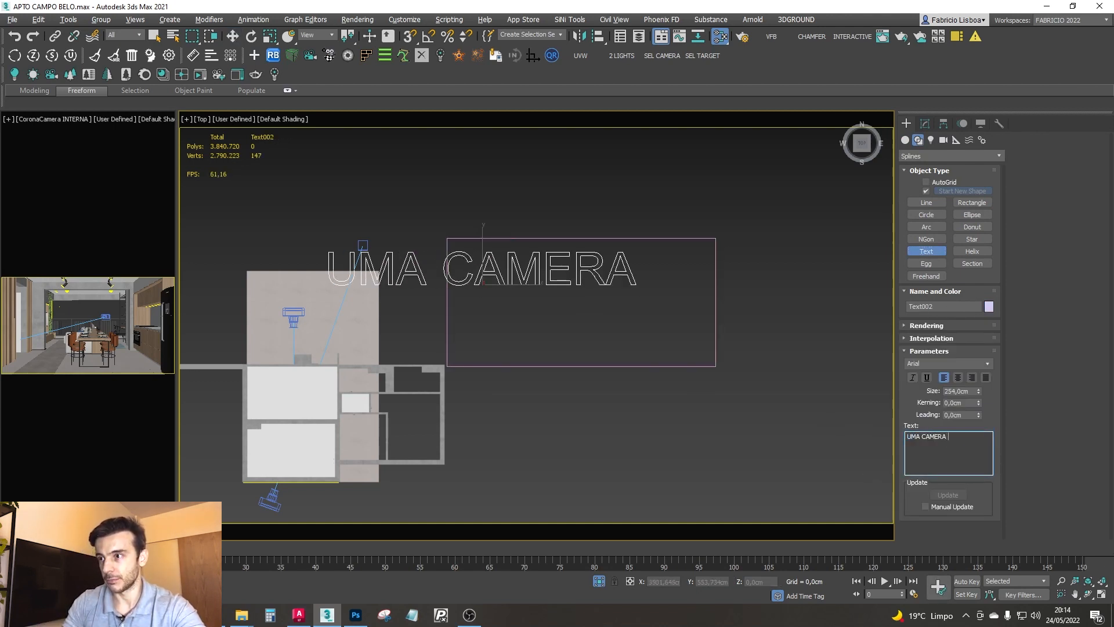
text( PORTAL)
key(Return)
text(CA)
key(BackSpace)
key(BackSpace)
text(PARA)
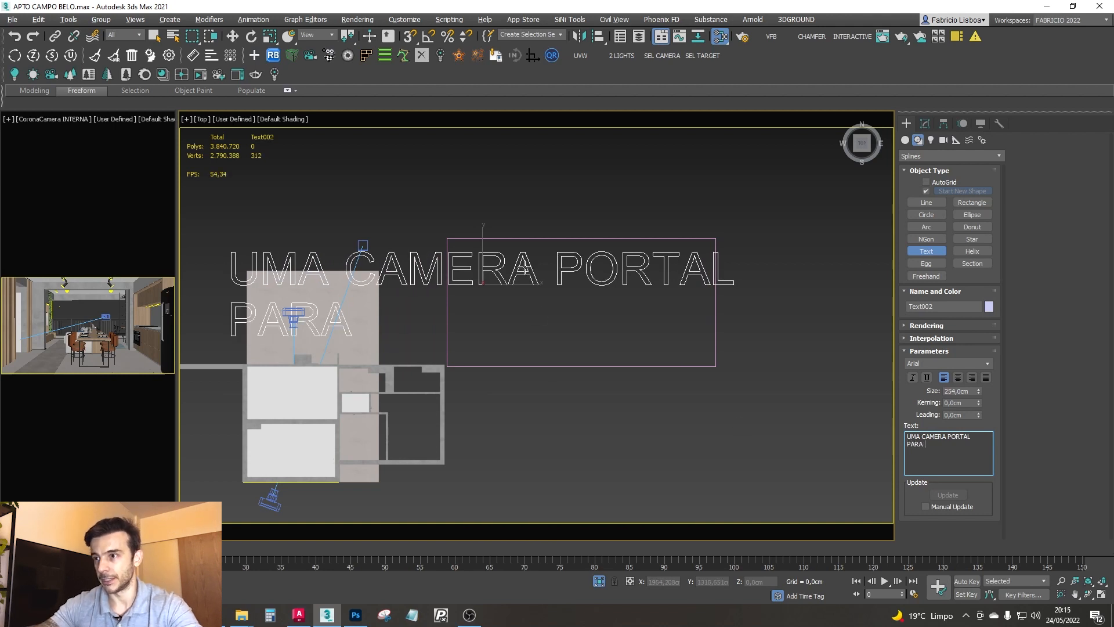
- Reword the text to read "UMA LUZ PORTAL" on the first line and "PARA CADA CAM" on the second
drag(945, 438, 924, 437)
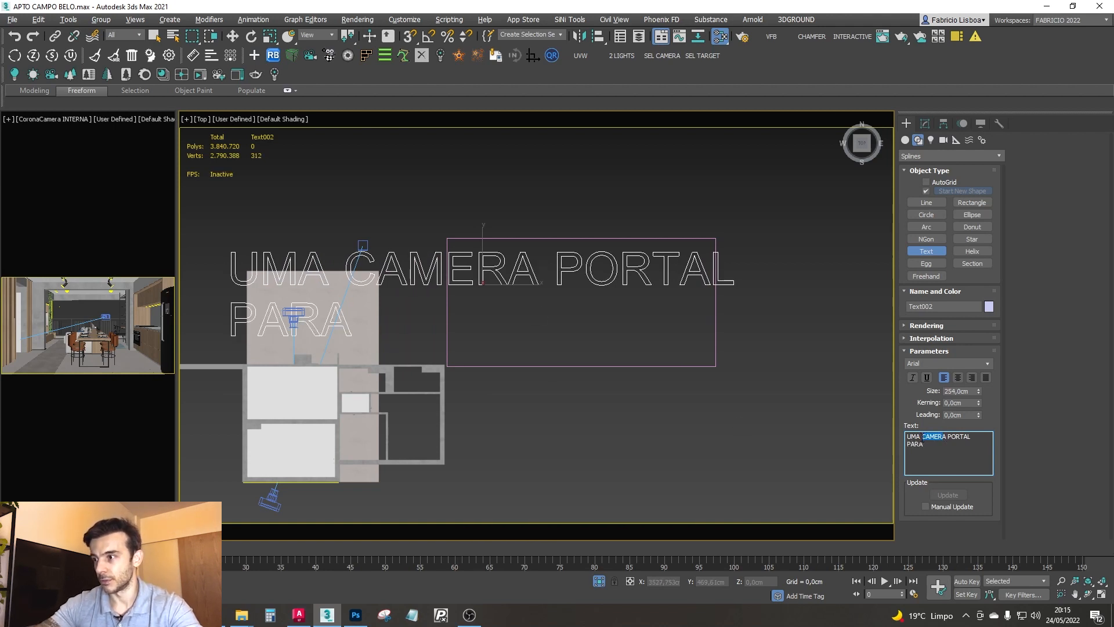
key(BackSpace)
key(BackSpace)
text(LU)
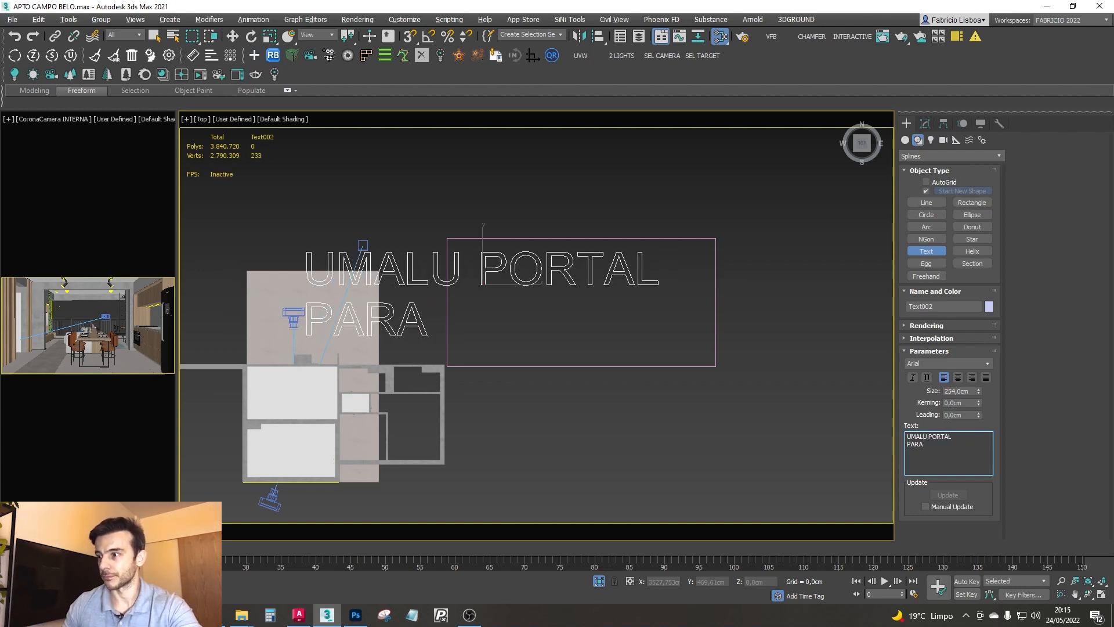
click(923, 436)
text(Z)
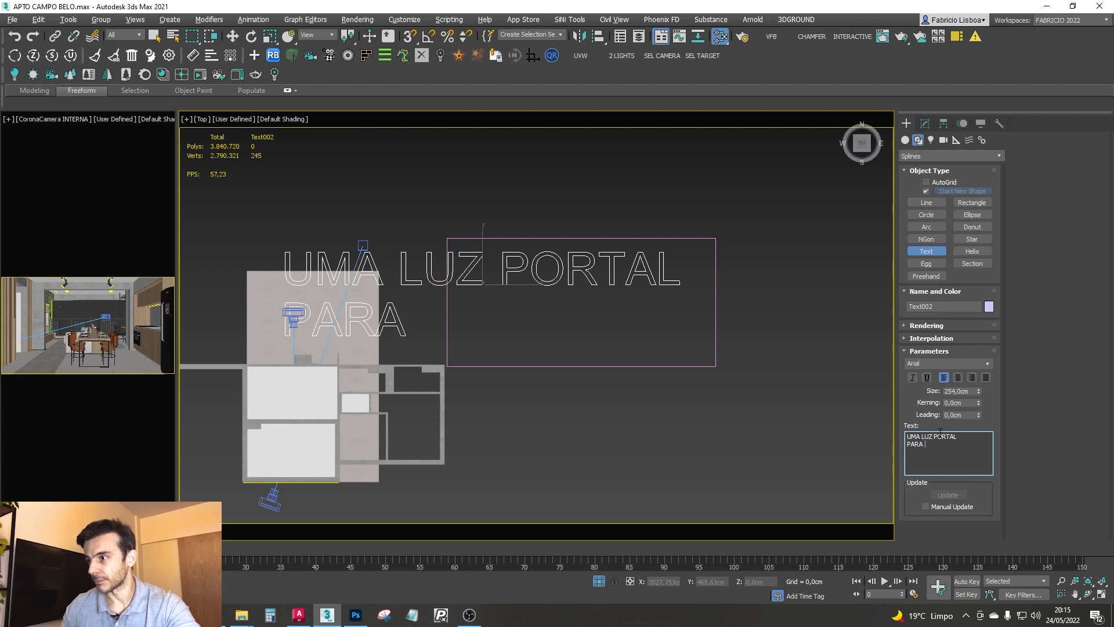
key(Down)
text(CADA CAM)
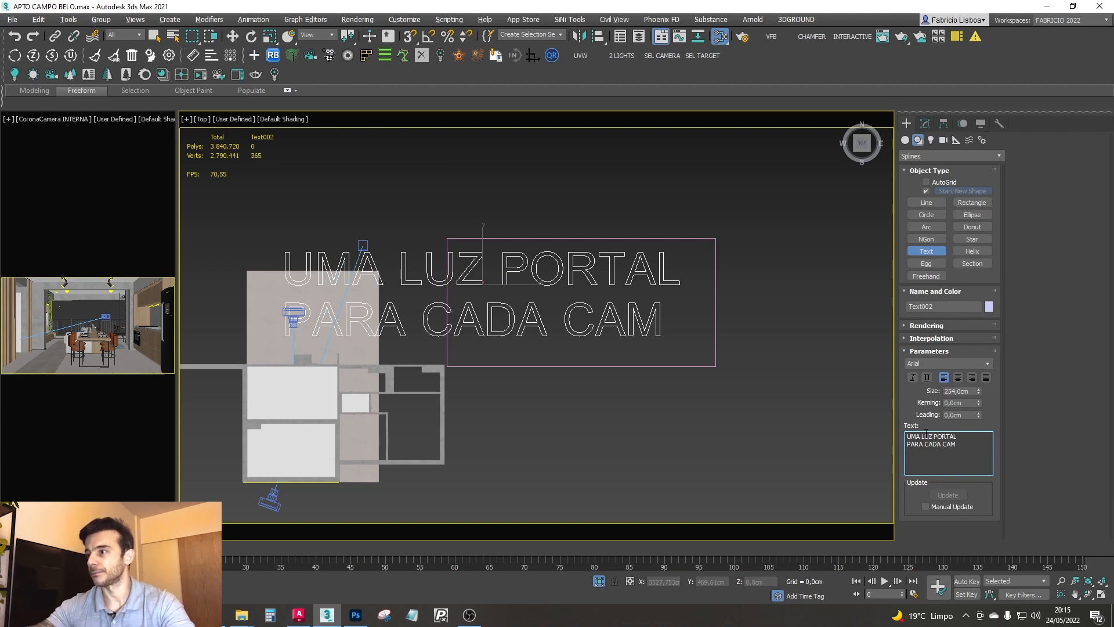
text(W)
middle_drag(604, 288, 617, 294)
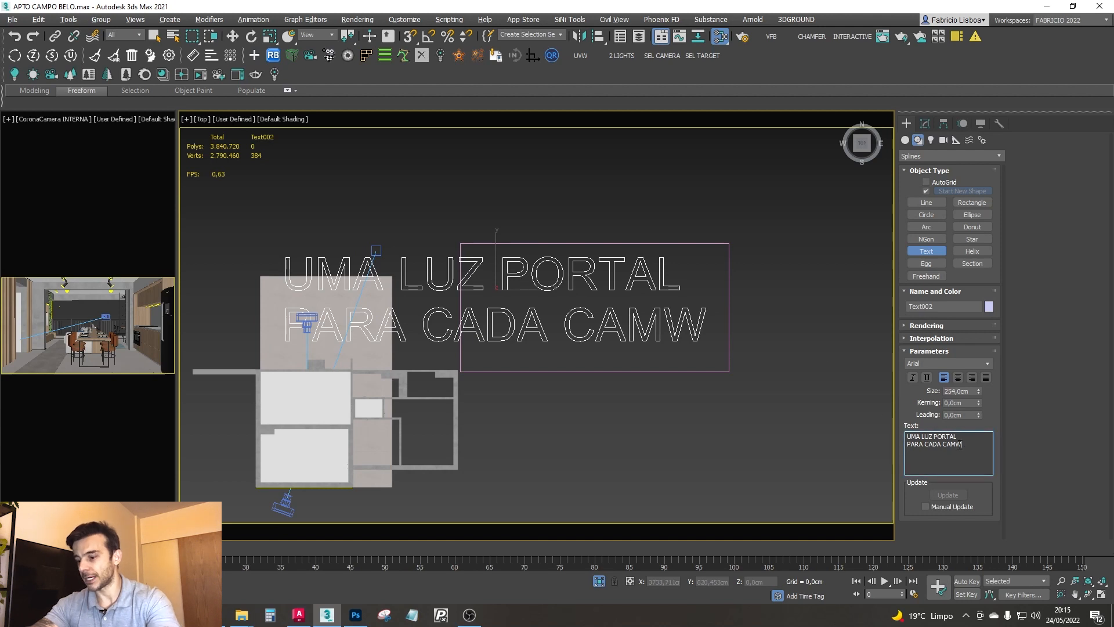
key(BackSpace)
- Move the text inside the rectangle and scale it down to fit within the frame
middle_drag(522, 253, 542, 272)
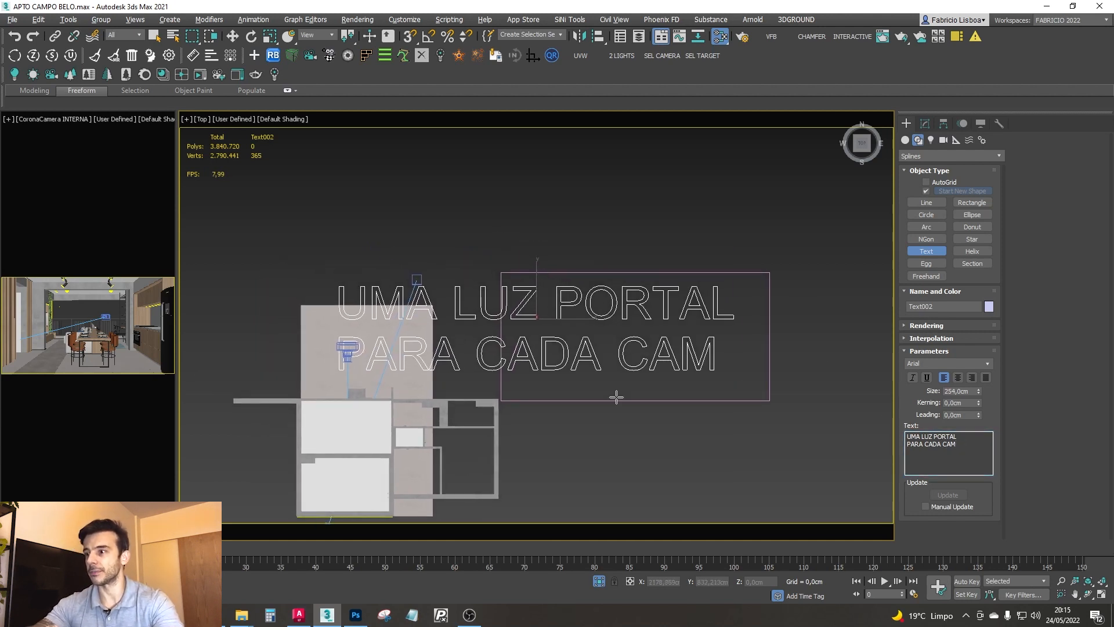
middle_drag(485, 367, 519, 362)
key(w)
drag(581, 297, 621, 366)
key(r)
key(w)
drag(664, 299, 686, 303)
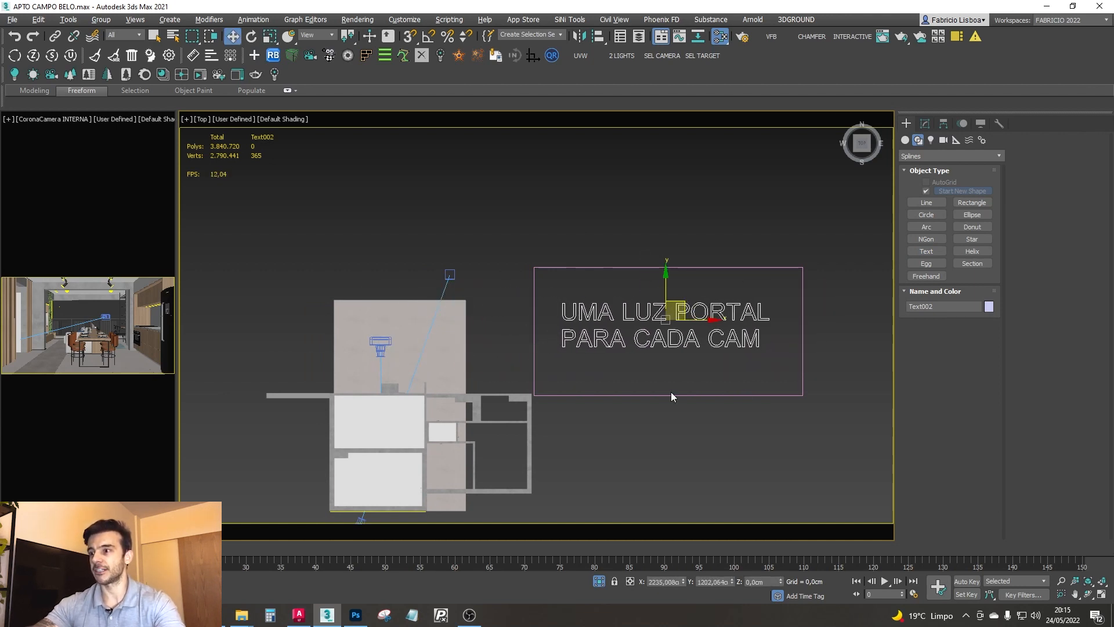
- Deselect the text and show the exterior camera's view in the main viewport
middle_drag(445, 292, 549, 224)
click(565, 191)
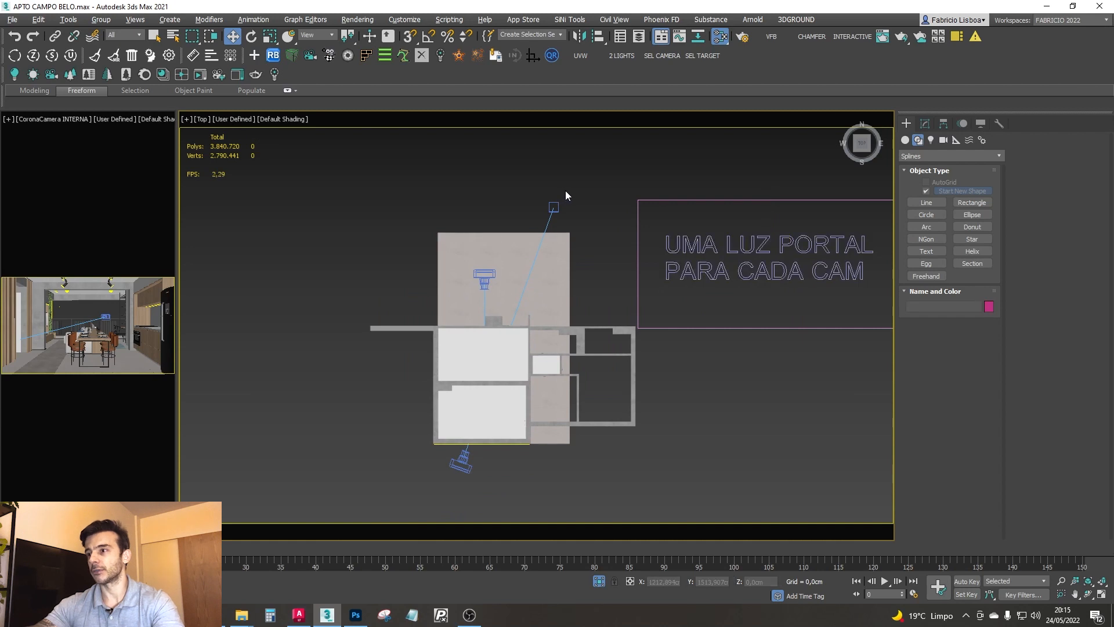
middle_drag(477, 243, 442, 239)
key(c)
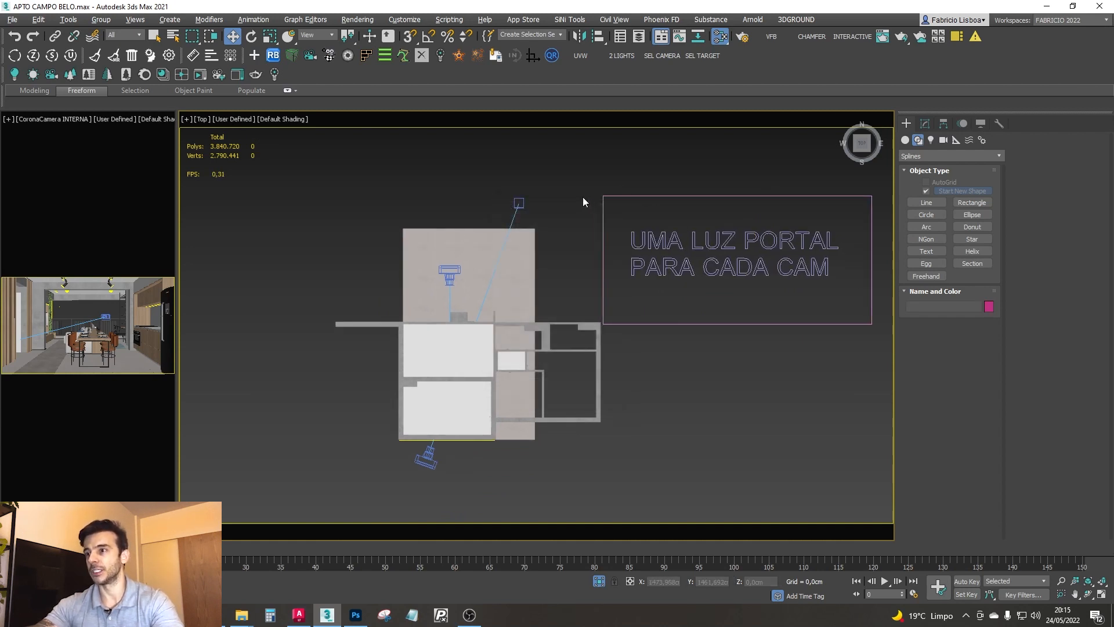
double_click(556, 224)
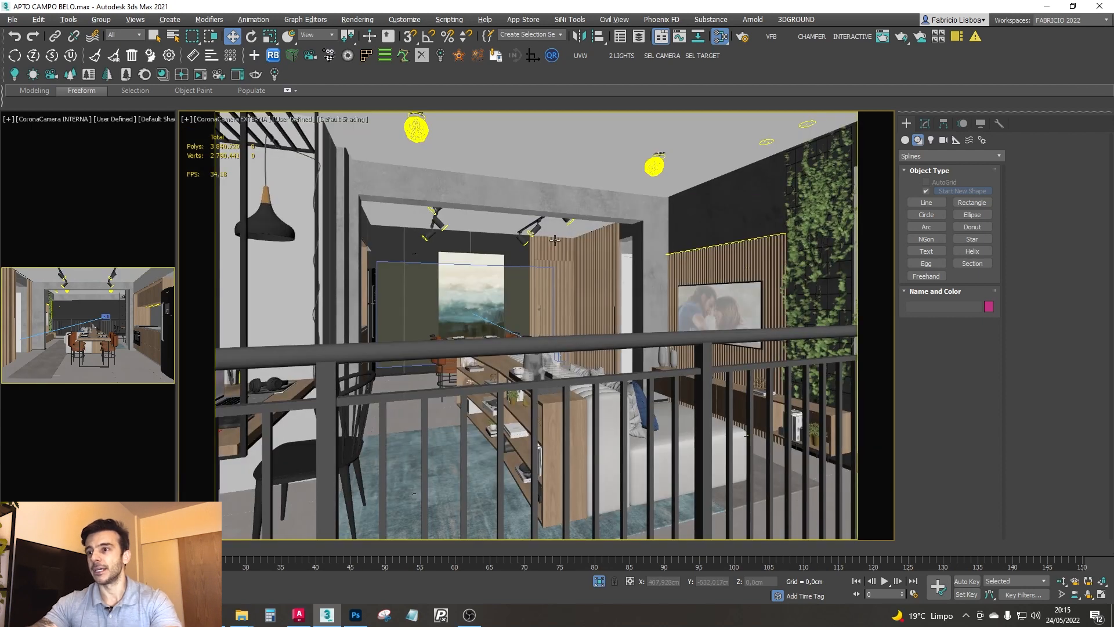
- Return the main view to Top and move the text closer to the rectangle's upper edge
key(t)
middle_drag(615, 290, 545, 257)
click(590, 228)
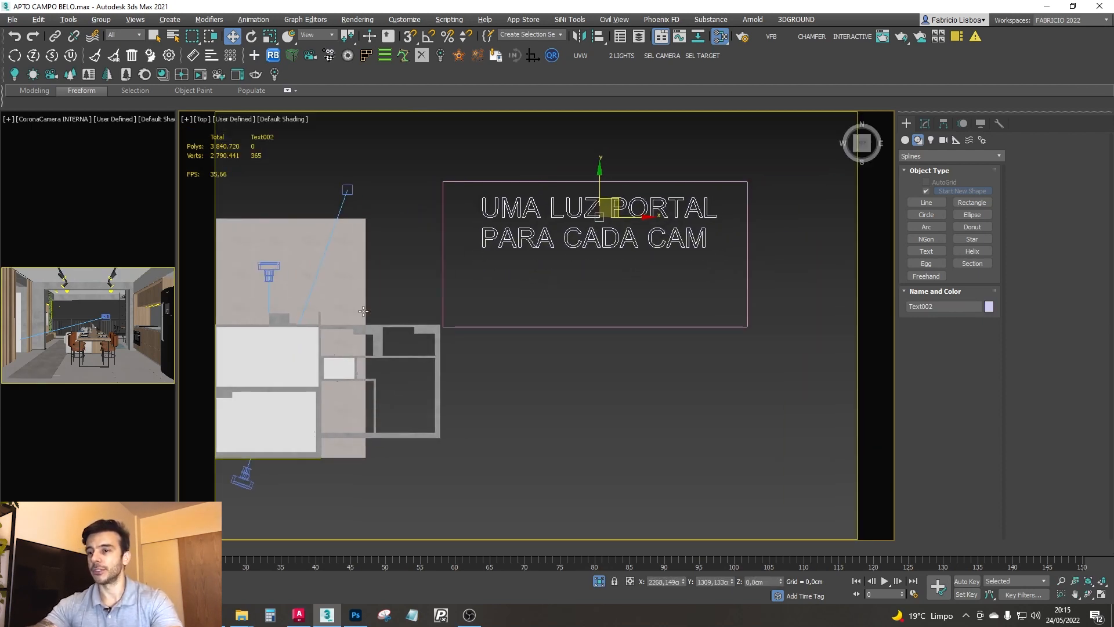
- Examine the apartment plan in wireframe, including the balcony opening, both cameras and the text note
middle_drag(355, 309, 572, 232)
key(F3)
scroll(479, 367, up, 8)
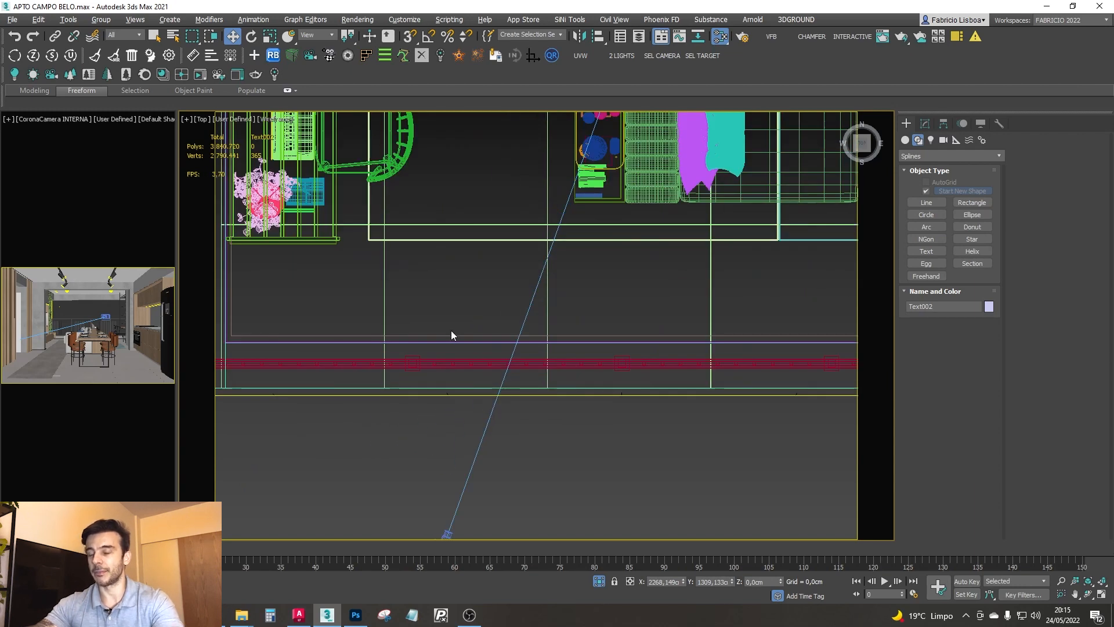
scroll(459, 335, down, 6)
scroll(464, 357, up, 6)
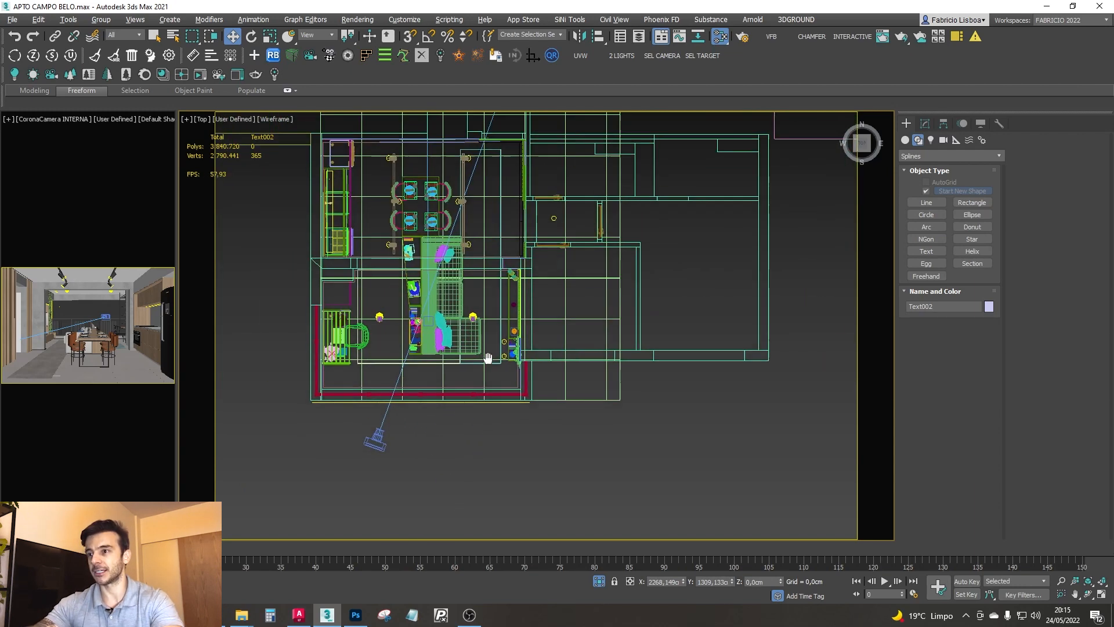
scroll(466, 310, down, 6)
scroll(692, 191, up, 8)
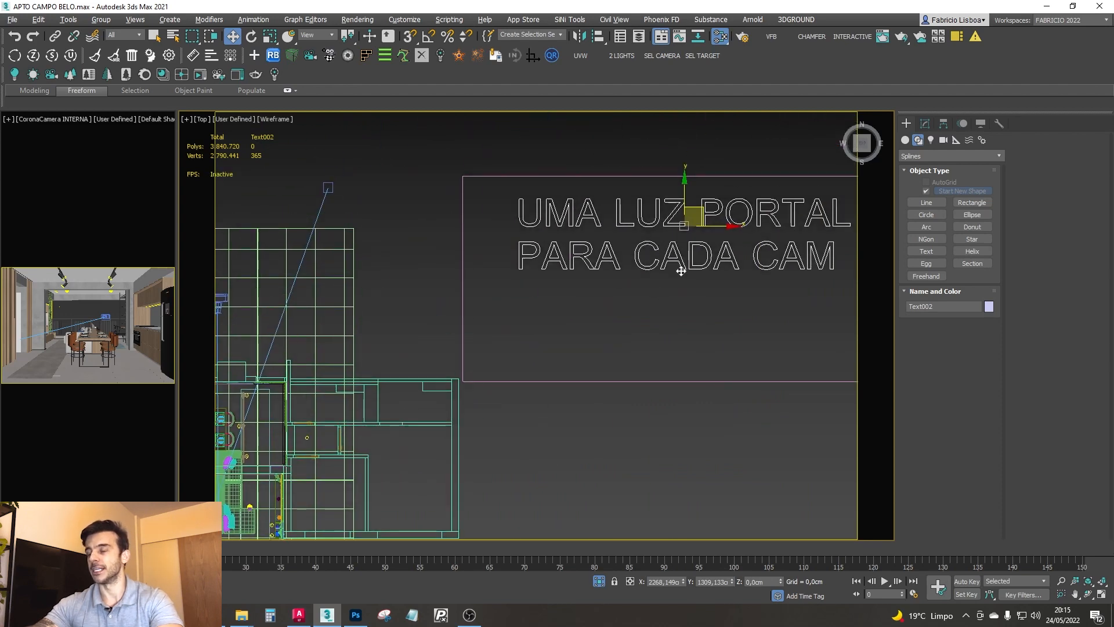
middle_drag(760, 226, 748, 252)
scroll(748, 252, down, 4)
middle_drag(712, 292, 725, 313)
click(639, 200)
middle_drag(551, 284, 556, 258)
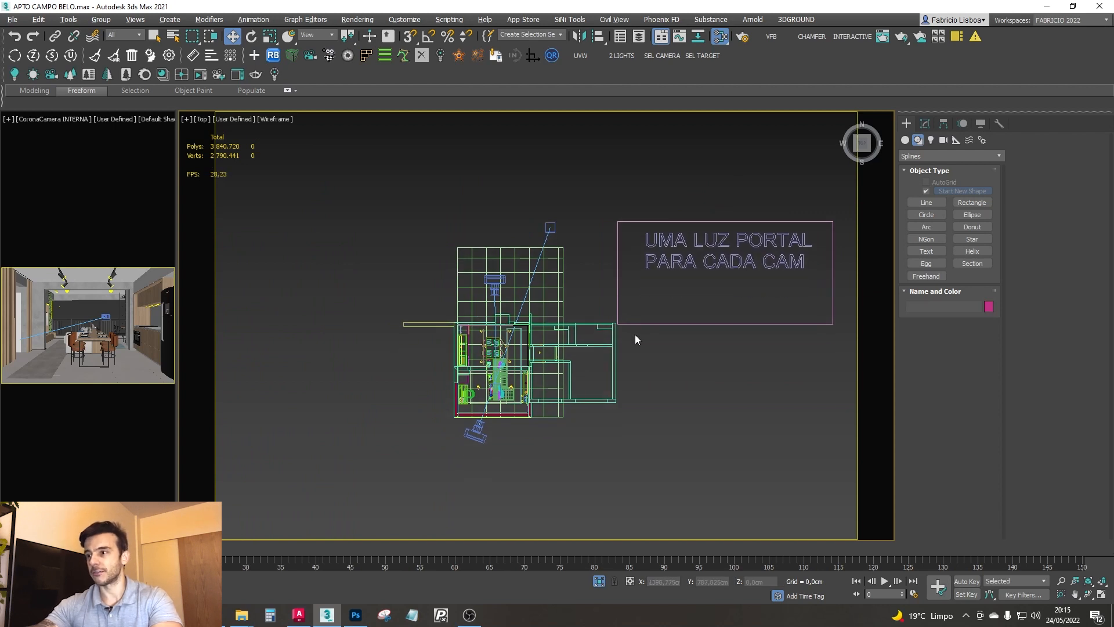
middle_drag(561, 215, 576, 202)
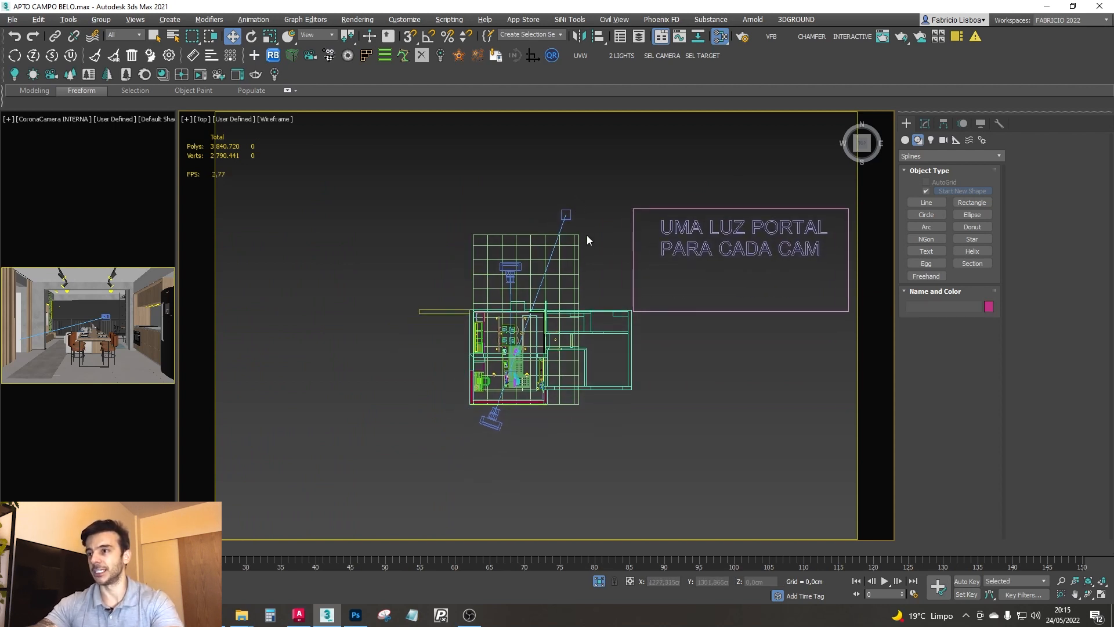
- Set the main view to the interior camera and switch it back to shaded display
key(c)
double_click(556, 231)
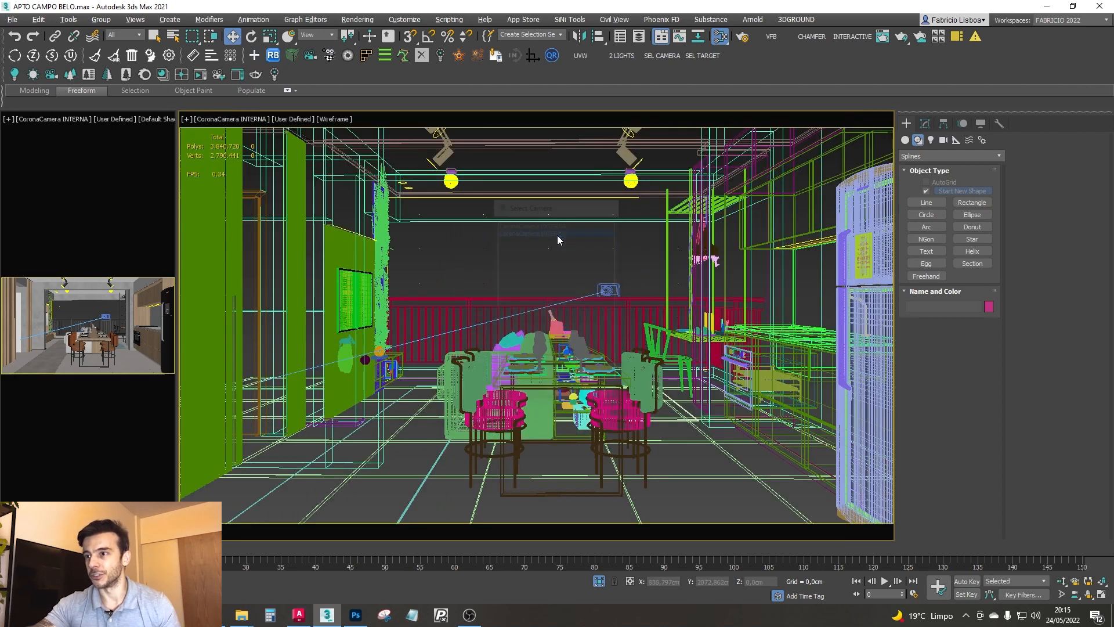
key(F3)
key(F3)
key(F3)
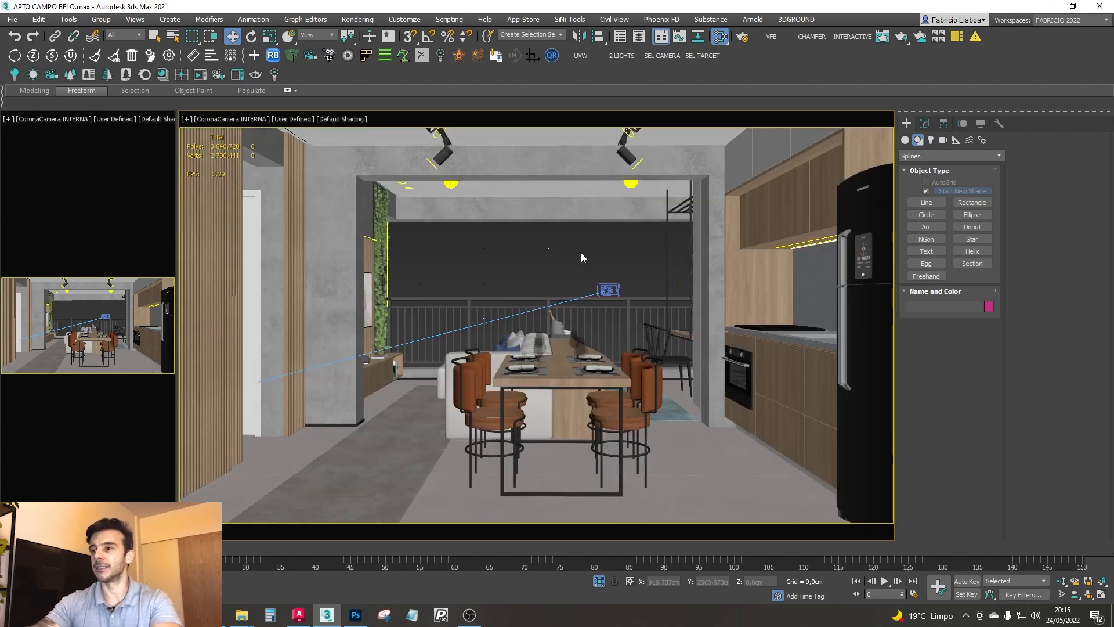
- Unhide all objects and select the interior portal light at the balcony opening
right_click(582, 255)
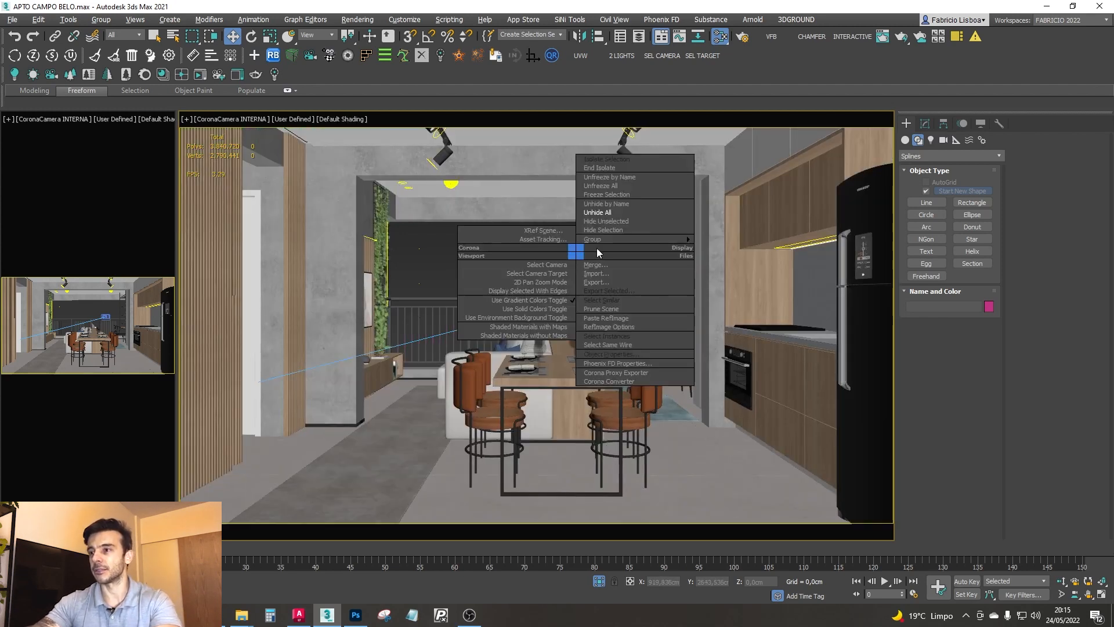
click(607, 213)
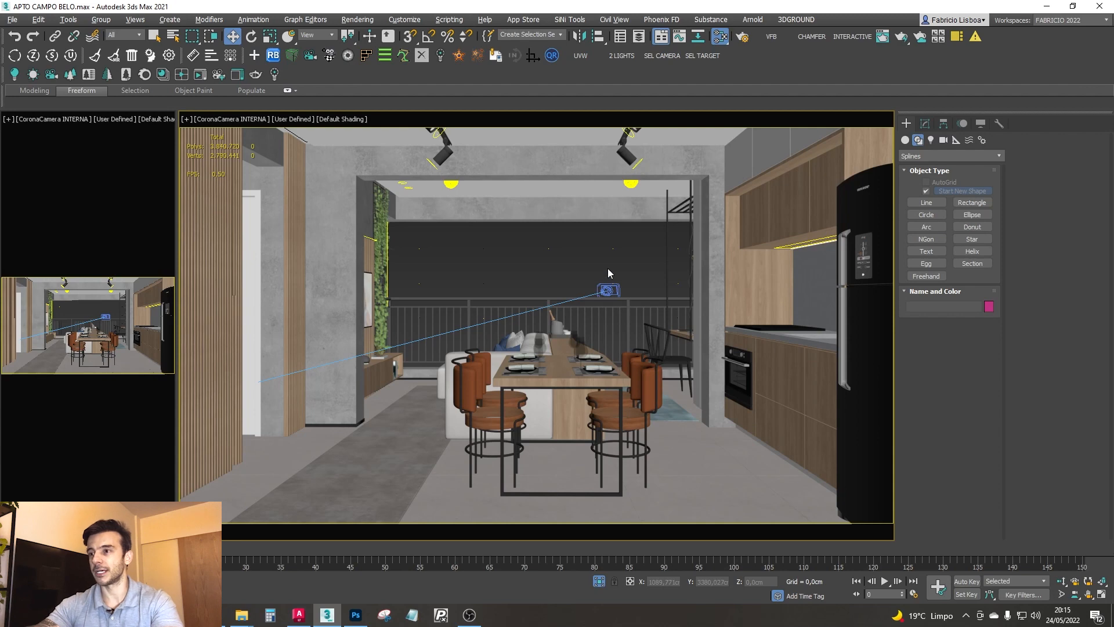
click(615, 250)
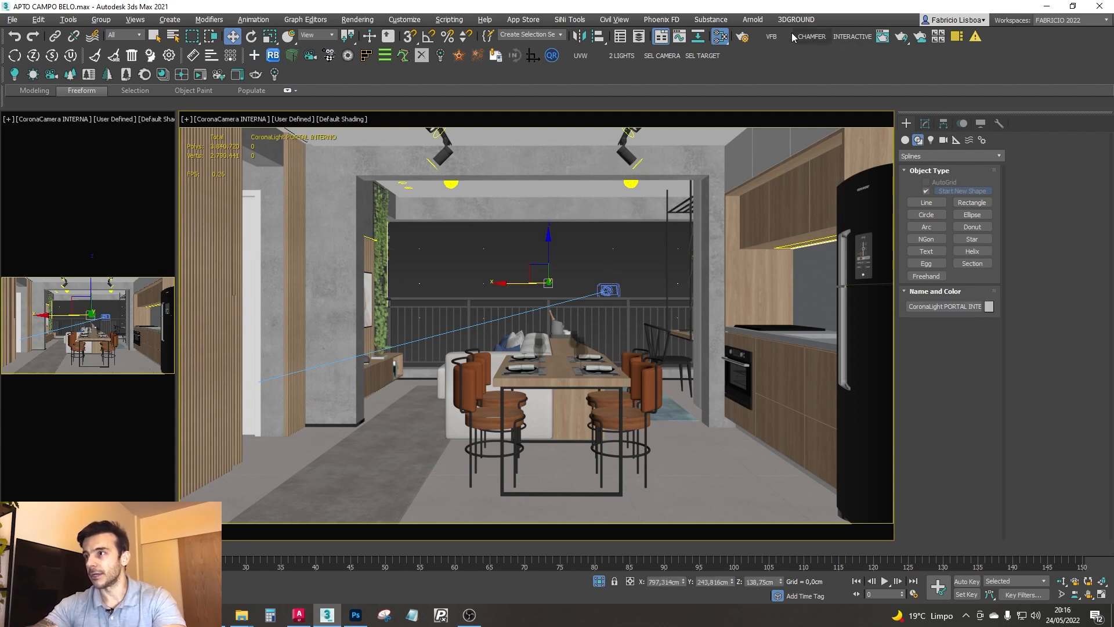
- Start an interactive render of the interior camera, examine the result and close the render window
click(848, 36)
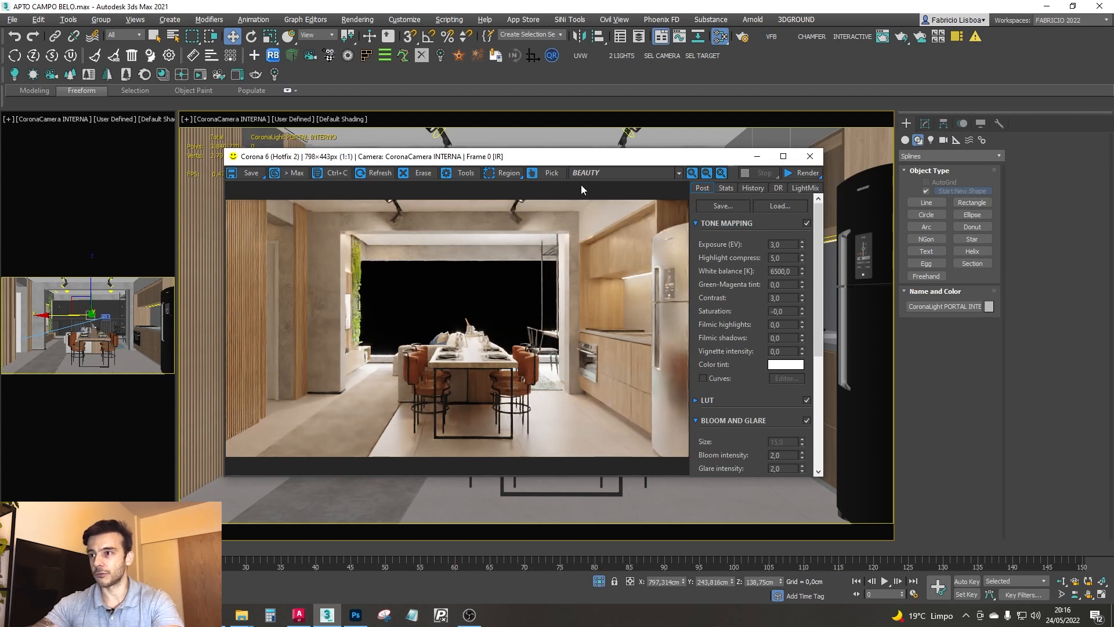
drag(593, 159, 633, 173)
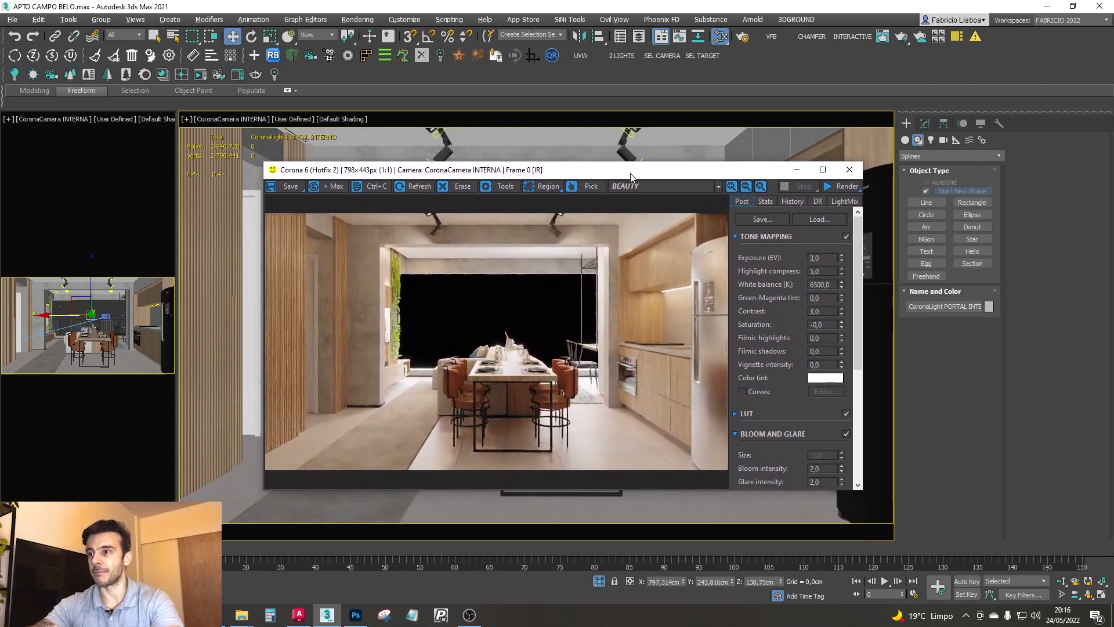
click(850, 170)
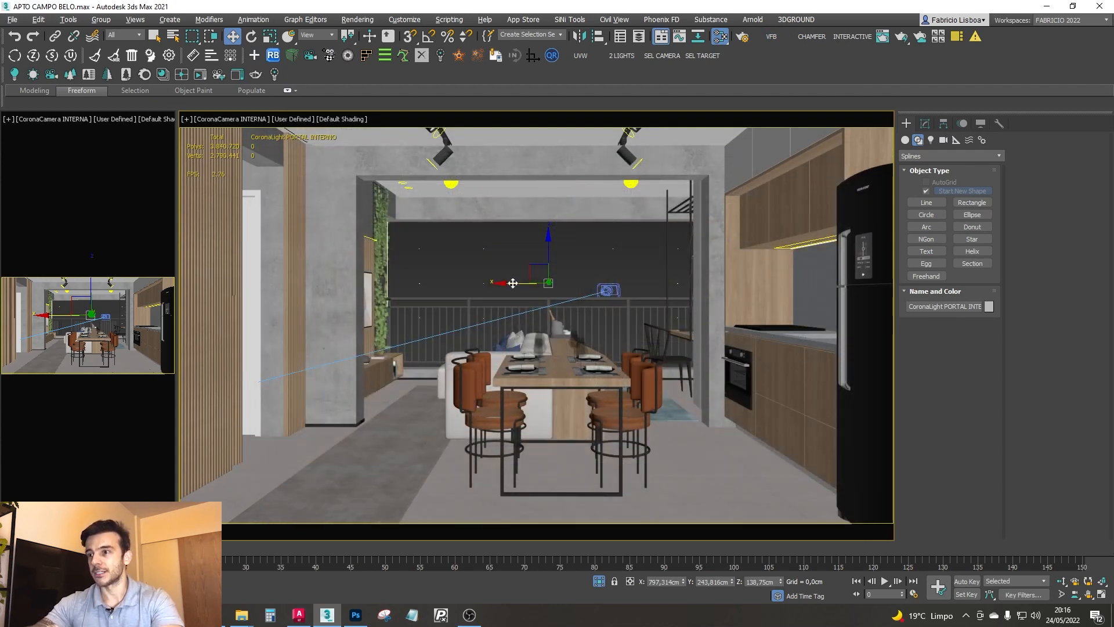
- Set the main view to Top and copy the text note directly below the original, inside the rectangle
click(657, 255)
click(607, 289)
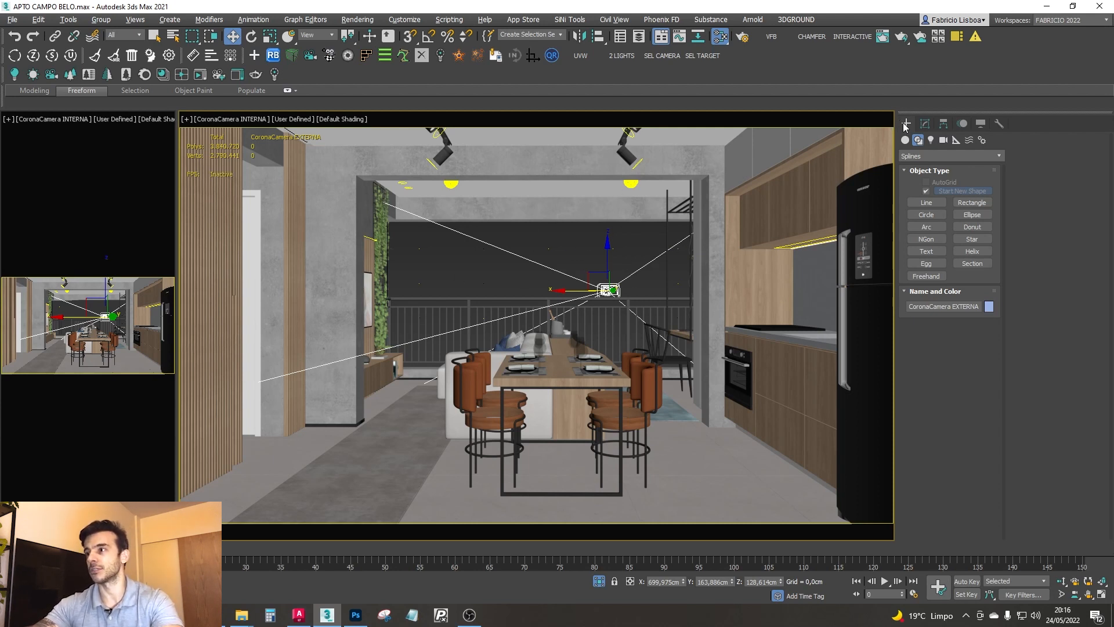
key(t)
scroll(681, 257, down, 3)
scroll(609, 235, up, 6)
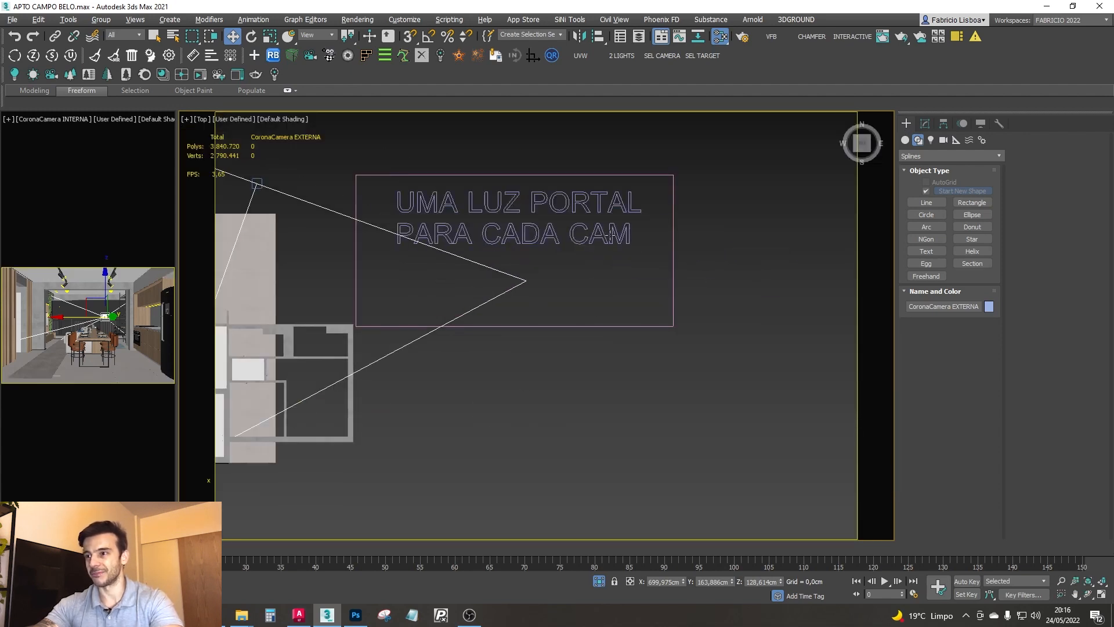
click(609, 235)
shift+drag(520, 179, 520, 243)
click(559, 356)
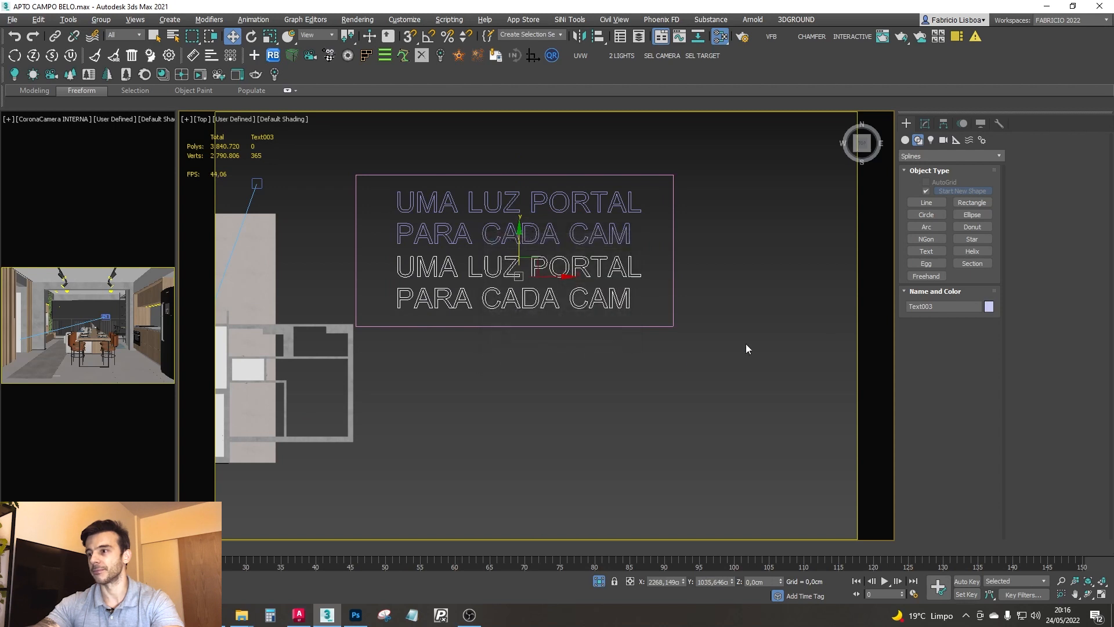
- Change the first line of the copied text to "UM SOL", leaving "PARA CADA CAM" as the second line
click(925, 123)
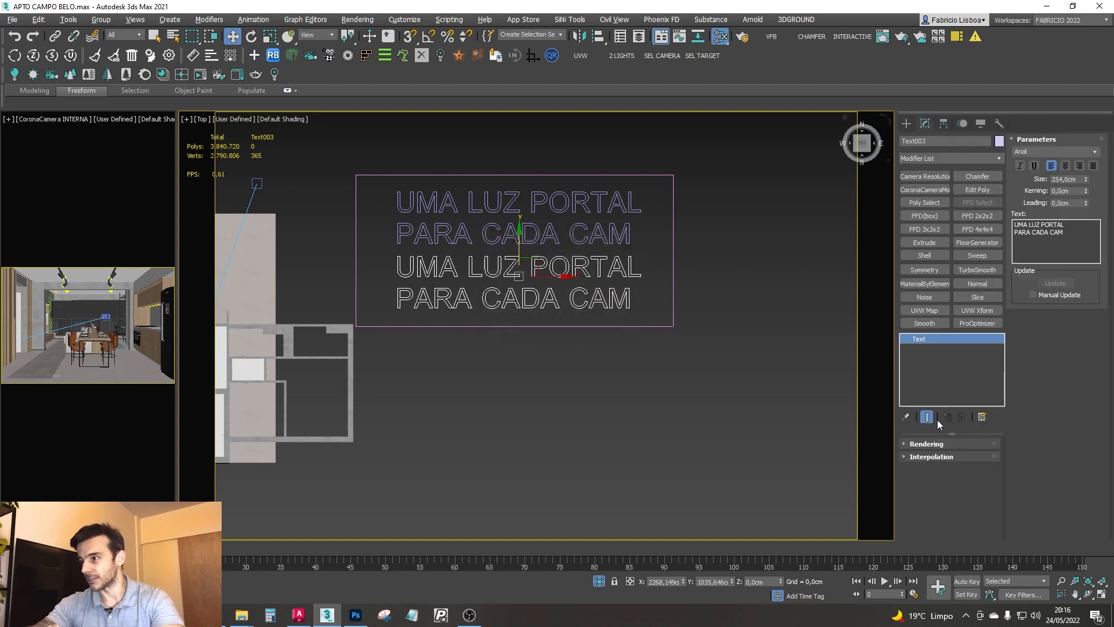
drag(1014, 224, 1038, 225)
text(UM SOL)
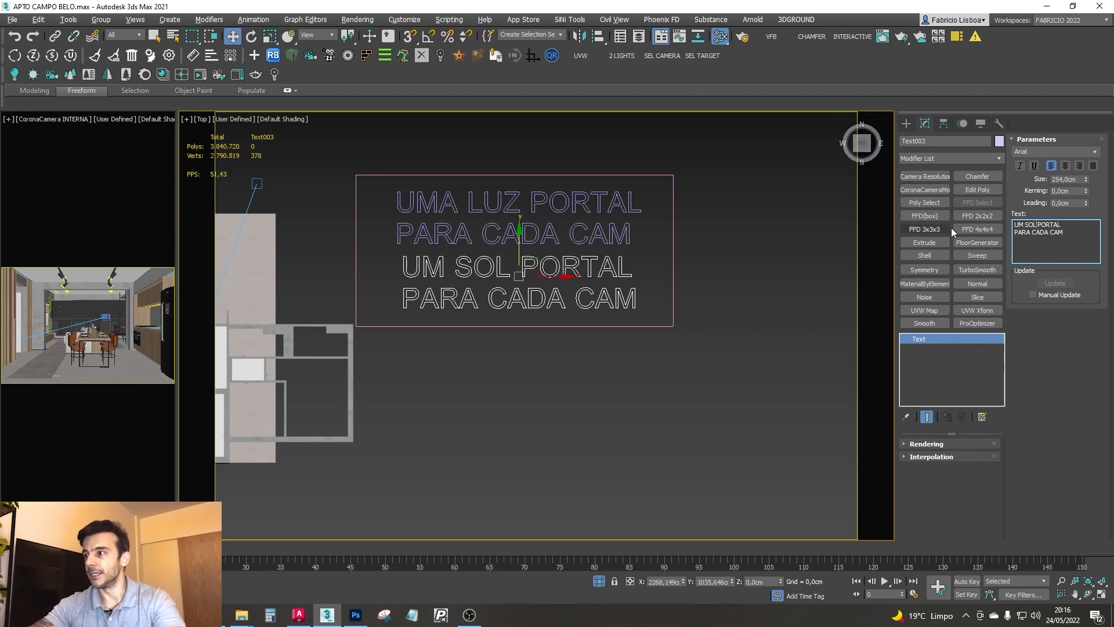
drag(1037, 225, 1060, 224)
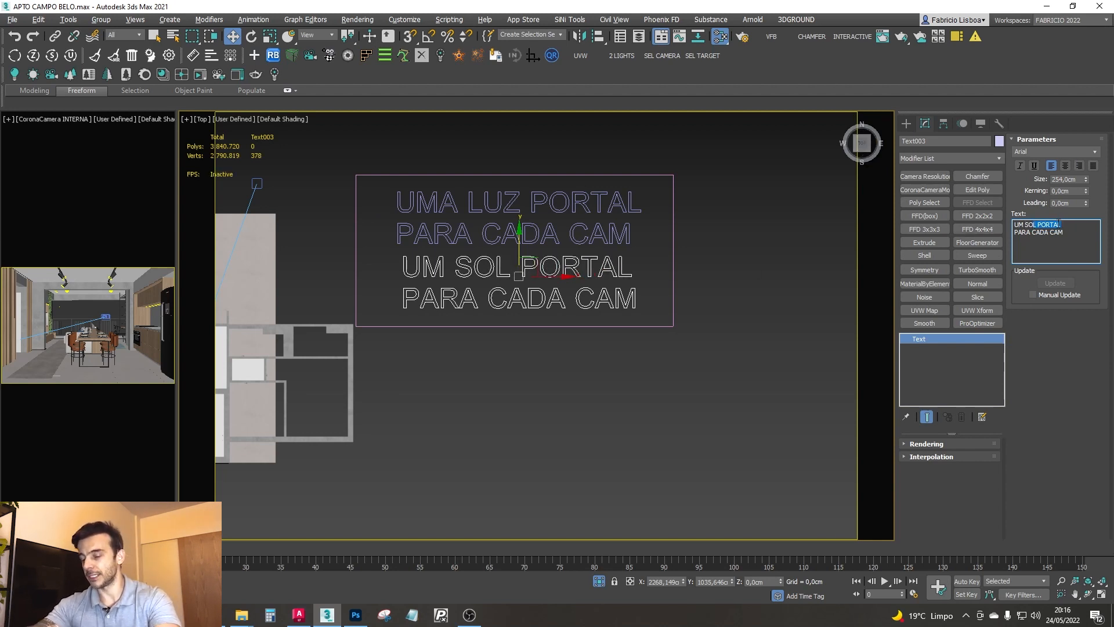
key(BackSpace)
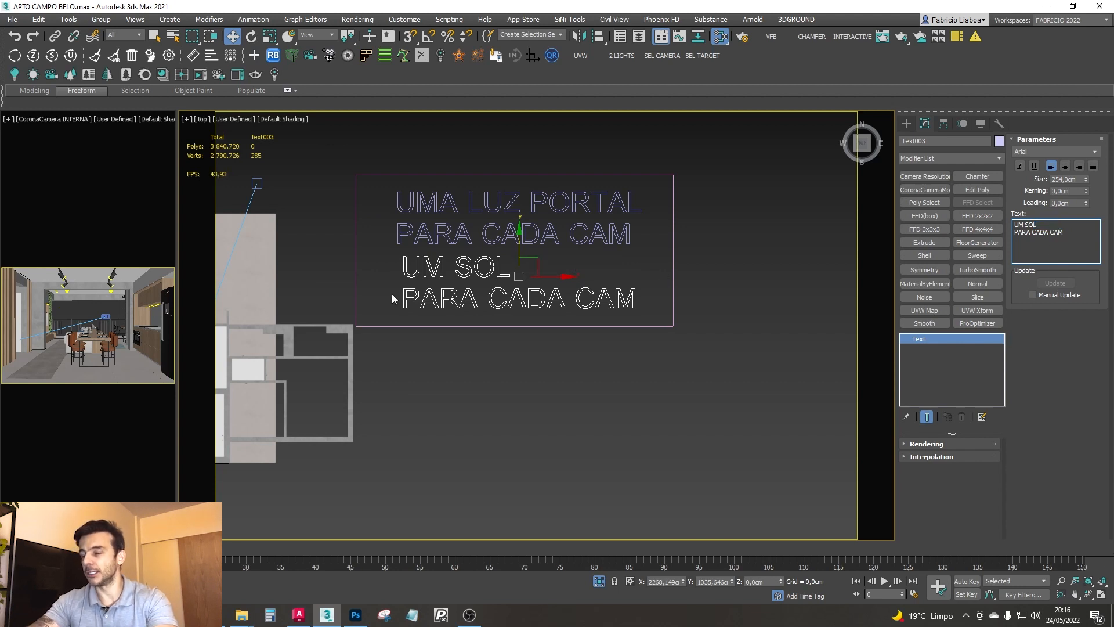
- Set the main view to CoronaCamera EXTERNA and select the balcony railing
scroll(581, 262, down, 4)
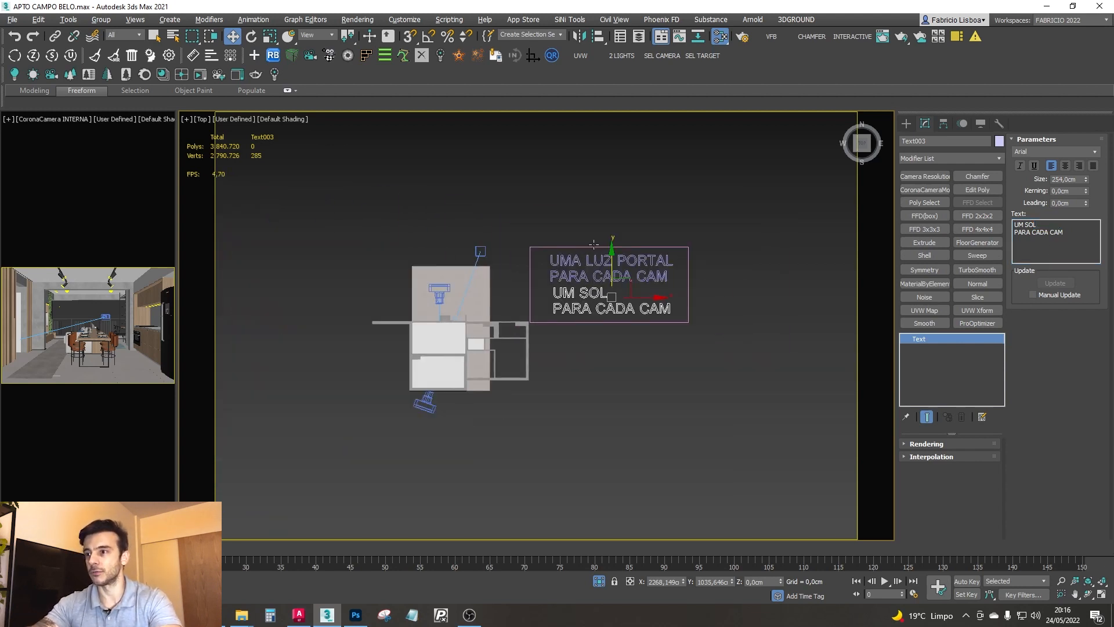
click(589, 260)
scroll(595, 267, up, 3)
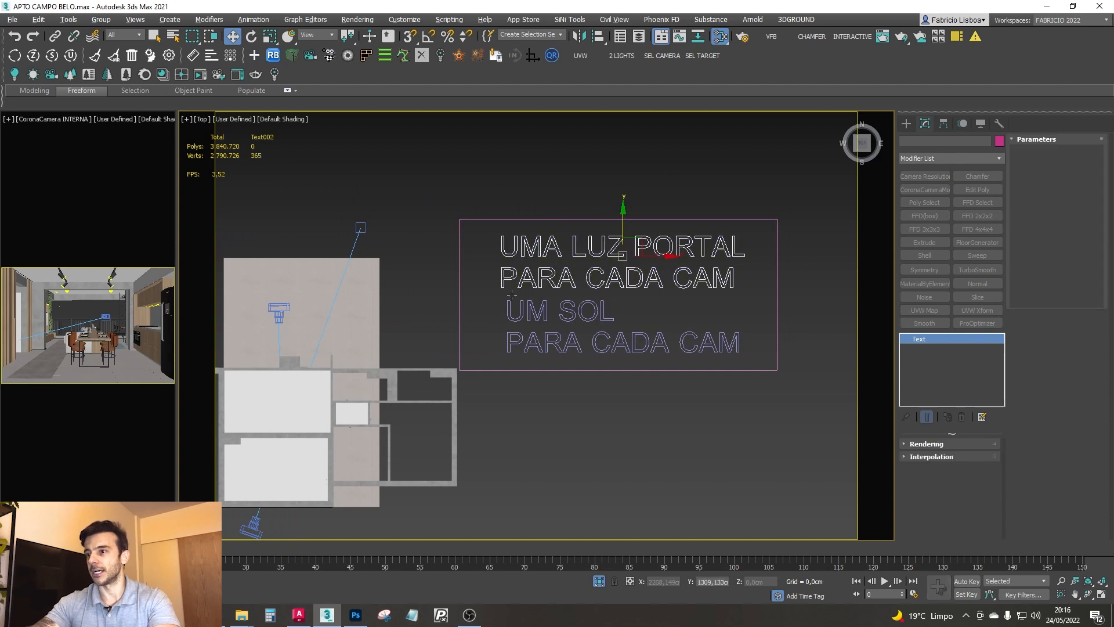
click(544, 185)
key(c)
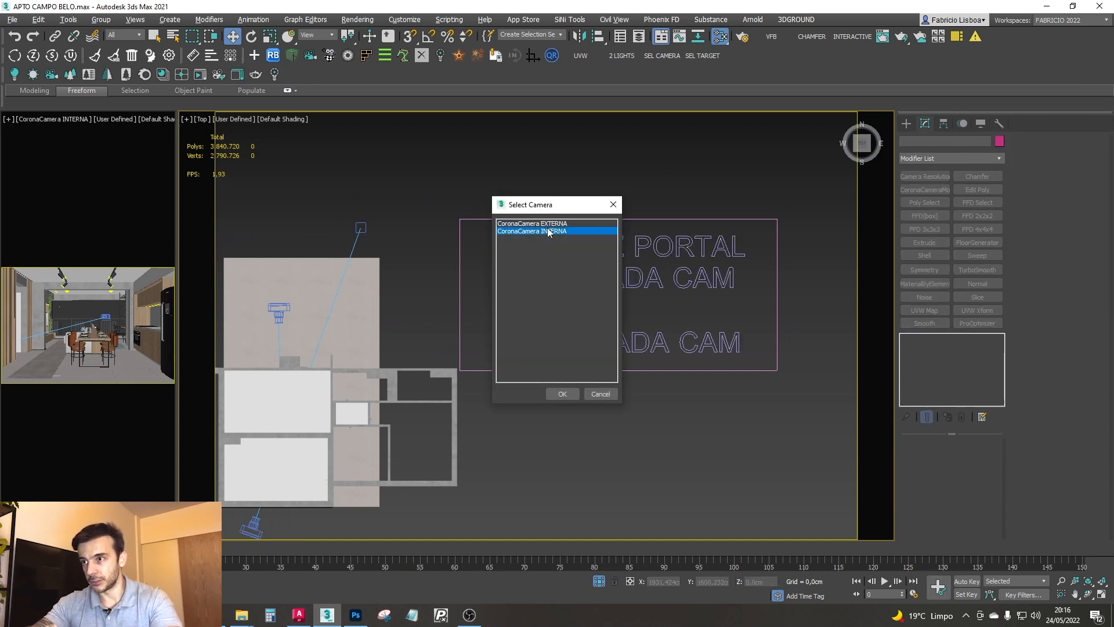
double_click(548, 224)
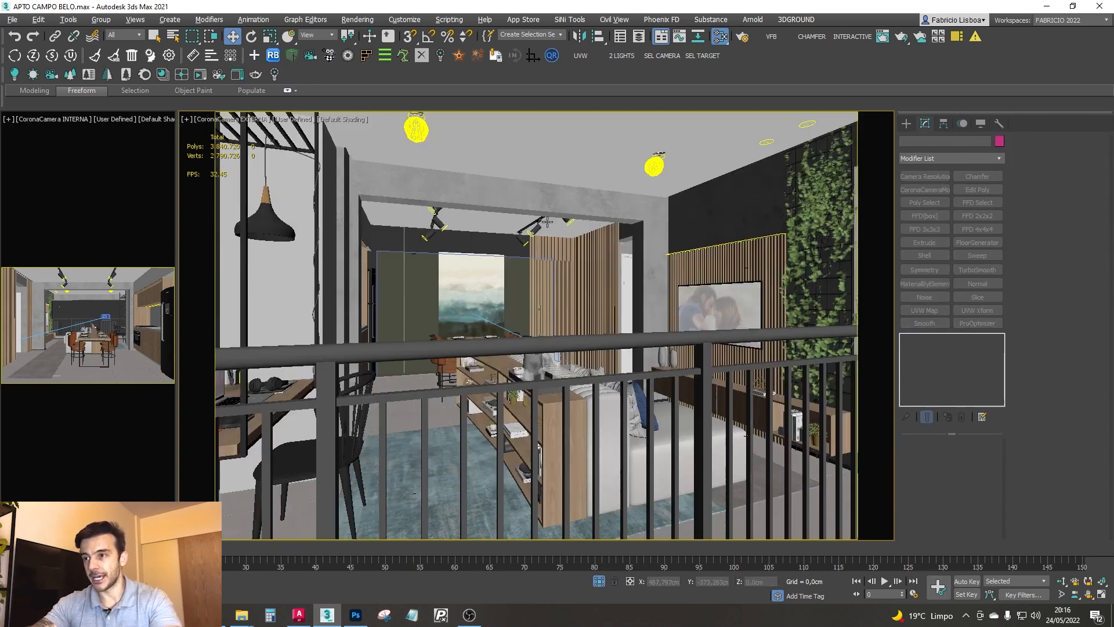
click(545, 349)
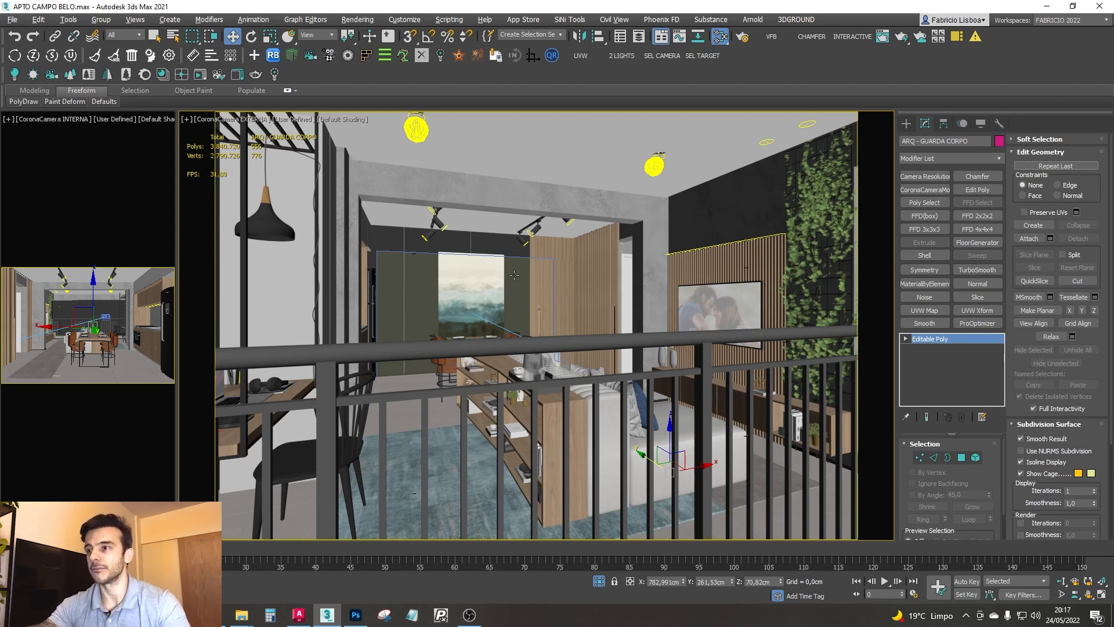
mouse_move(355, 614)
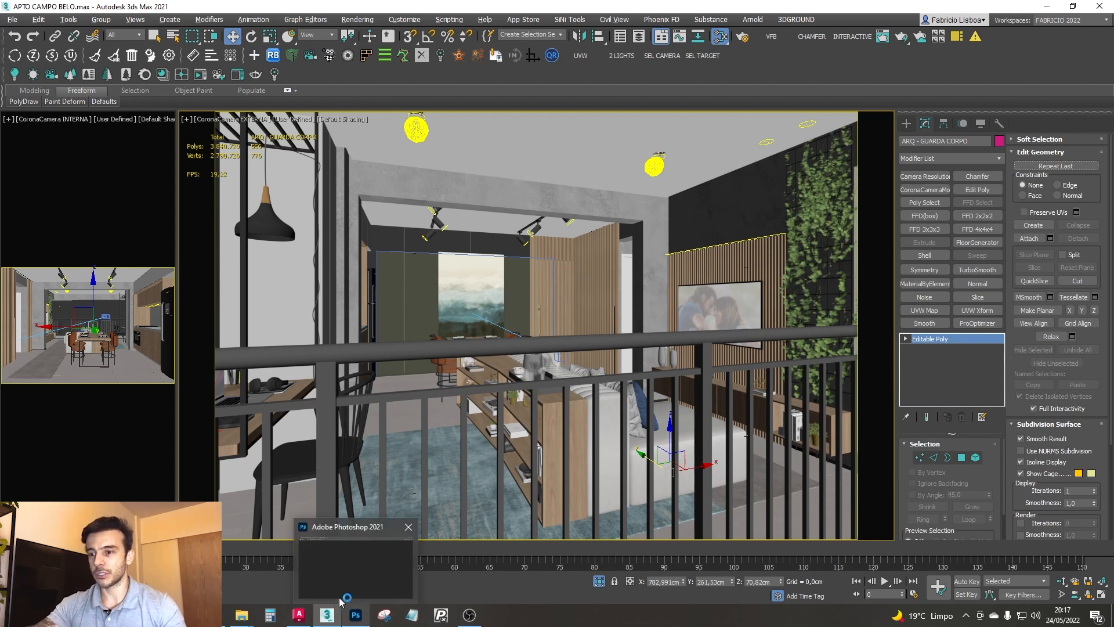